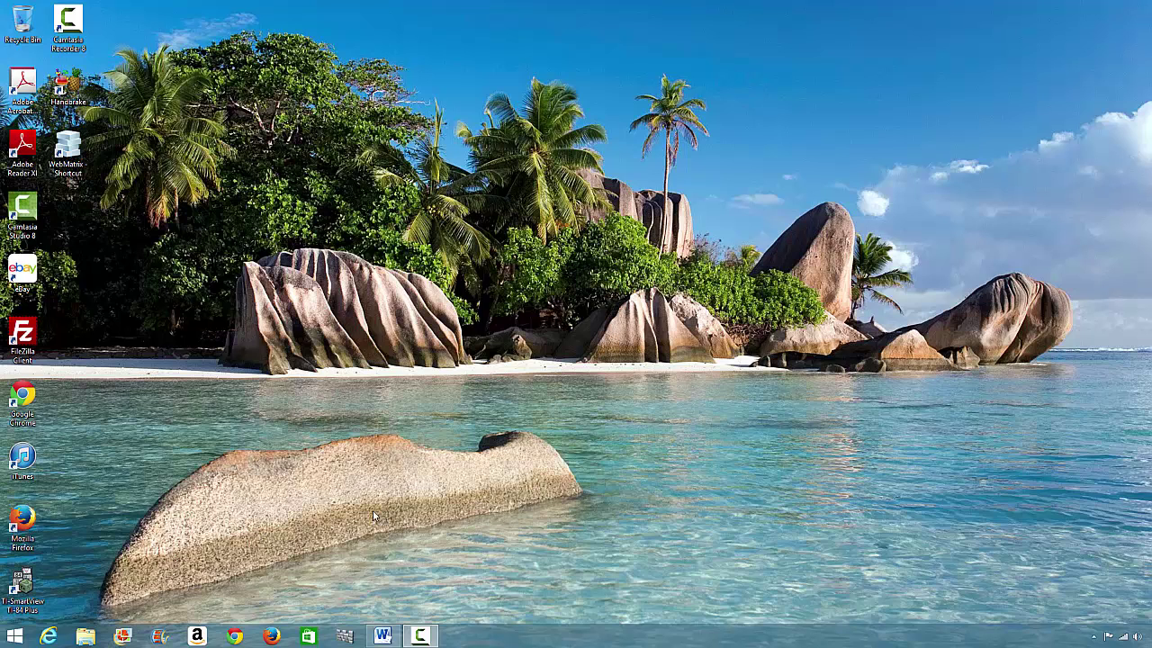
- Switch to the Word document and examine the integer x range instruction and both forms of equation 1
left_click(382, 635)
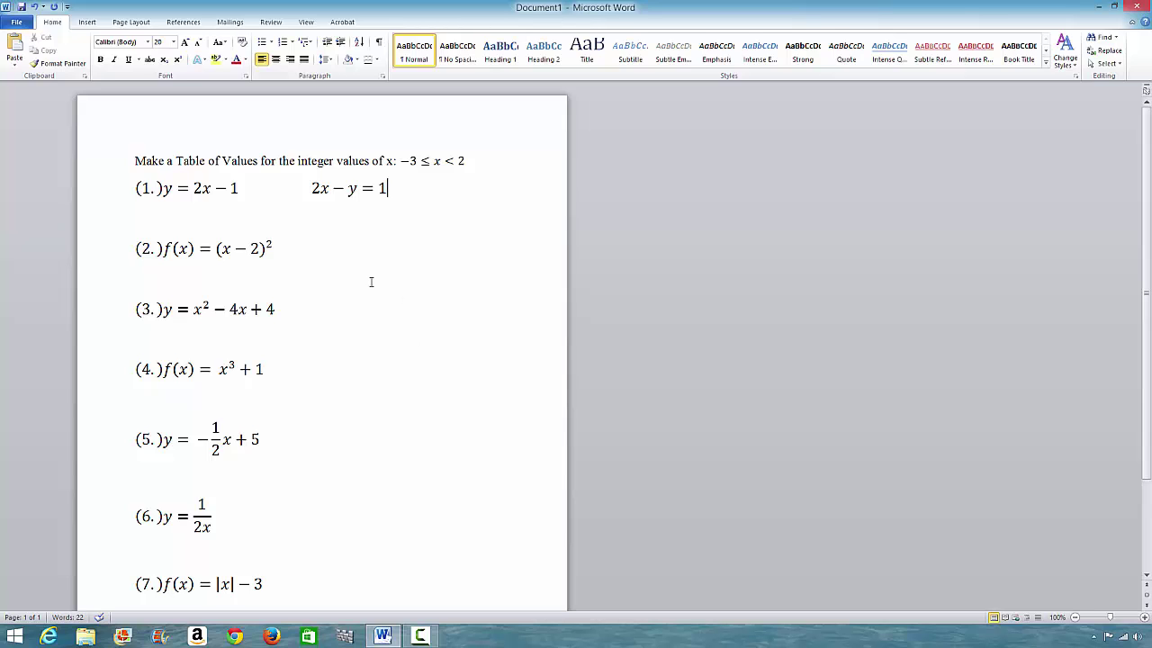
left_click(406, 160)
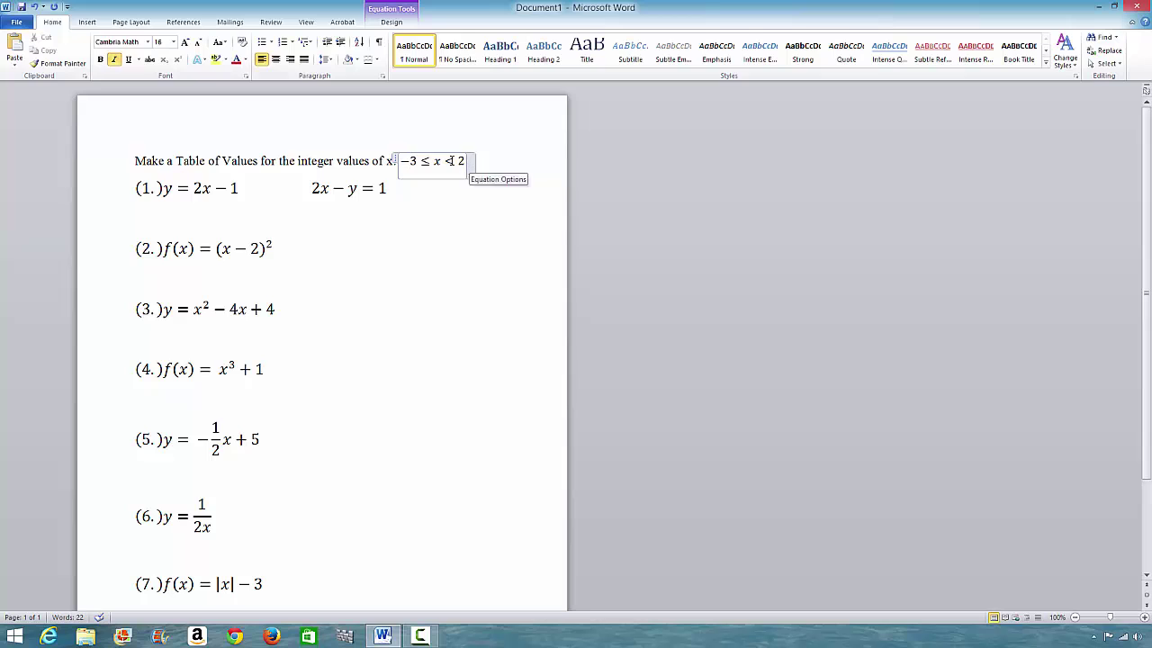
left_click(300, 162)
left_click_drag(299, 161, 333, 164)
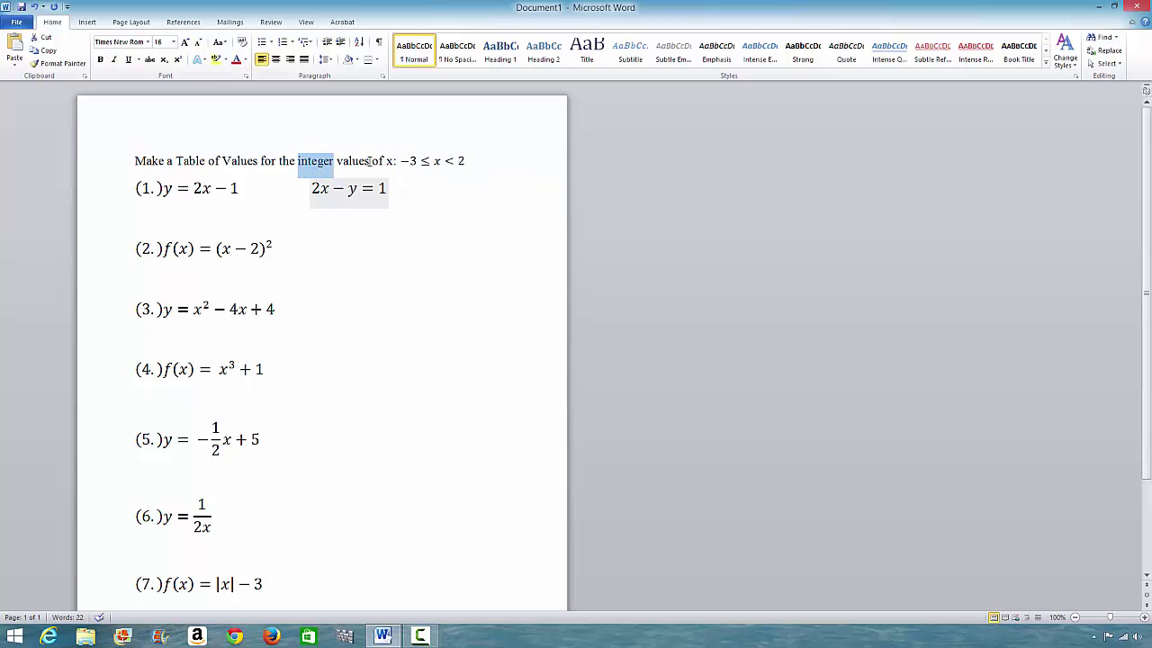
left_click(334, 163)
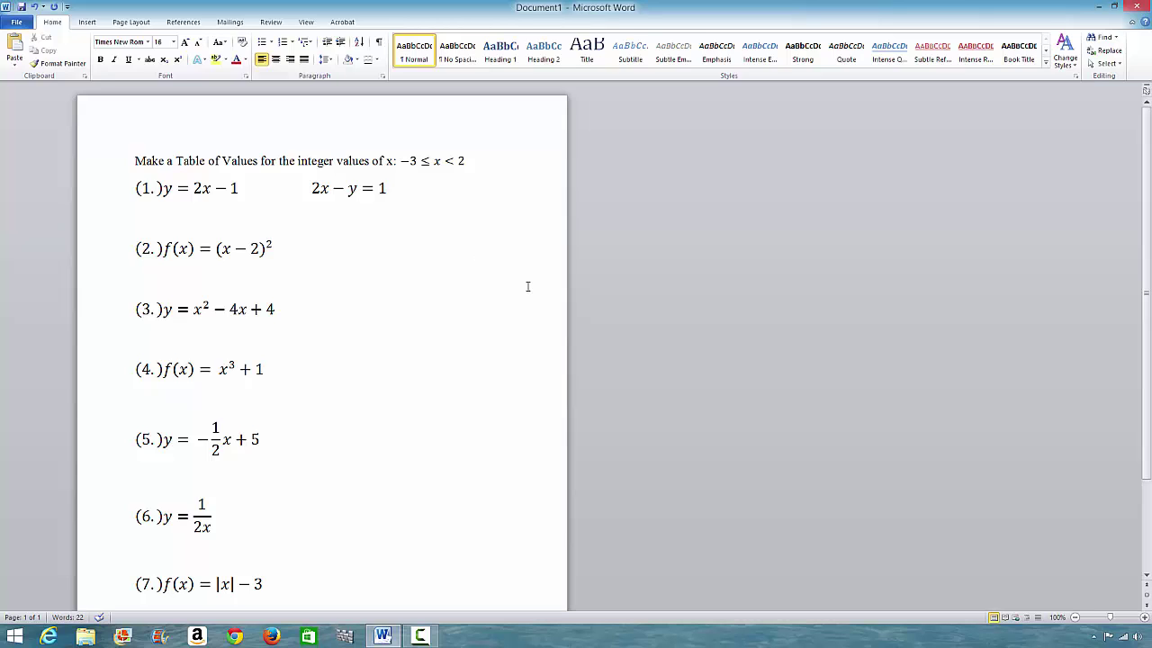
left_click(468, 174)
left_click(327, 191)
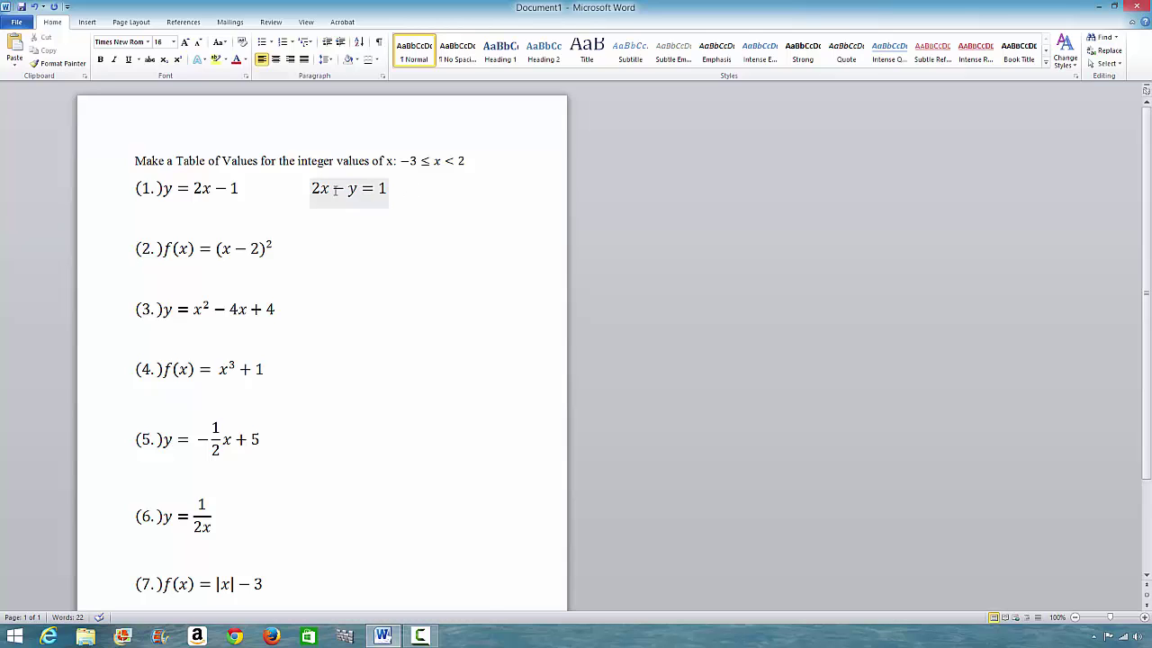
left_click(385, 191)
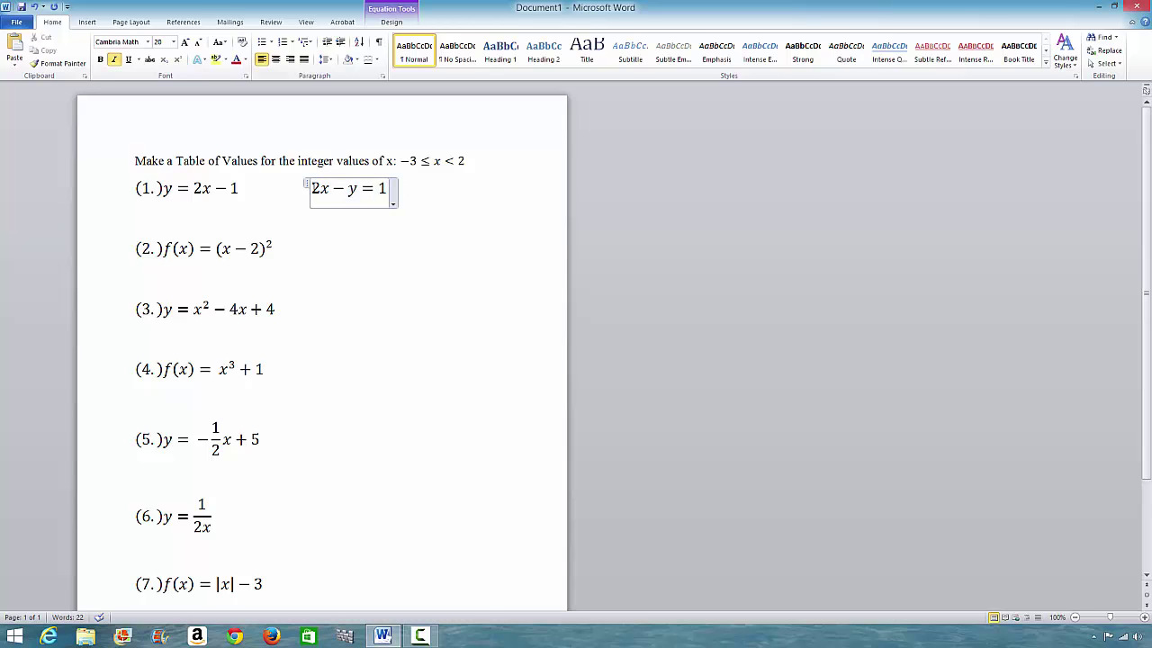
left_click_drag(311, 189, 393, 193)
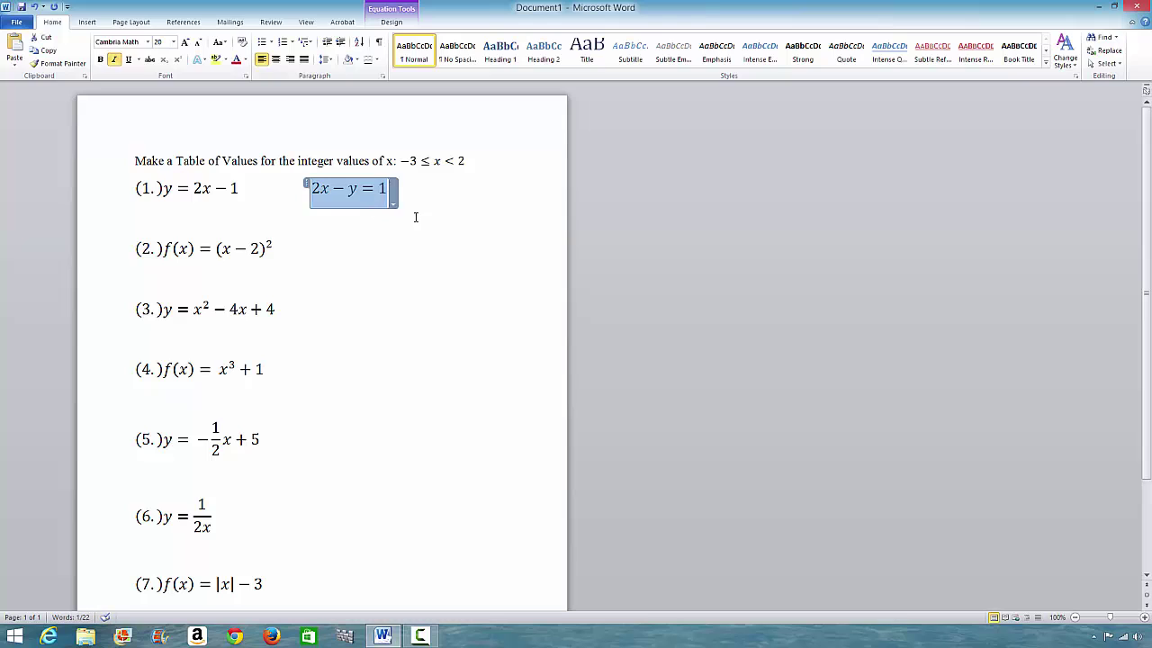
left_click(194, 189)
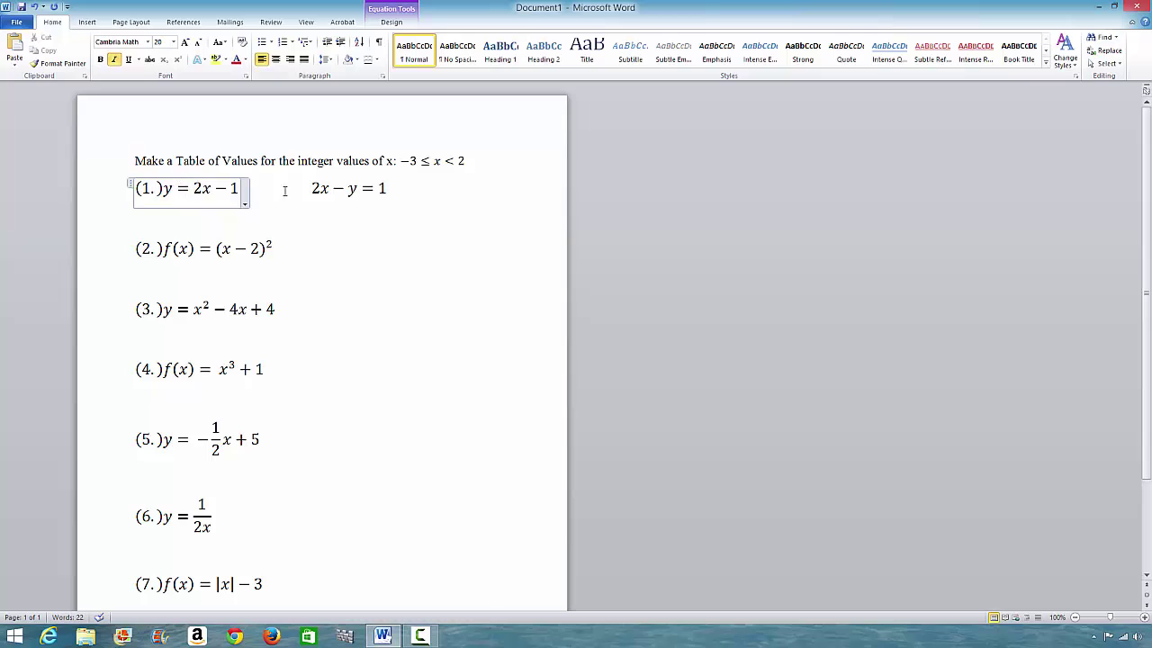
left_click(318, 189)
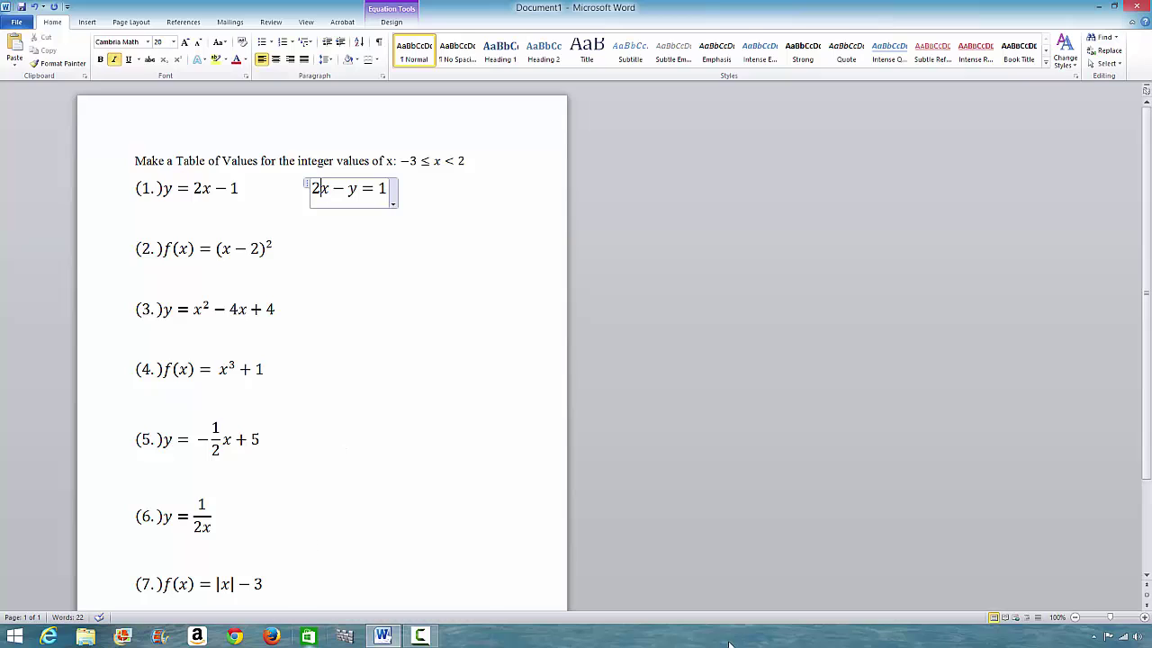
- Launch TI-SmartView, continue with the trial version, and choose the TI-84 Plus calculator model
left_click(1102, 9)
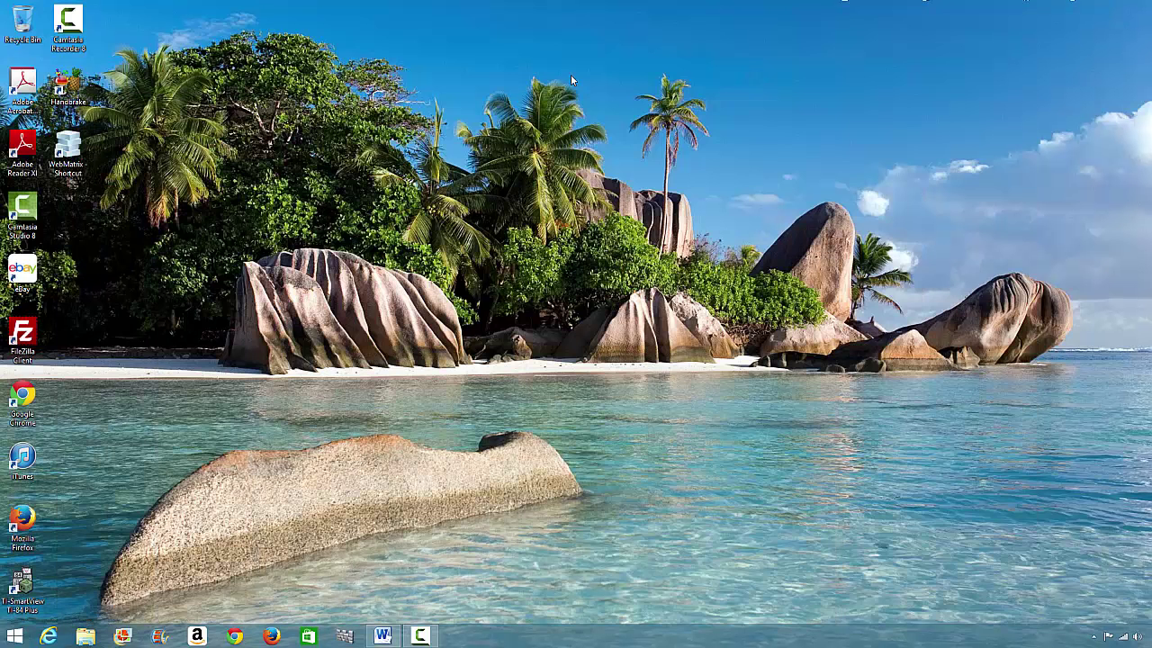
double_click(22, 587)
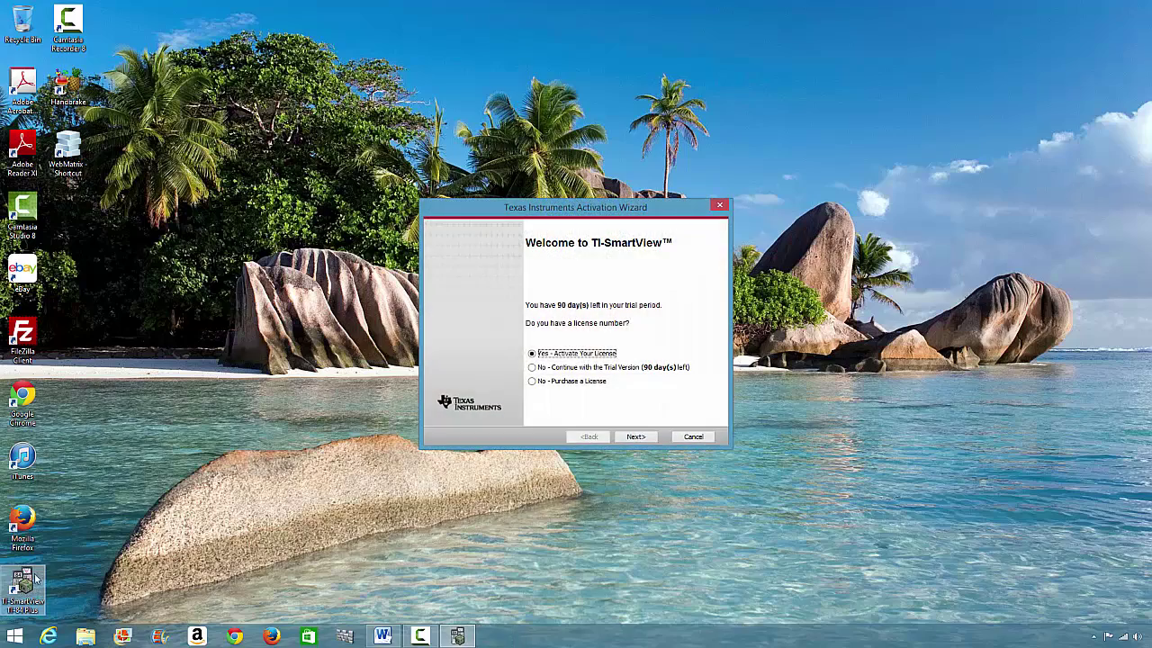
left_click(533, 367)
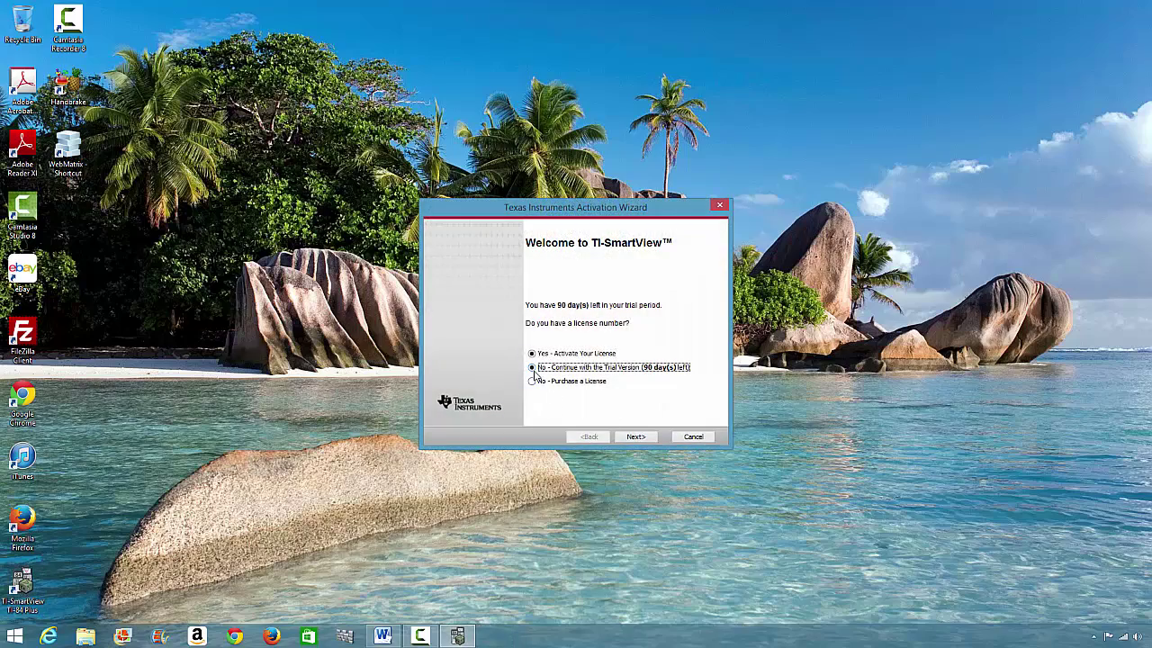
left_click(638, 437)
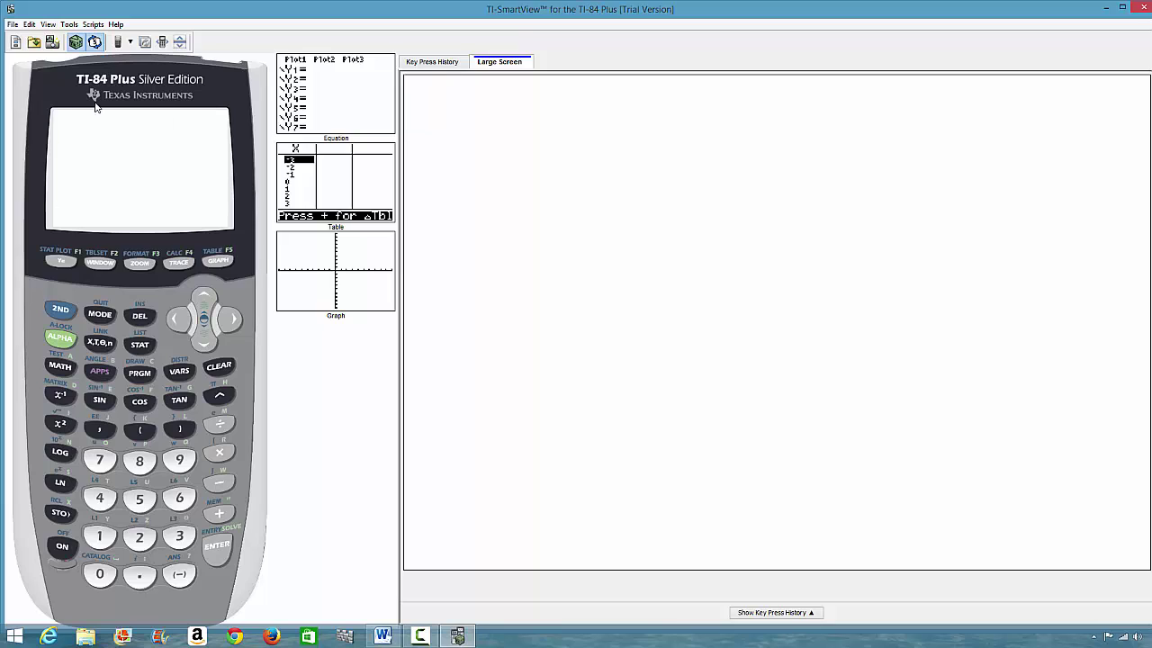
left_click(131, 43)
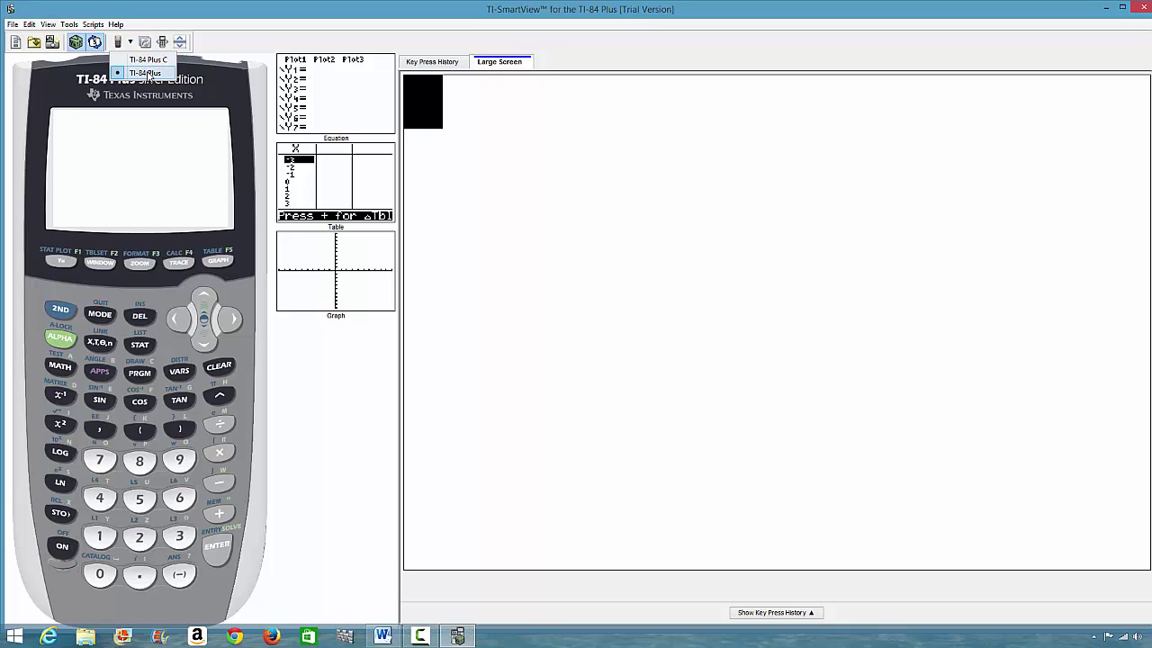
left_click(148, 73)
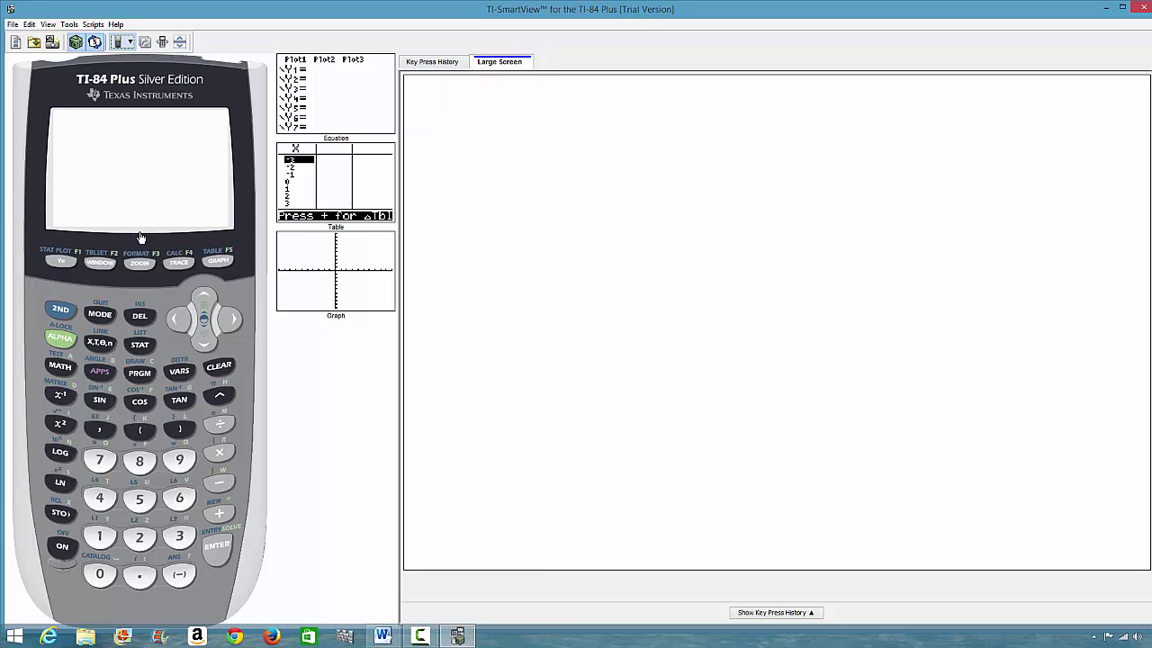
- Check equation 1 in the Word document, return to TI-SmartView and enter 2X-1 as Y1
left_click(382, 637)
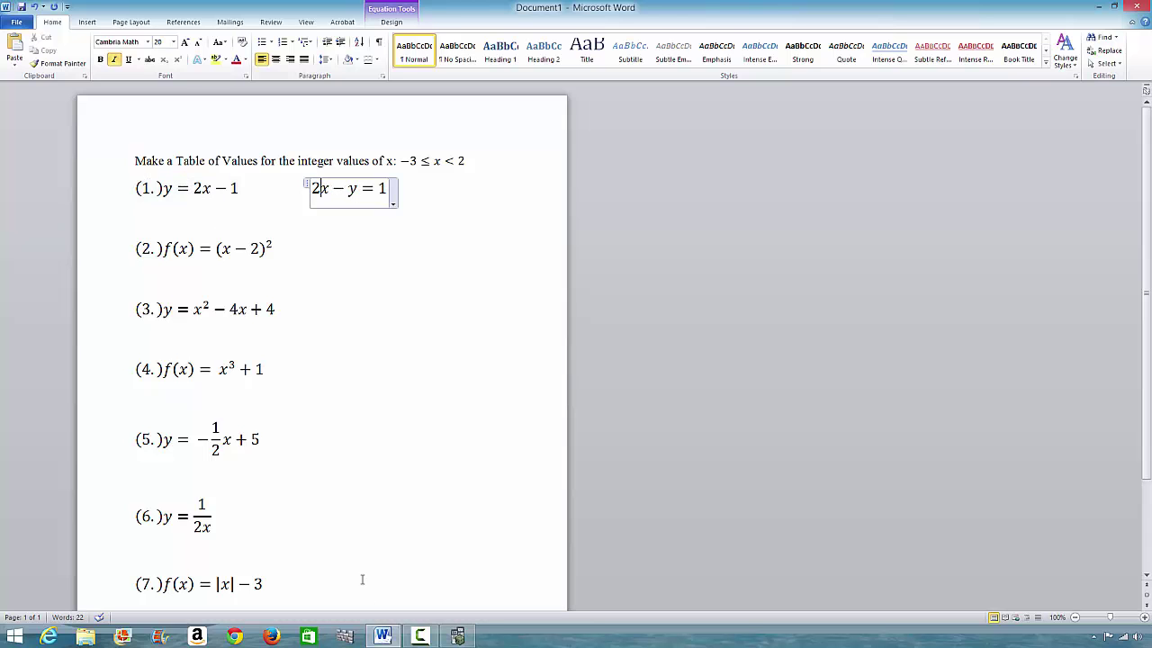
left_click(457, 636)
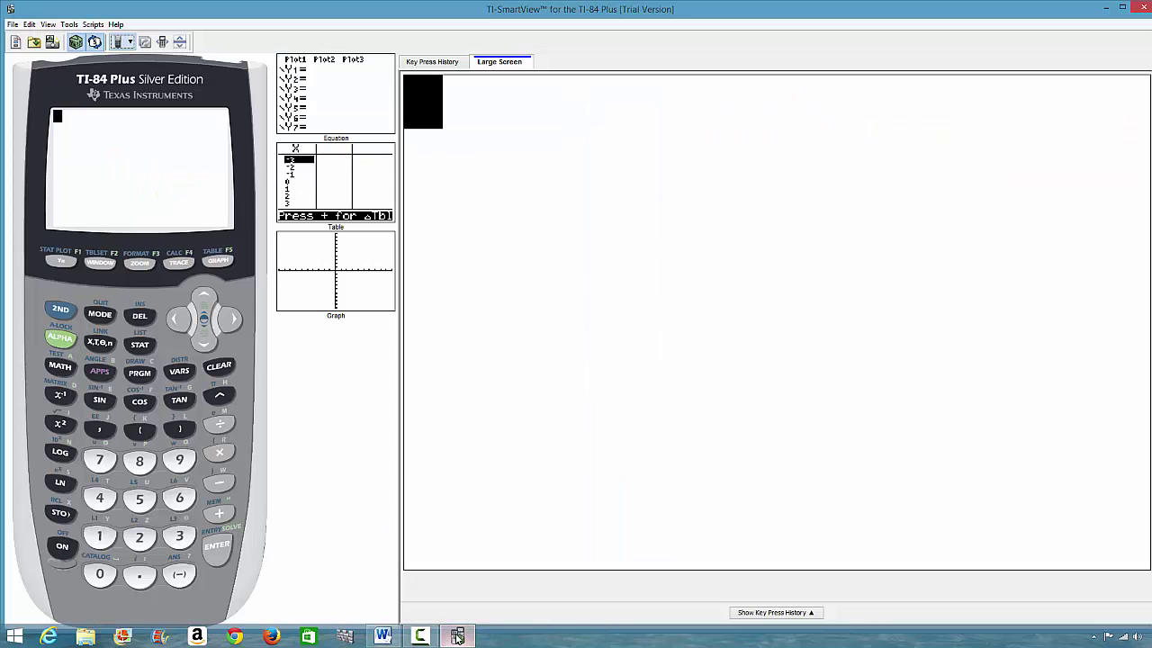
left_click(60, 264)
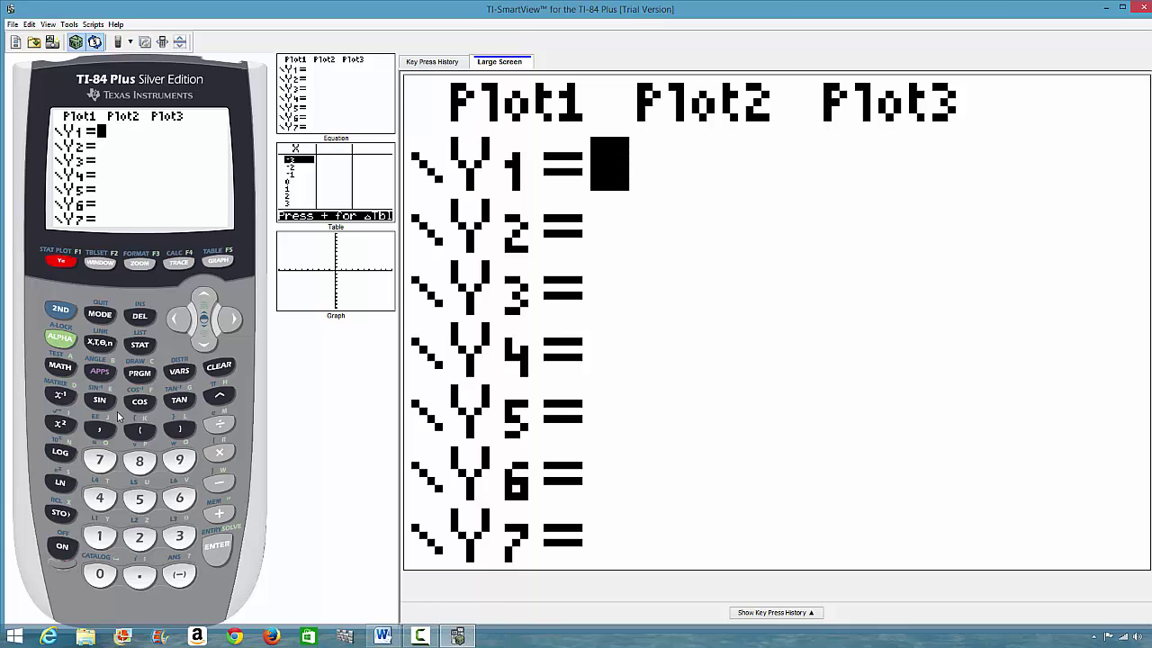
left_click(139, 537)
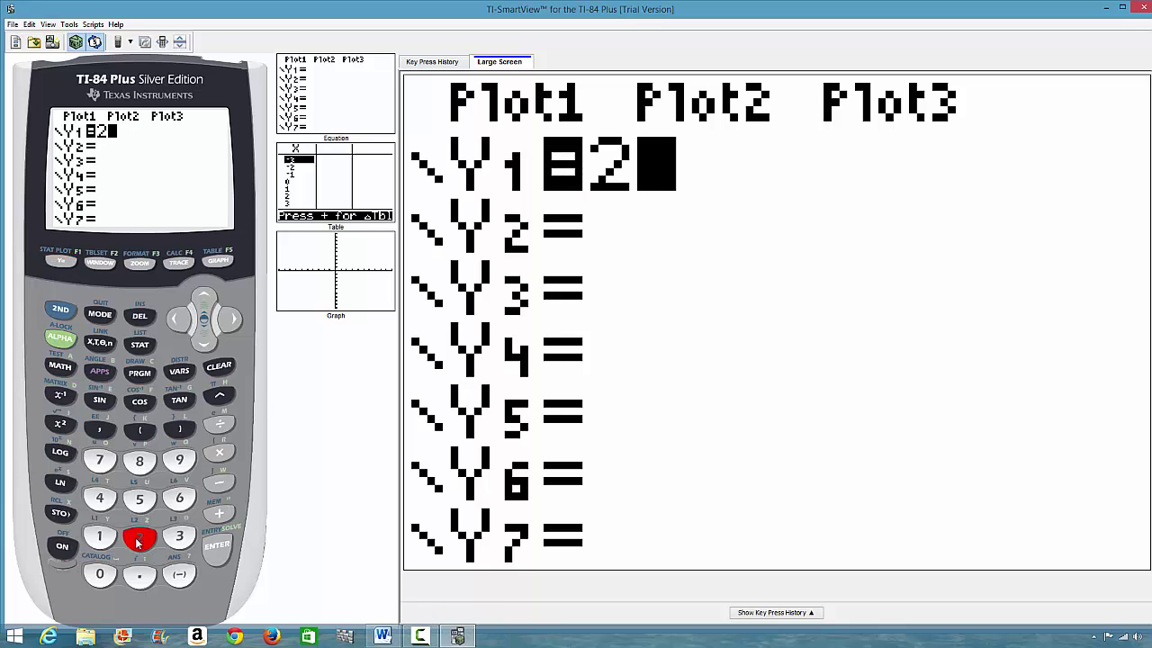
left_click(99, 344)
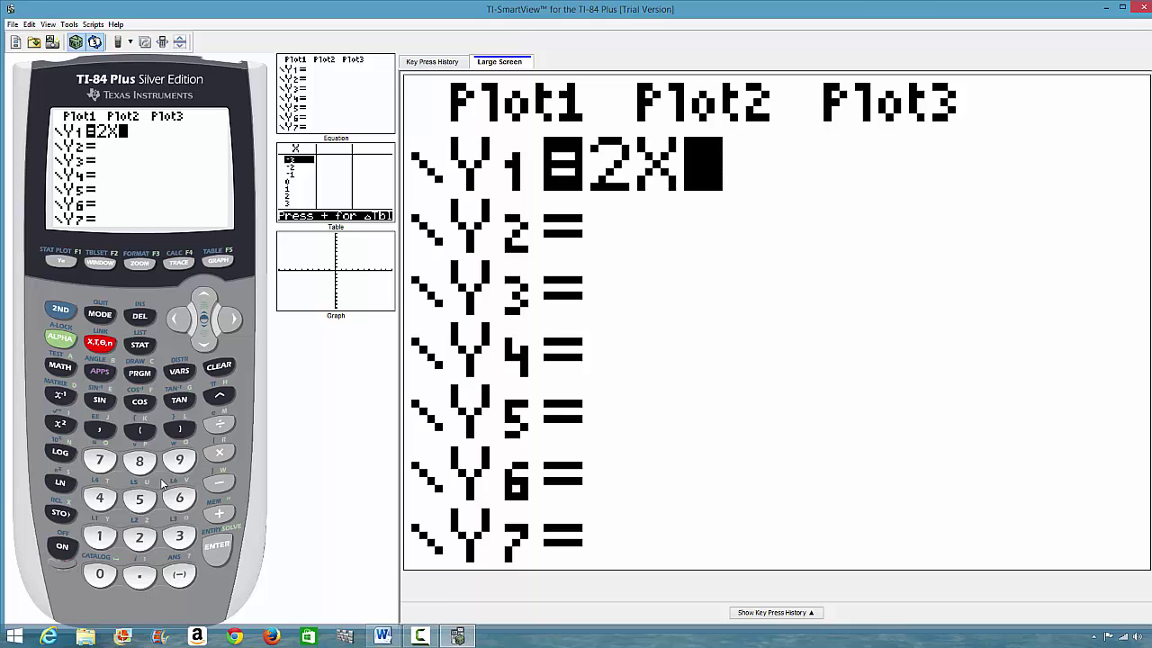
left_click(219, 485)
left_click(112, 537)
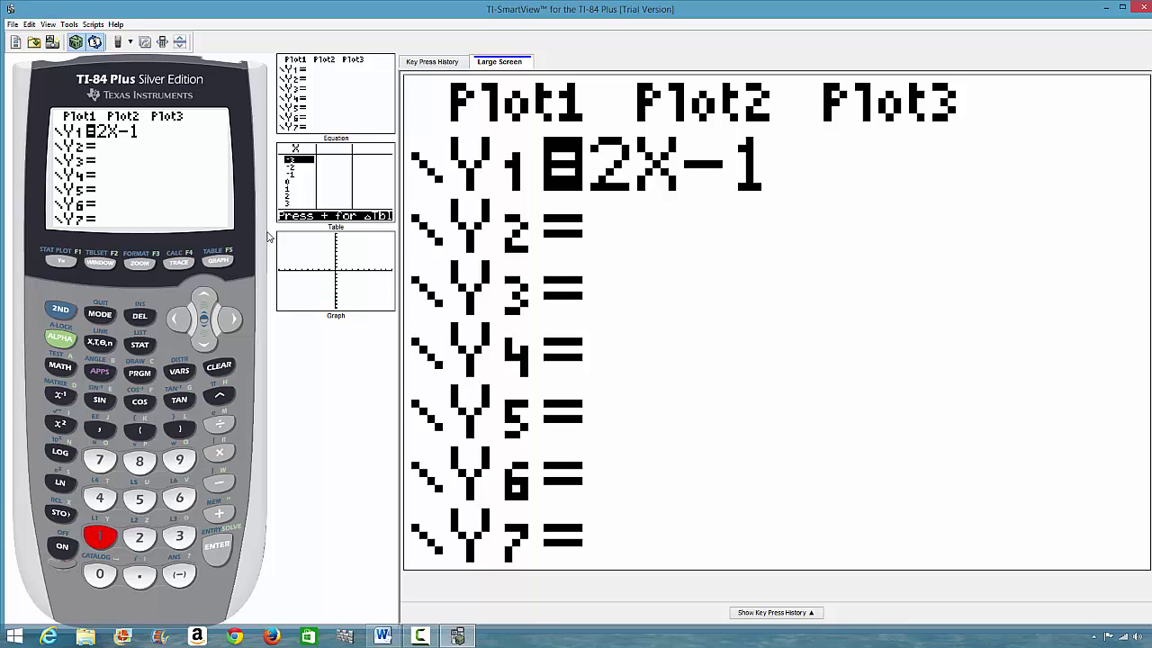
- Recheck the x range in the Word document, return to TI-SmartView and open the calculator's table setup
left_click(381, 636)
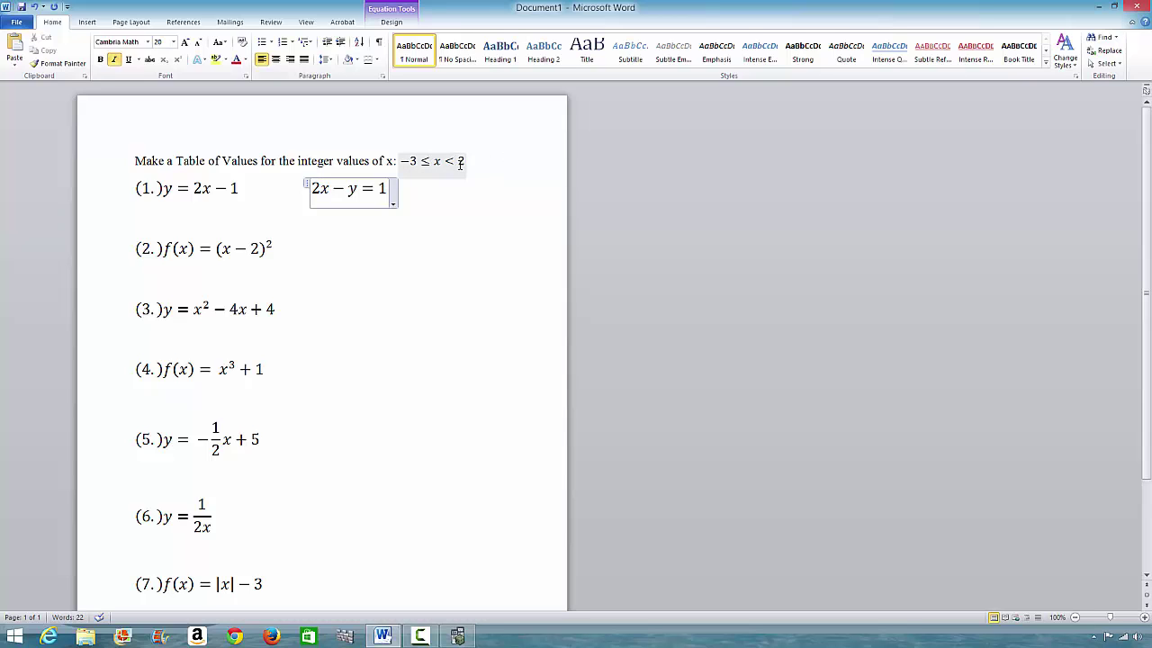
left_click(457, 637)
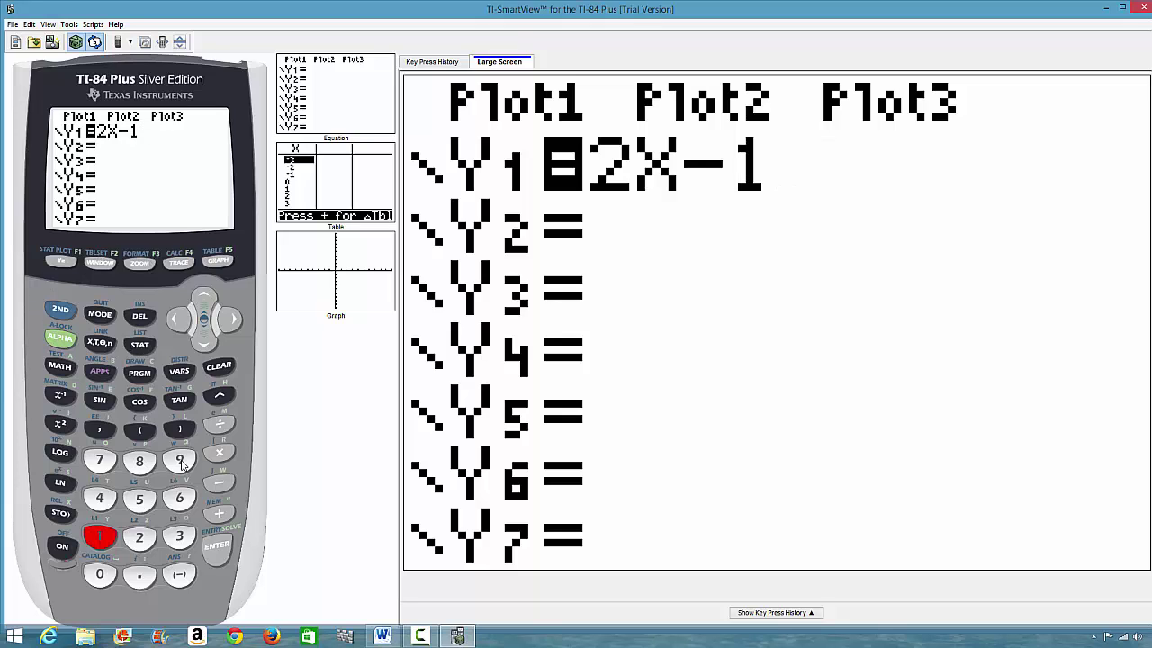
left_click(57, 314)
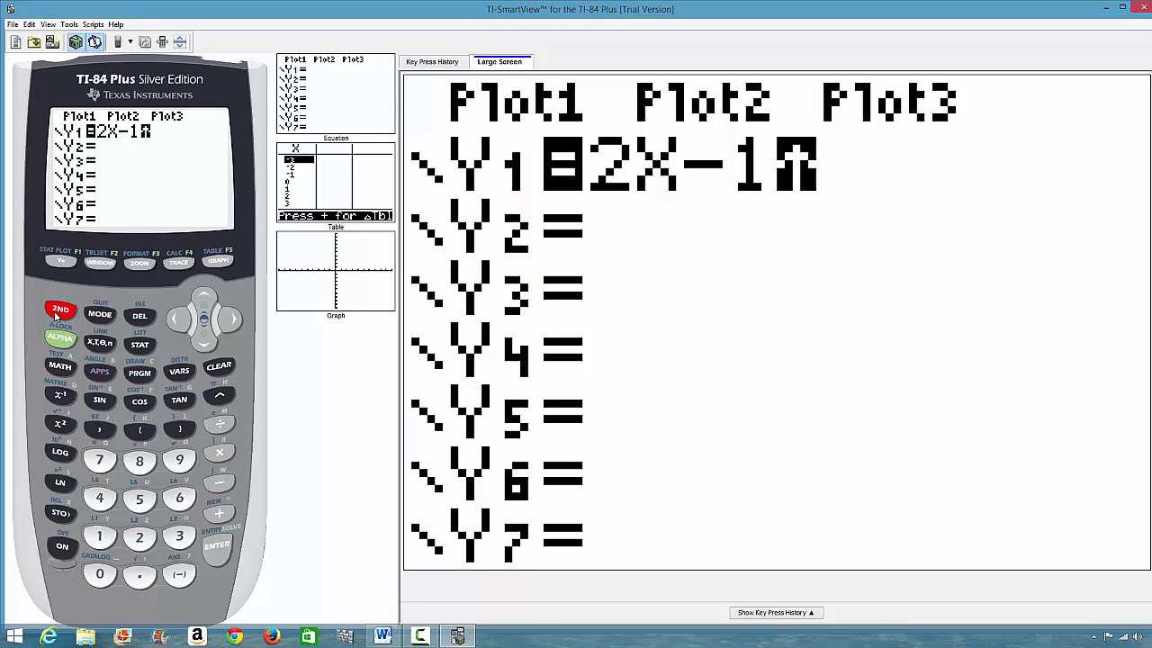
left_click(99, 263)
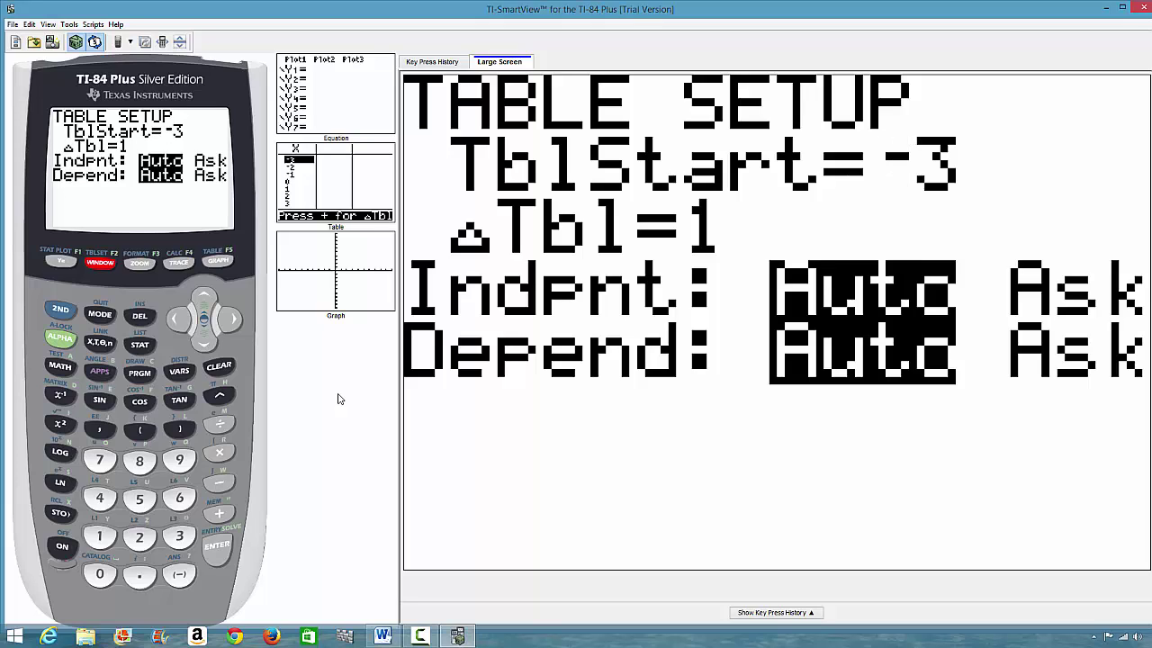
key("Delete")
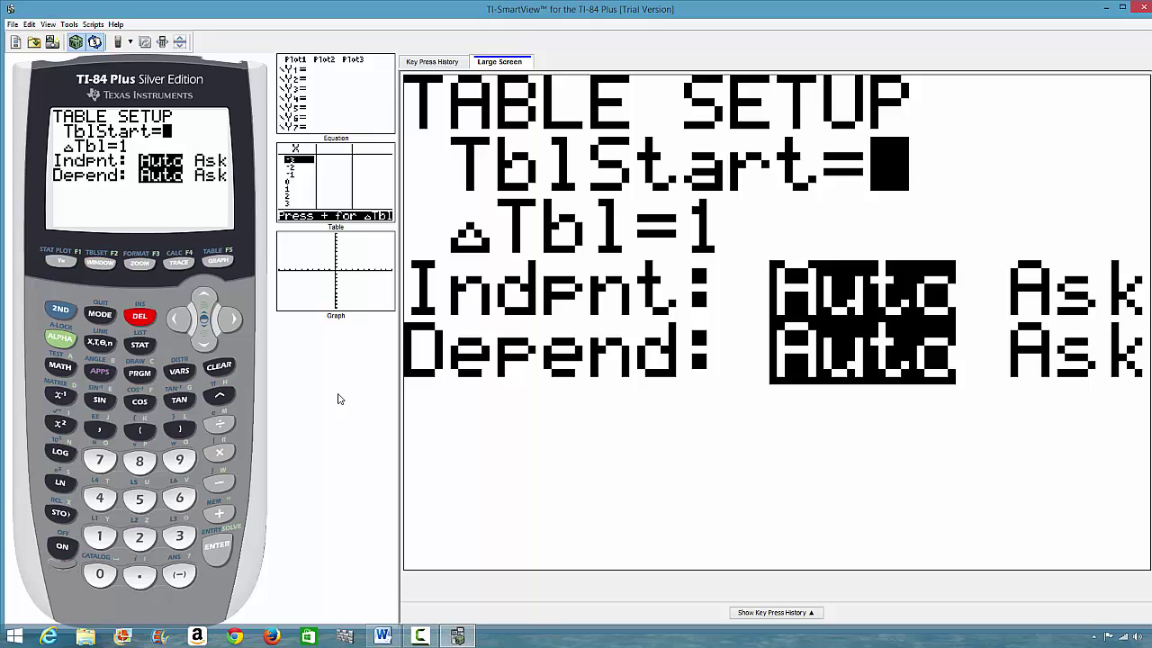
key("Delete")
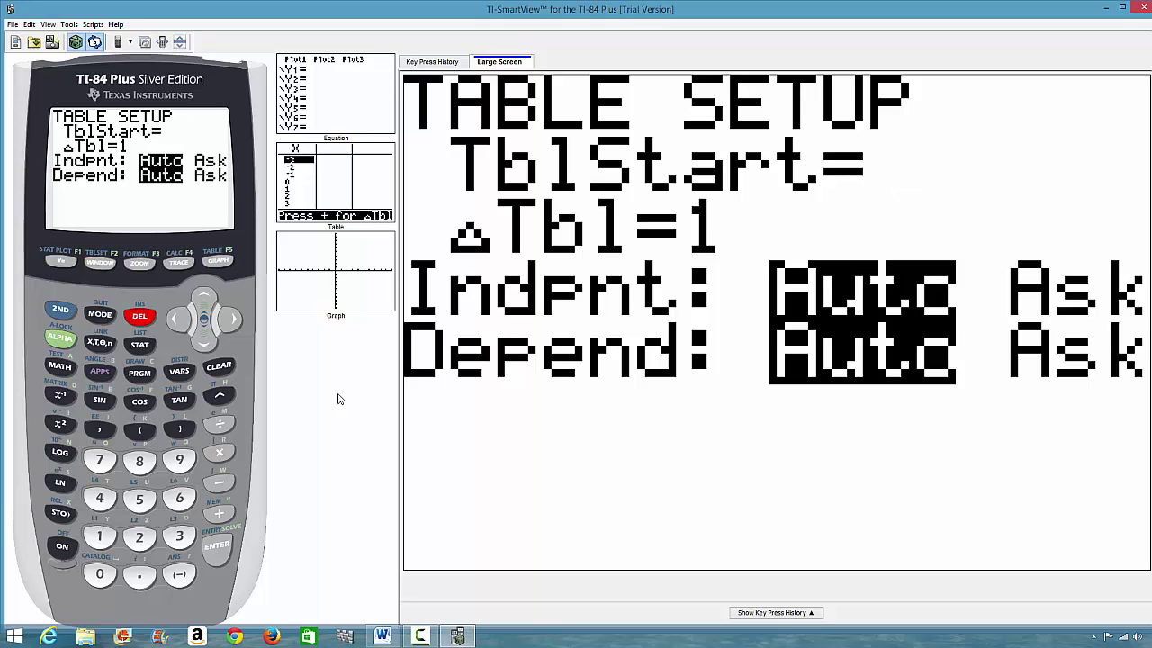
type("-7")
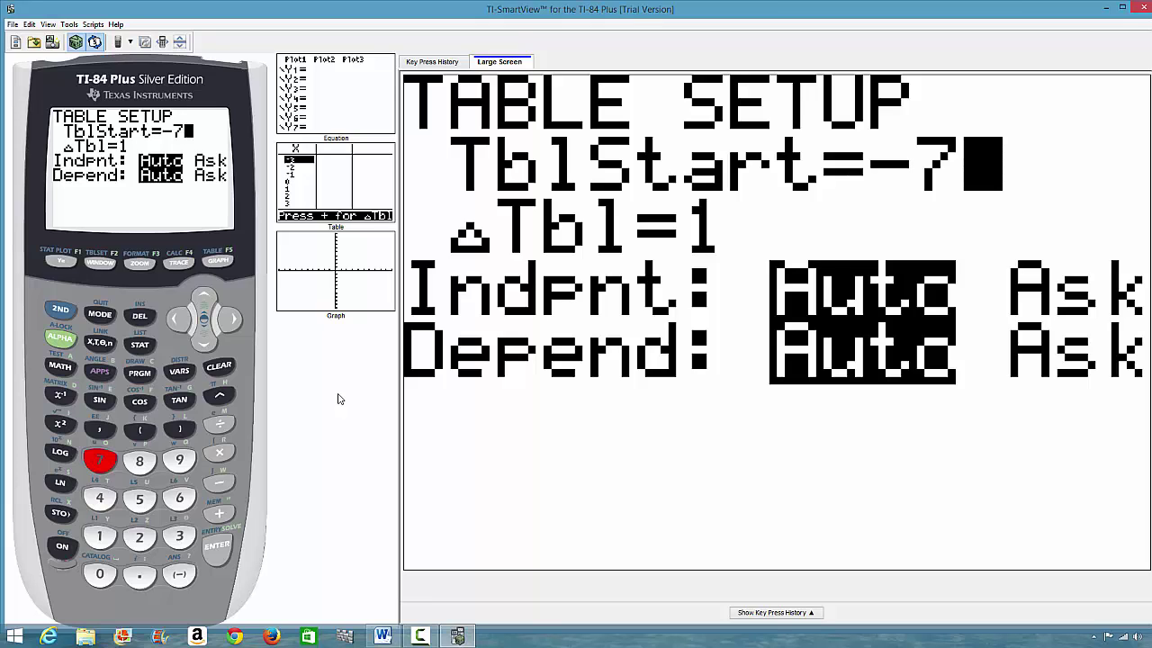
key("BackSpace")
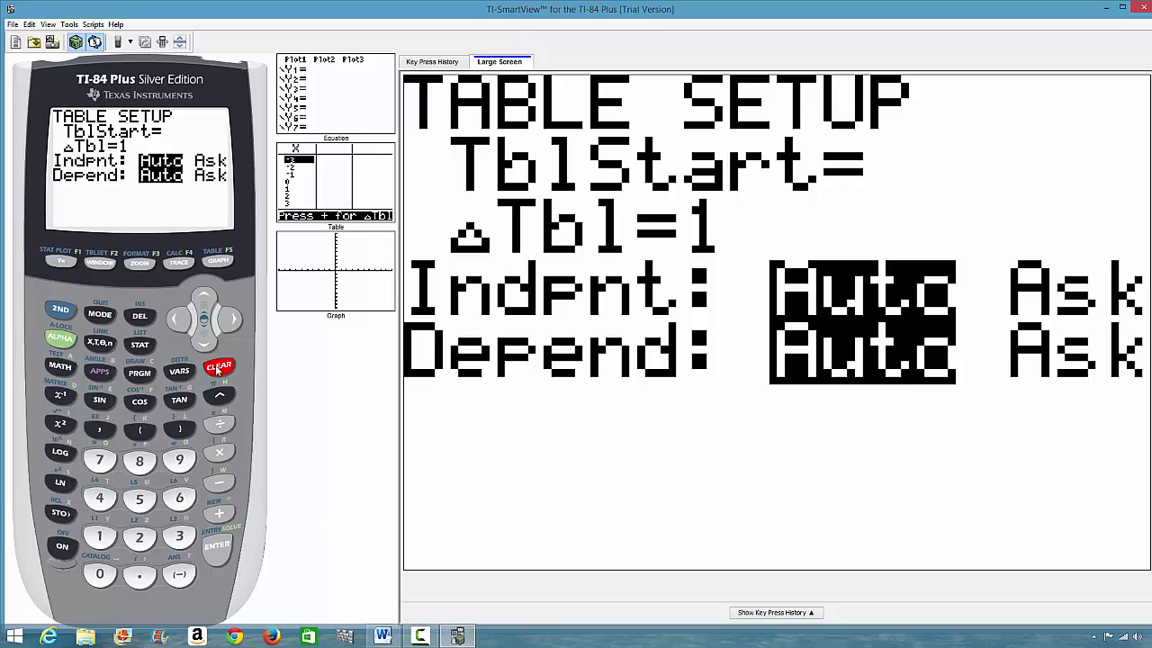
- Set TblStart to -3 and display the table of values for Y1
left_click(180, 576)
left_click(178, 537)
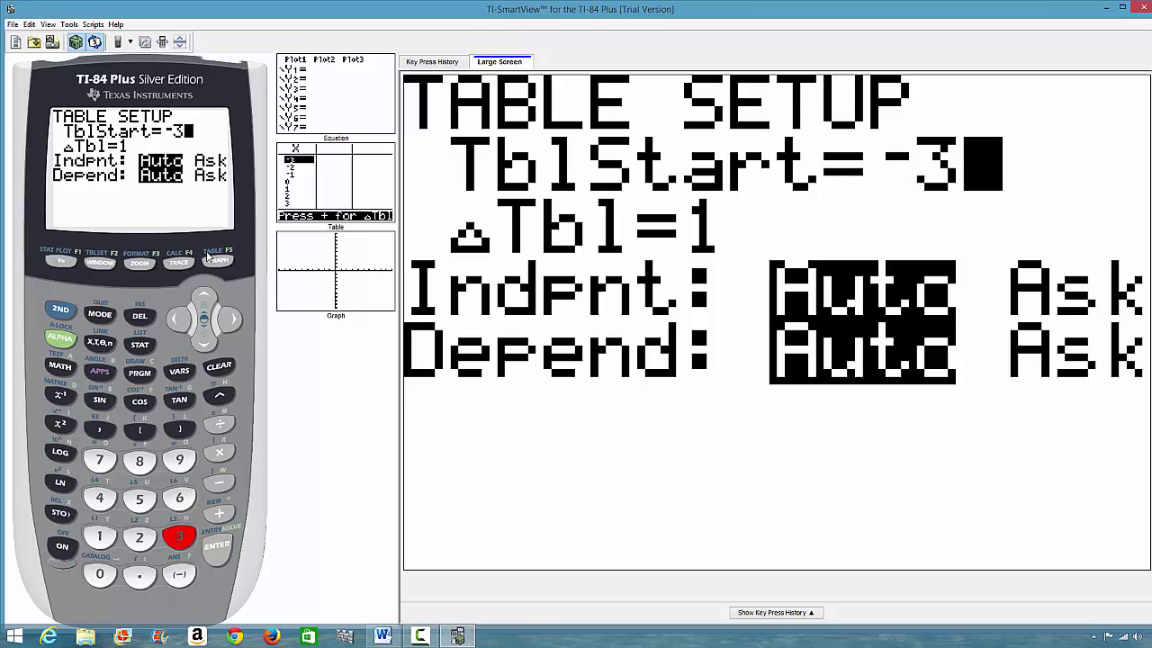
left_click(54, 311)
left_click(216, 261)
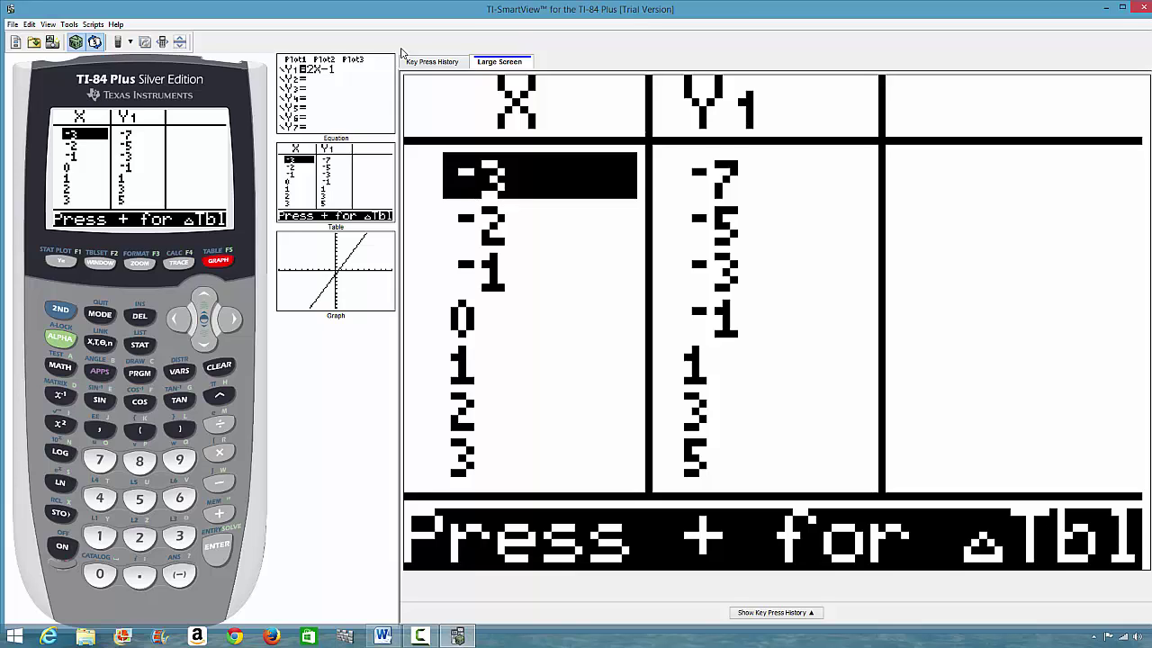
- Examine the Y1 table for x values below -3, going back as far as x = -11
key("Up")
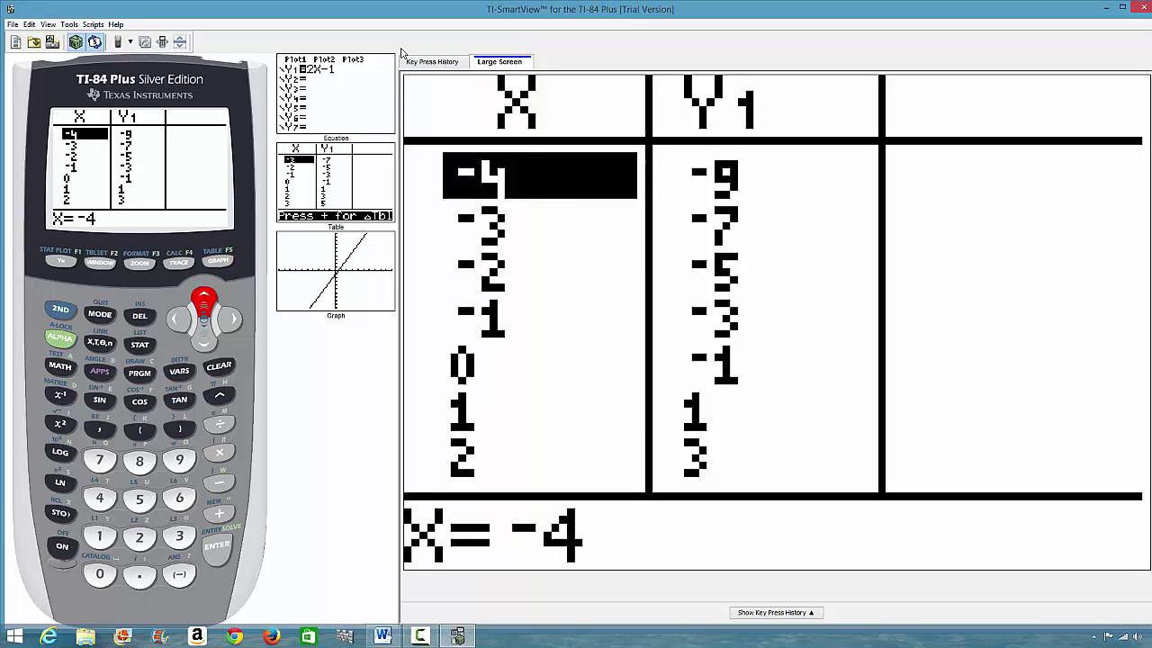
key("Up")
key("Up")
key("Up")
key("Up")
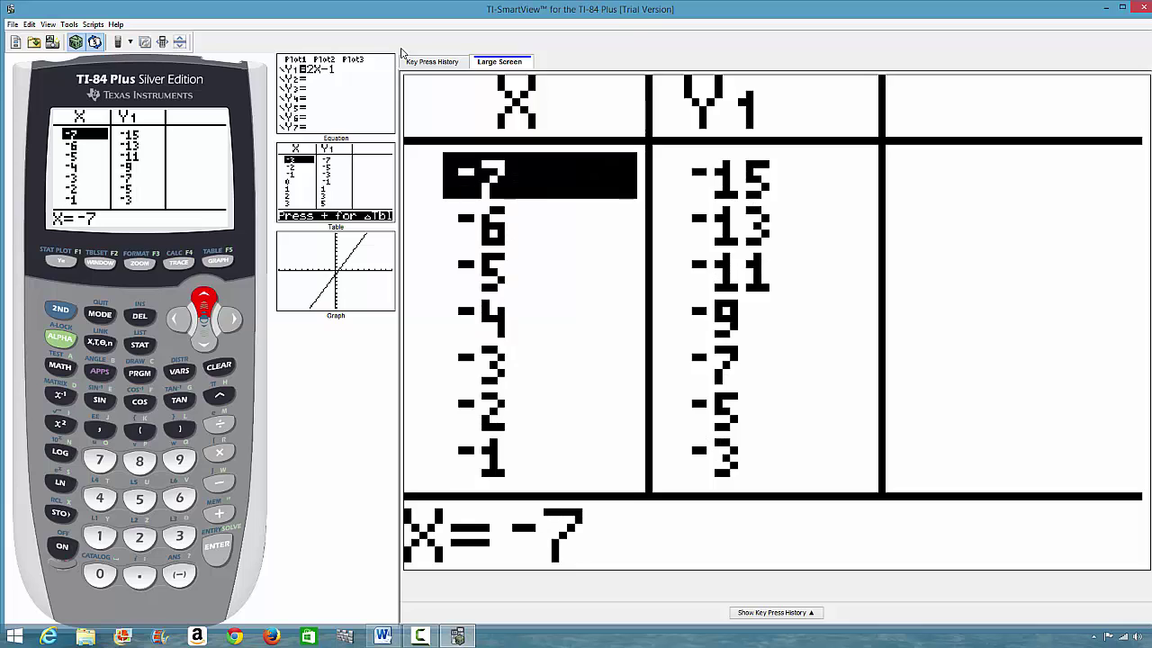
key("Up")
key("Up")
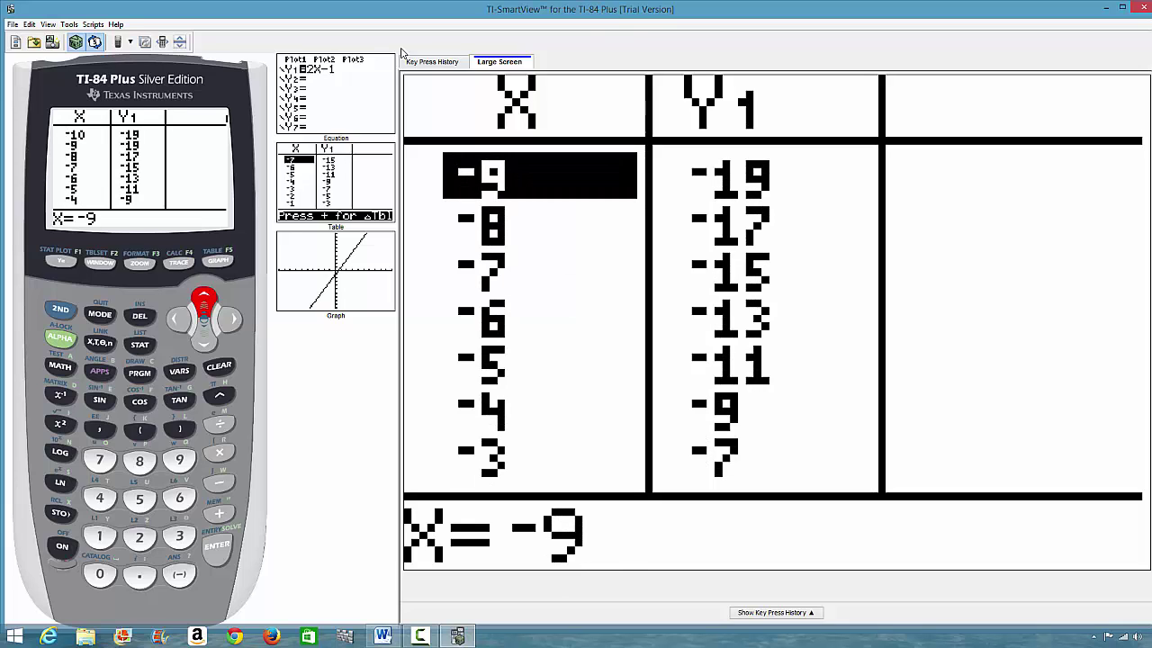
key("Up")
key("Up")
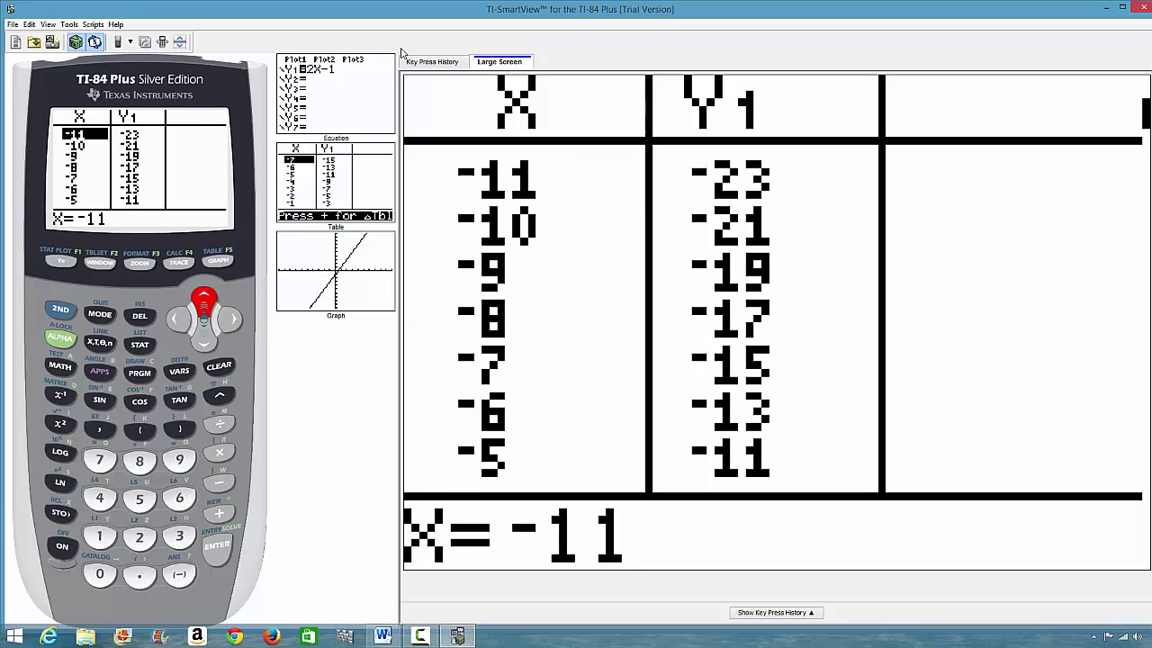
- Continue examining the Y1 table for smaller x values, going back as far as x = -19
left_click(203, 303)
left_click(204, 303)
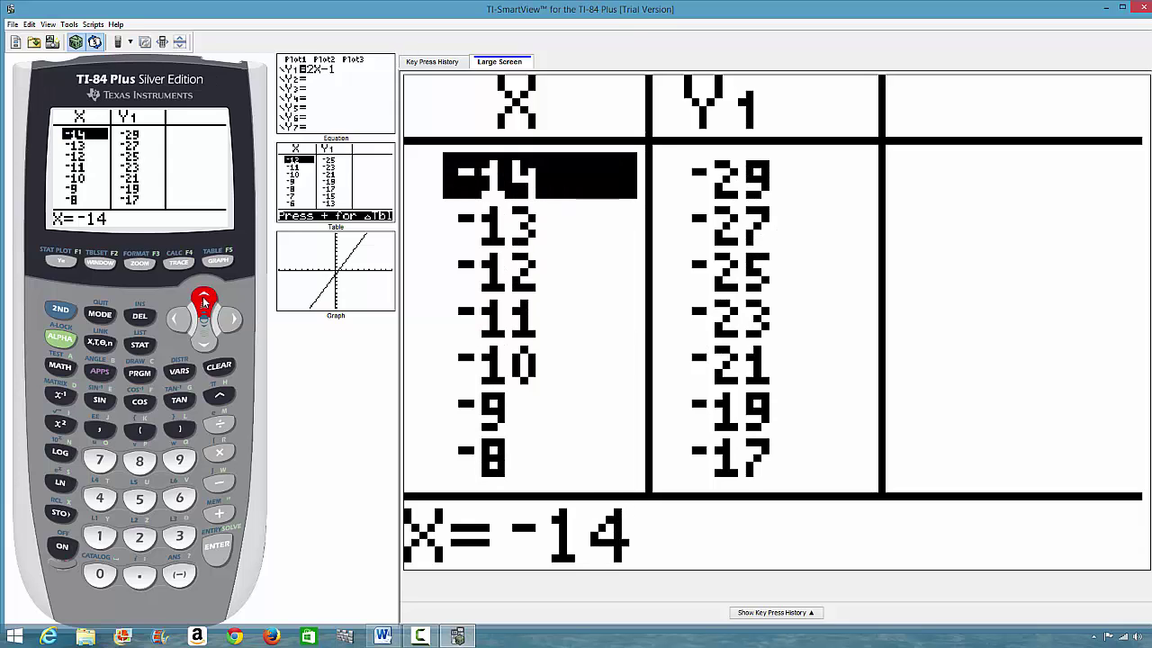
left_click(203, 302)
left_click(203, 302)
left_click(203, 302)
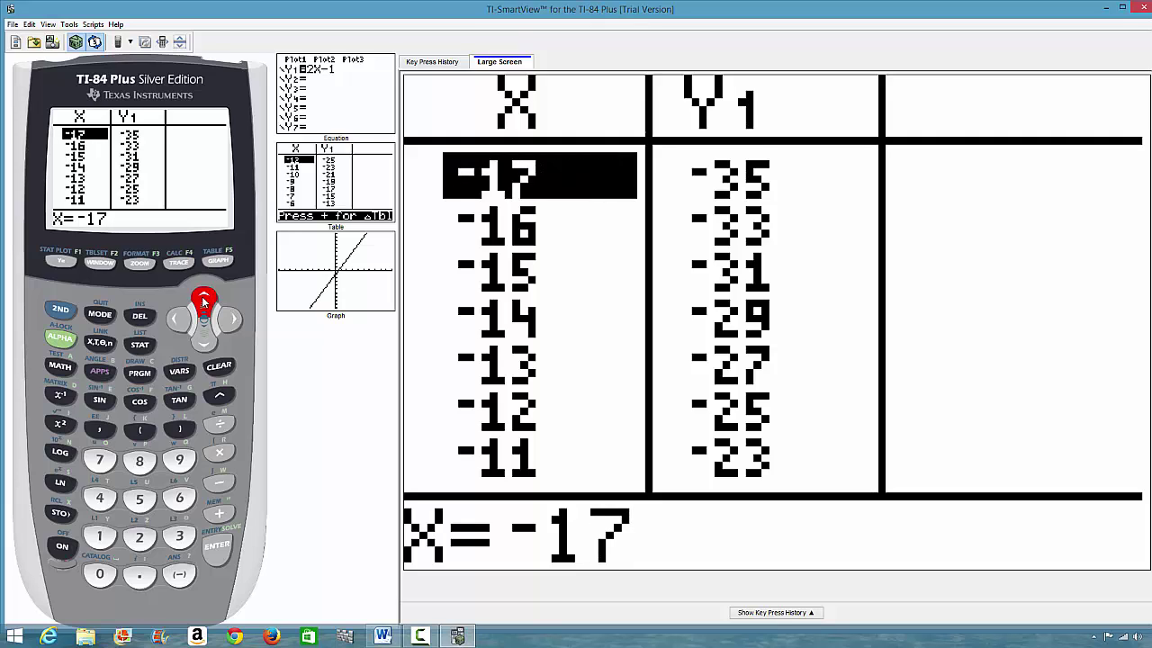
left_click(204, 302)
left_click(204, 302)
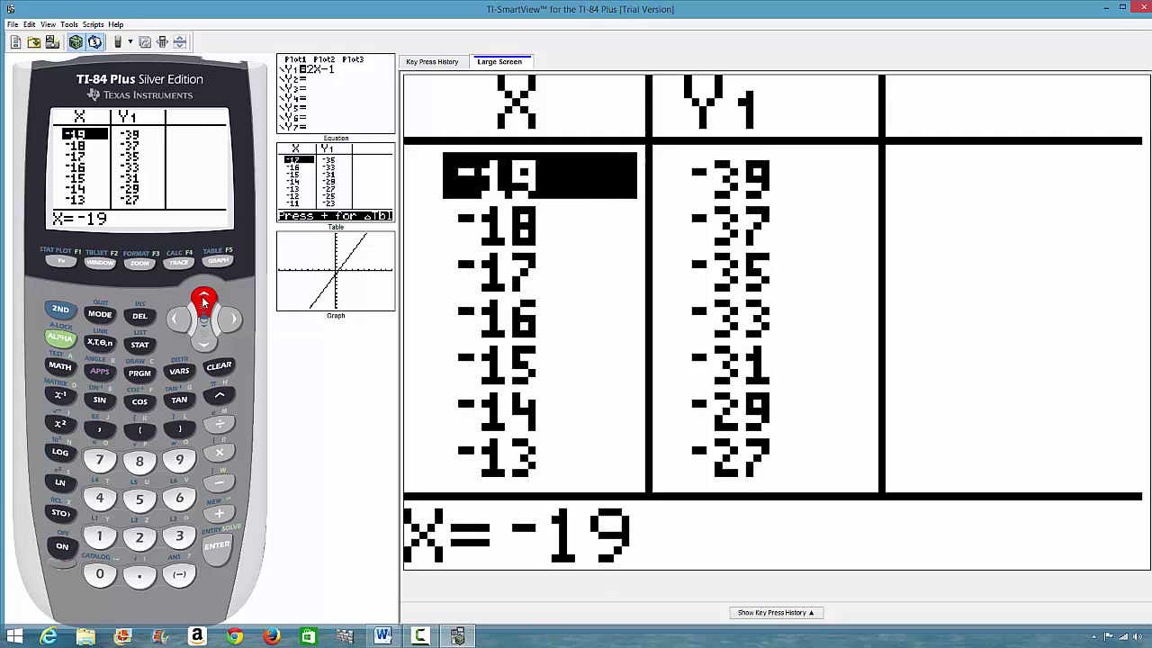
- Examine the Y1 table through increasing x values, up to x = 16
left_click(205, 345)
left_click(205, 345)
left_click(206, 346)
left_click(205, 346)
left_click(205, 346)
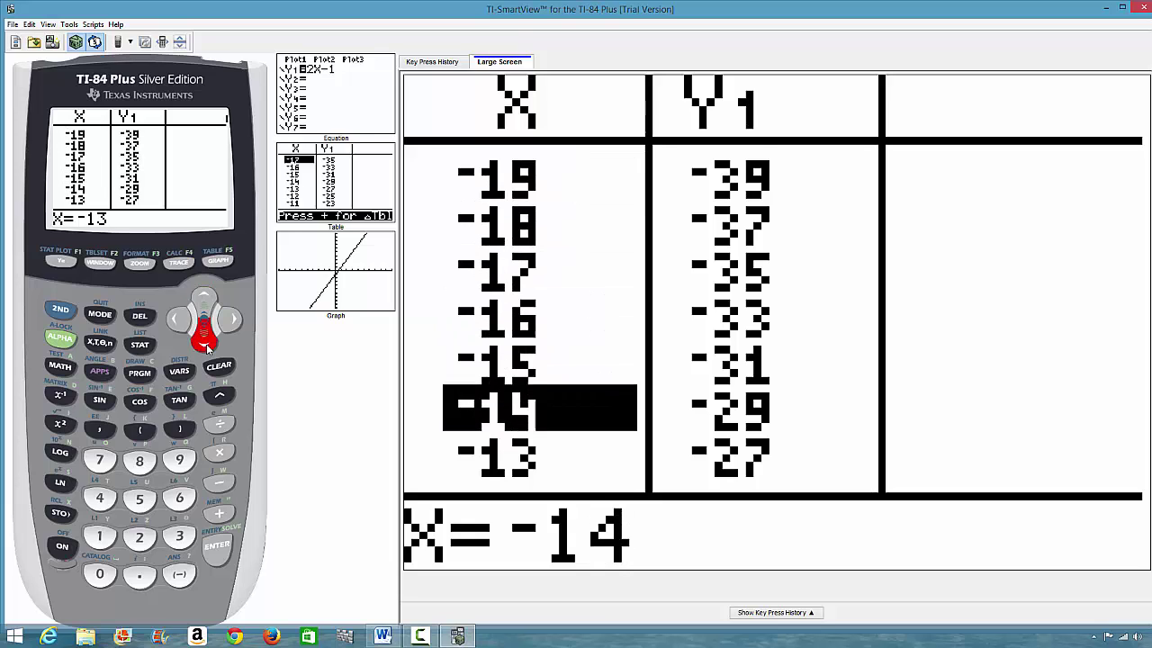
left_click(205, 346)
left_click(205, 345)
left_click(205, 345)
left_click(205, 346)
left_click(205, 346)
left_click(205, 346)
left_click(205, 346)
left_click(205, 346)
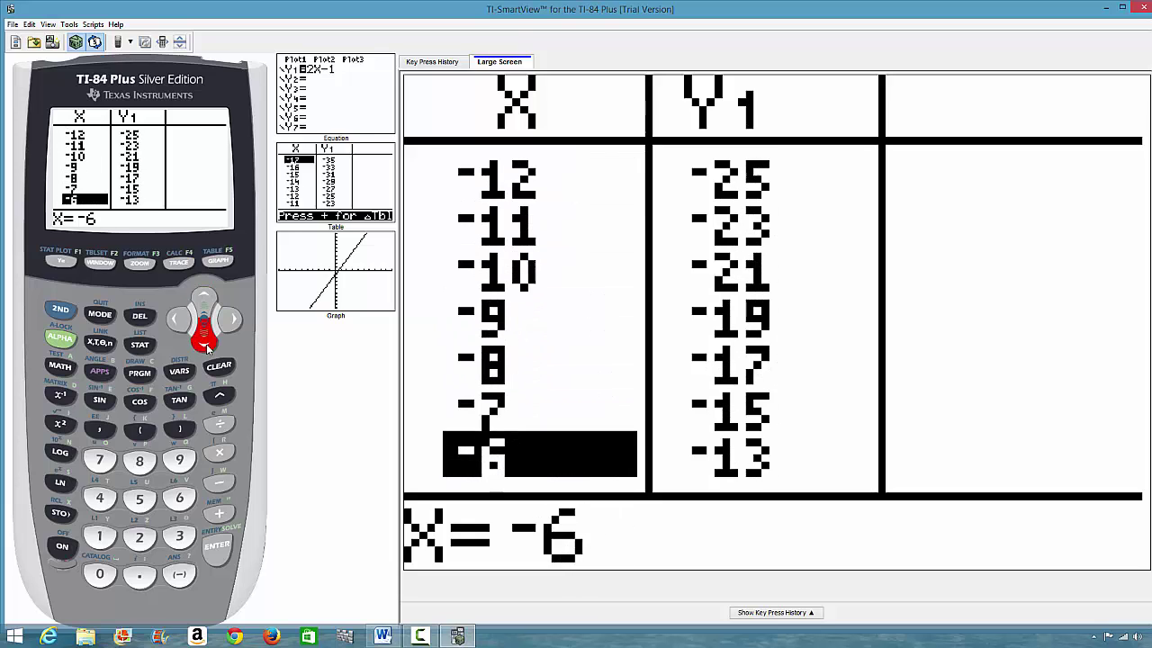
left_click(205, 346)
left_click(205, 345)
left_click(205, 346)
left_click(205, 345)
left_click(205, 345)
left_click(206, 346)
left_click(205, 345)
left_click(206, 345)
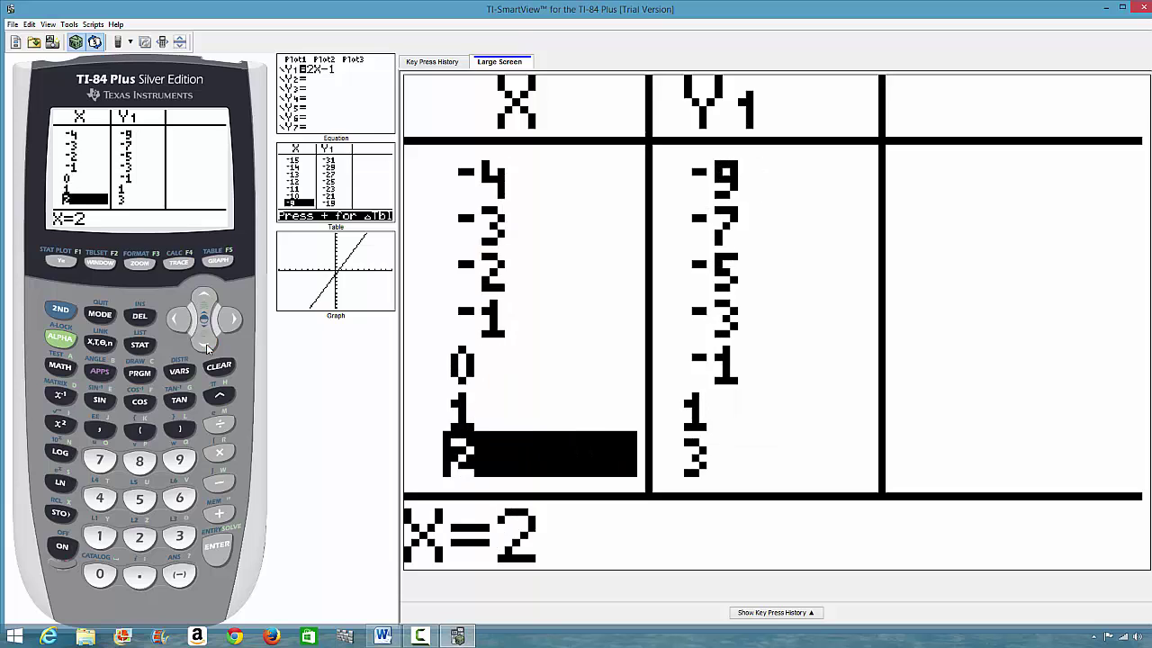
left_click(205, 346)
left_click(206, 346)
left_click(205, 345)
left_click(205, 345)
left_click(205, 345)
left_click(205, 345)
left_click(206, 345)
left_click(205, 345)
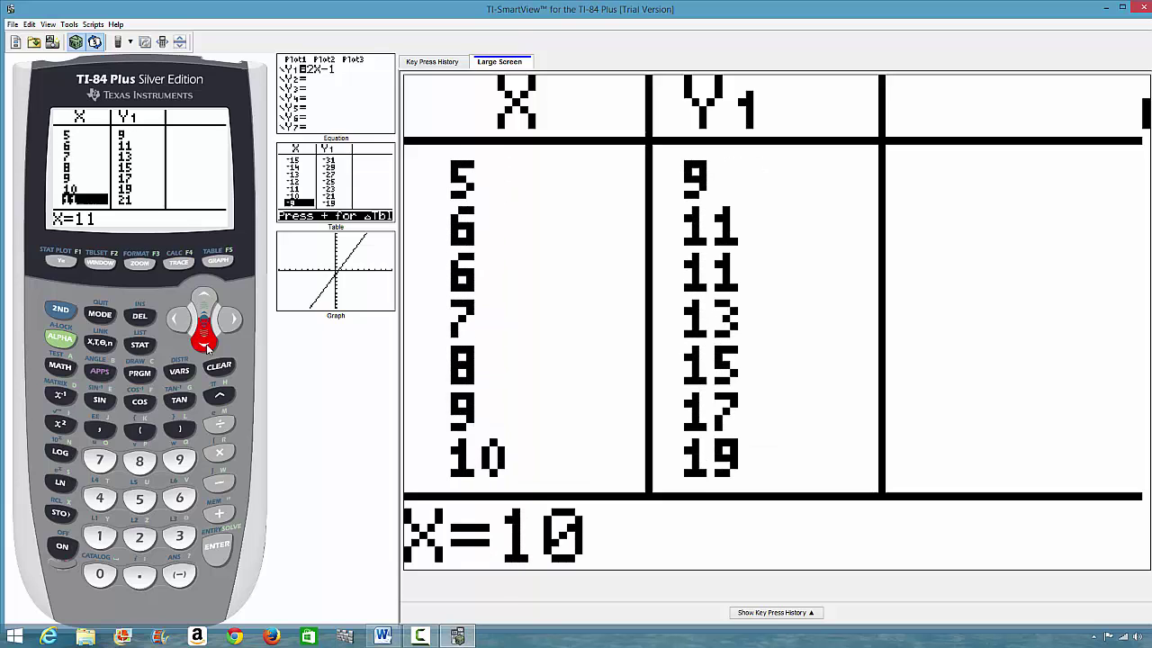
left_click(205, 346)
left_click(205, 345)
left_click(205, 345)
left_click(205, 345)
left_click(205, 346)
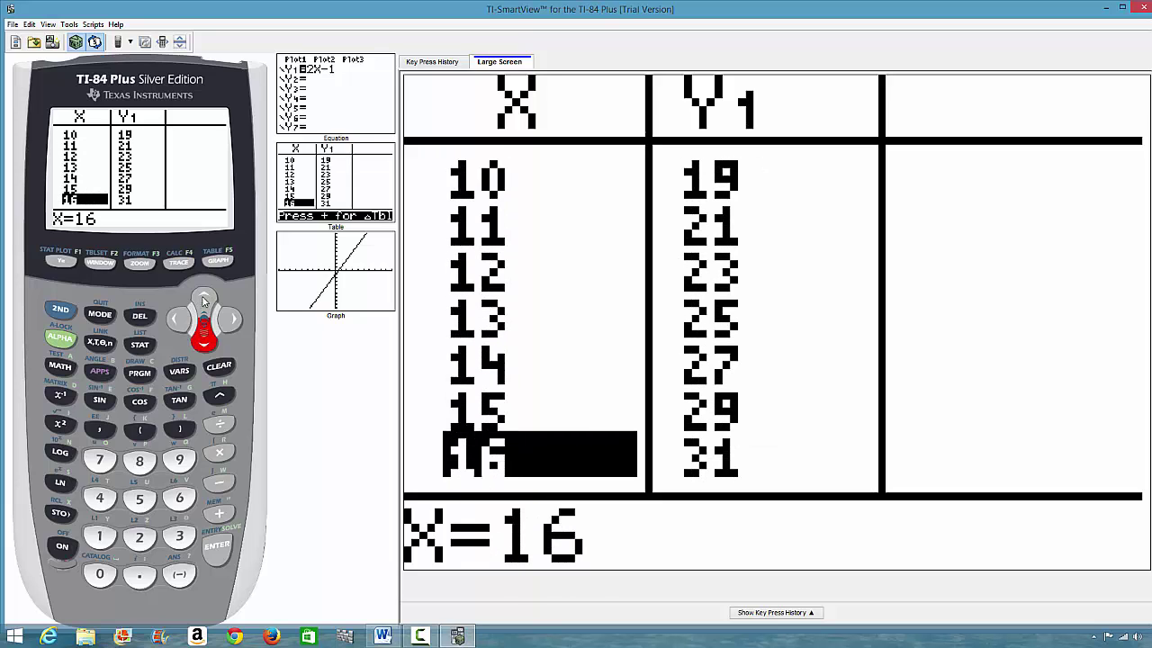
- Go back through the Y1 table until x = -3 is the first row again
left_click(203, 301)
left_click(203, 300)
left_click(204, 300)
left_click(204, 300)
left_click(204, 301)
left_click(203, 301)
left_click(203, 301)
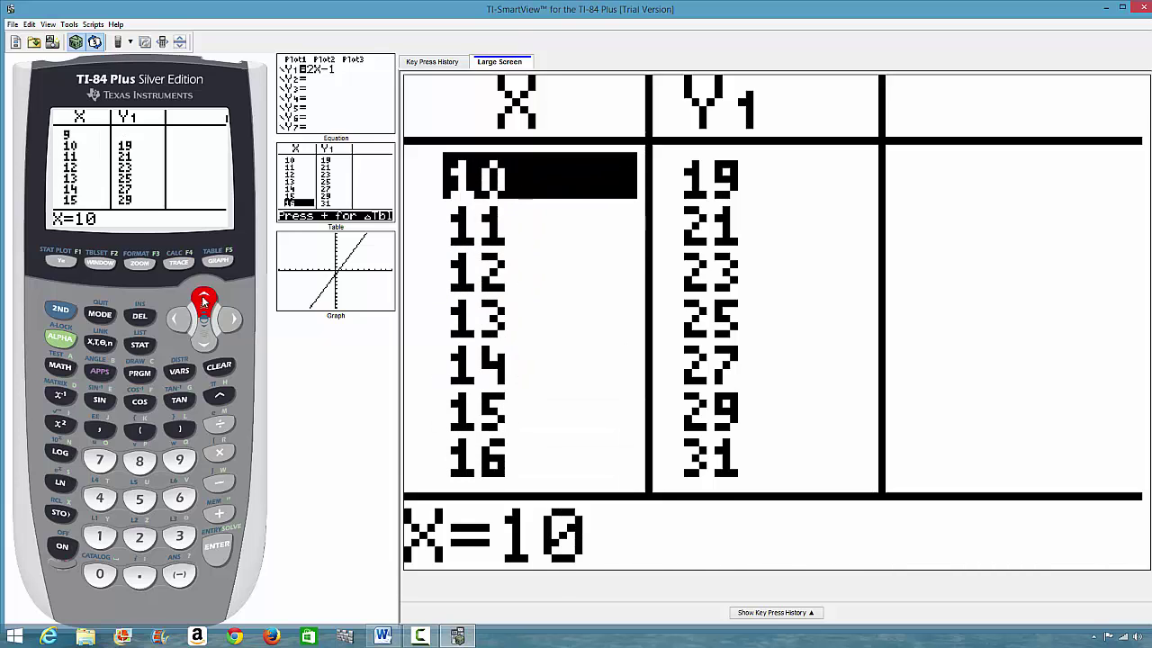
left_click(204, 300)
left_click(203, 301)
left_click(203, 301)
left_click(203, 301)
left_click(203, 300)
left_click(203, 300)
left_click(204, 301)
left_click(204, 300)
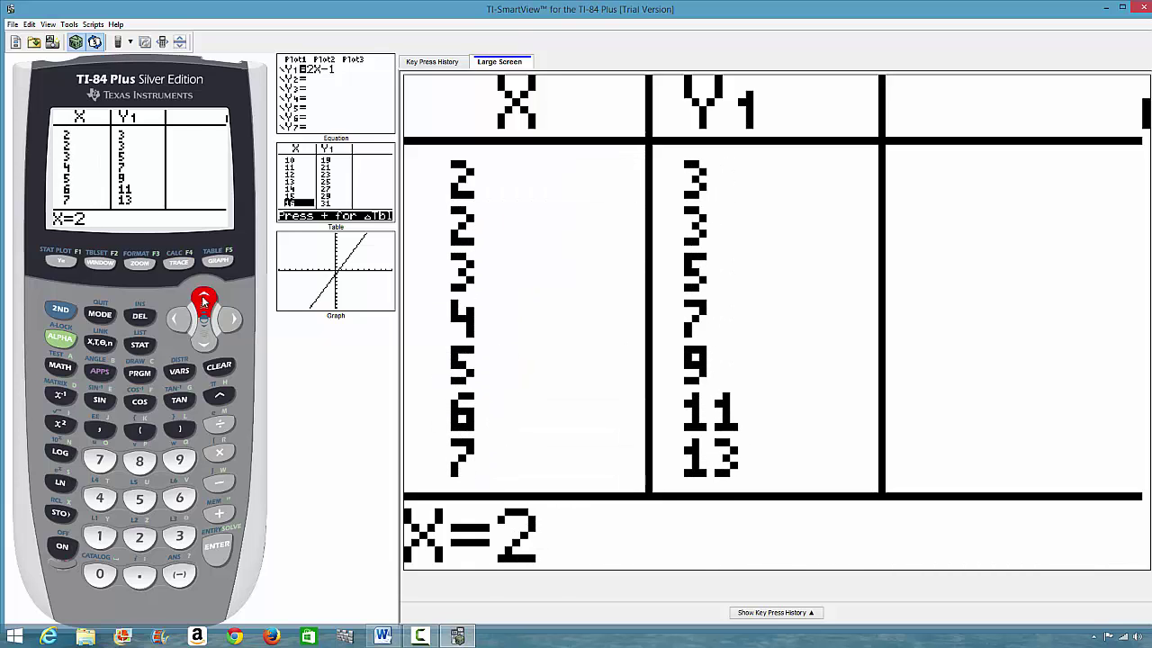
left_click(204, 300)
left_click(203, 301)
left_click(203, 300)
left_click(203, 301)
left_click(204, 300)
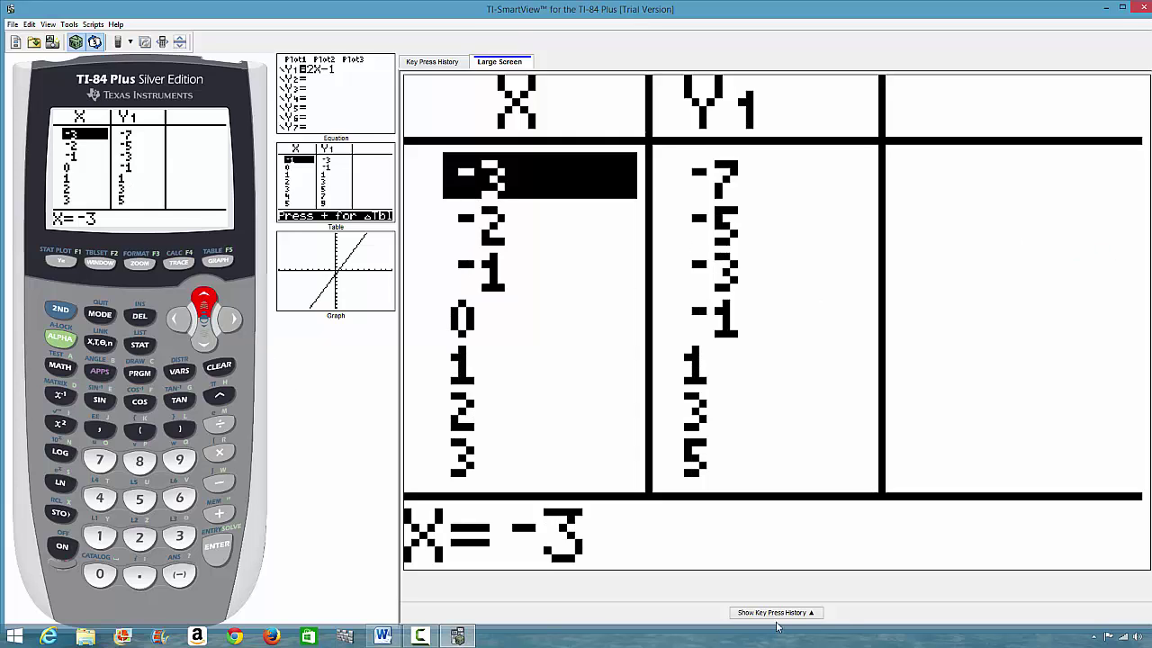
- Check the next function in the Word document, return to TI-SmartView and clear the 2X-1 equation from Y1
left_click(382, 636)
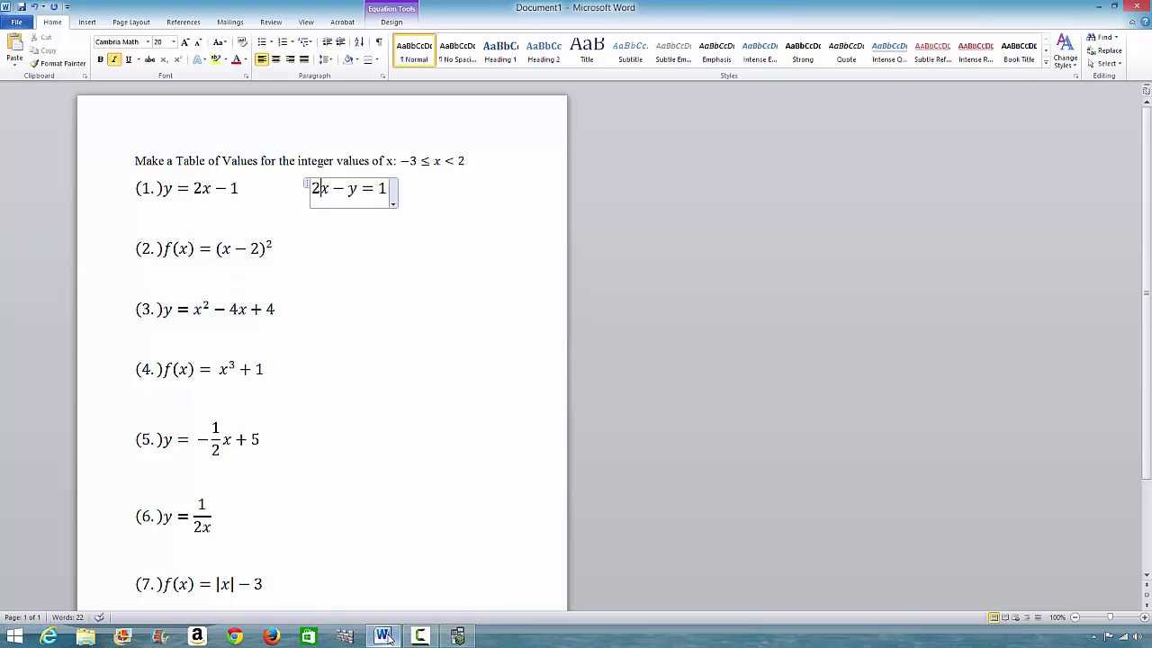
left_click(464, 639)
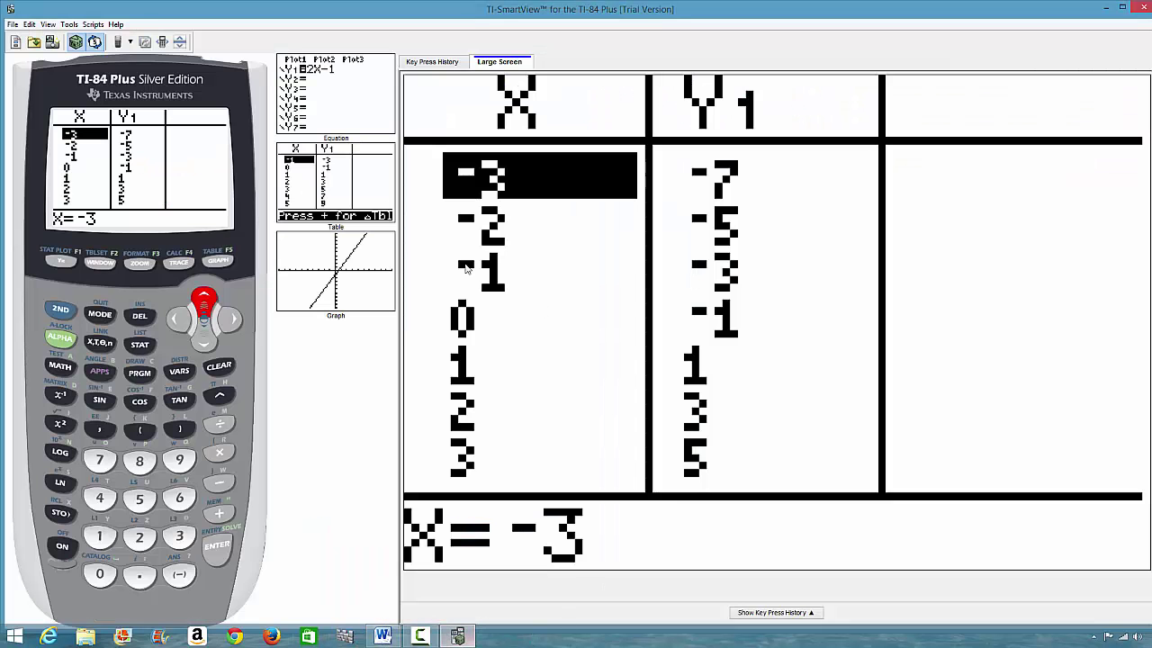
left_click(60, 261)
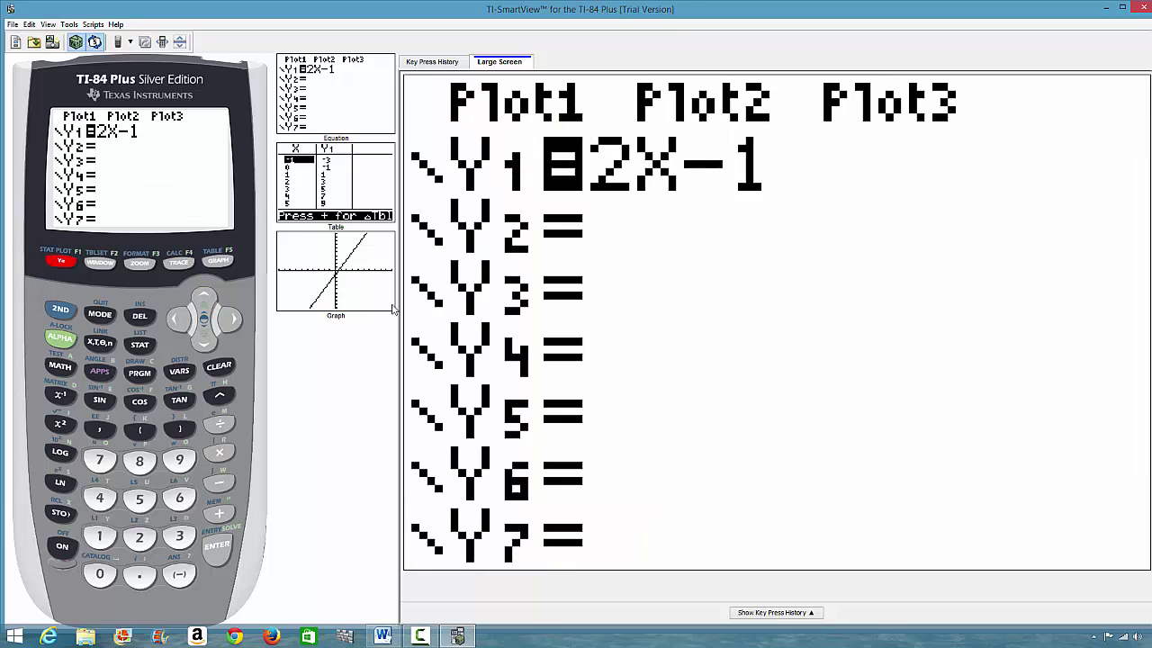
key("Escape")
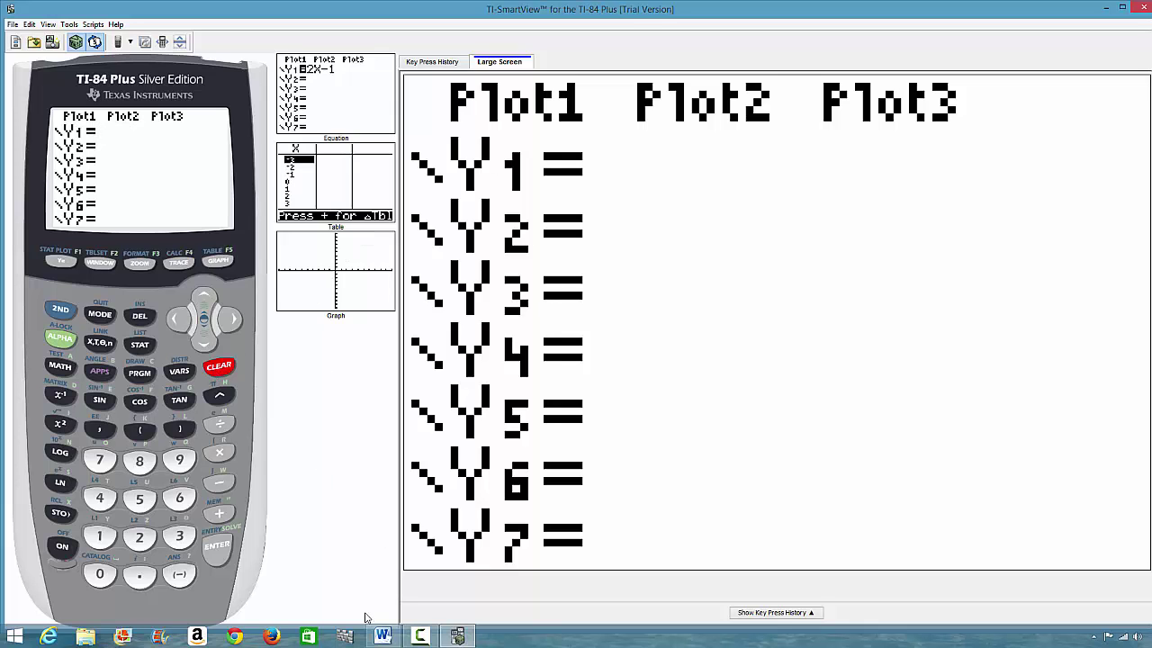
- Recheck equation 2 in the Word document, return to TI-SmartView and enter (X-2)^2 as Y1
left_click(383, 637)
left_click(457, 637)
left_click(142, 433)
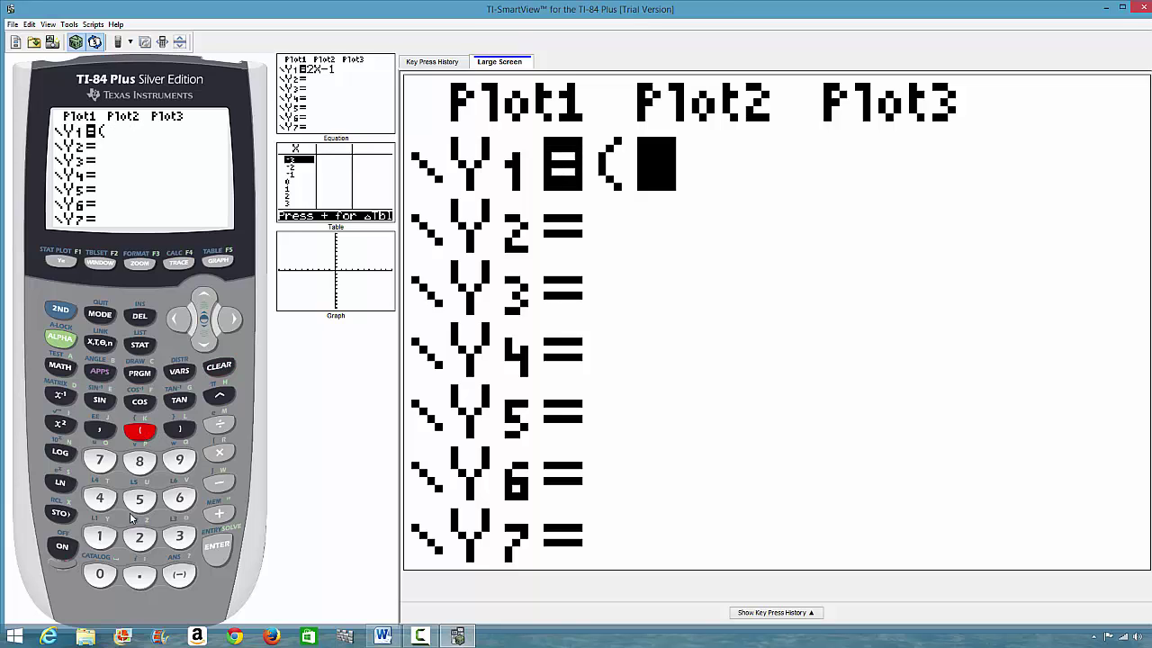
left_click(97, 346)
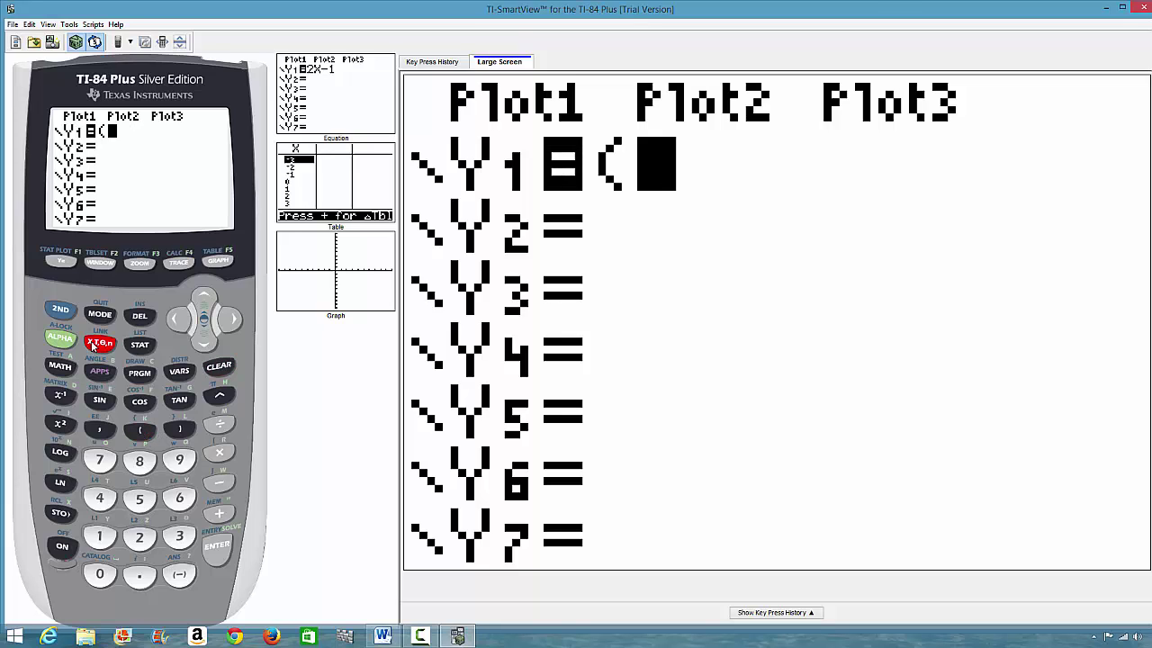
left_click(218, 485)
left_click(146, 537)
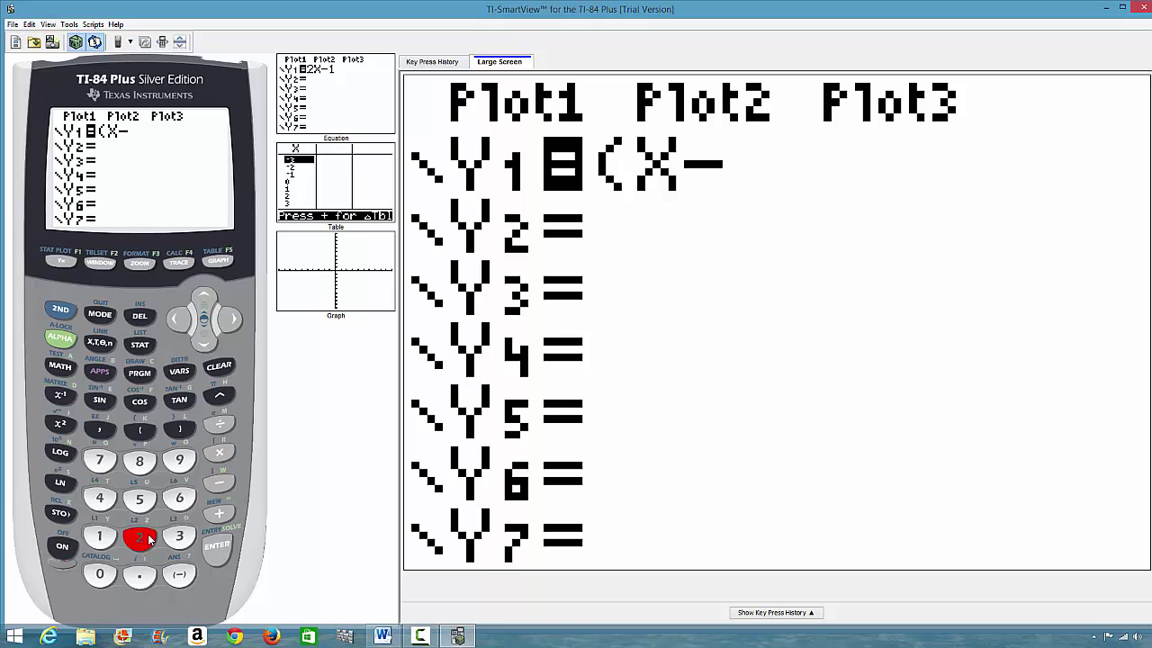
left_click(177, 431)
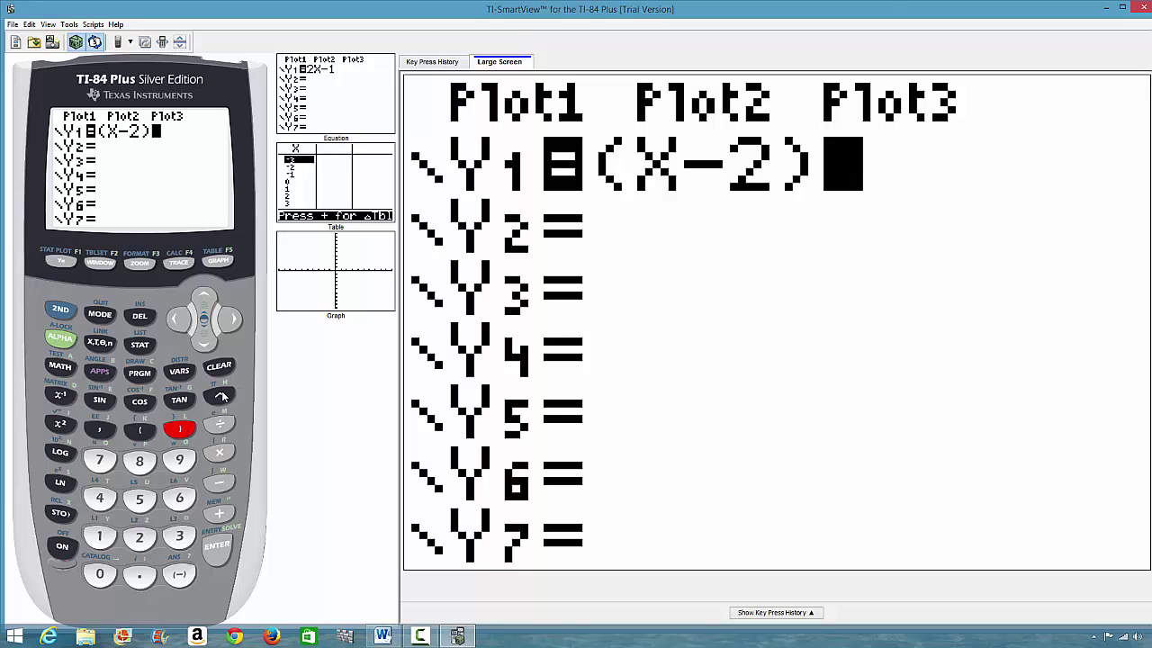
left_click(221, 399)
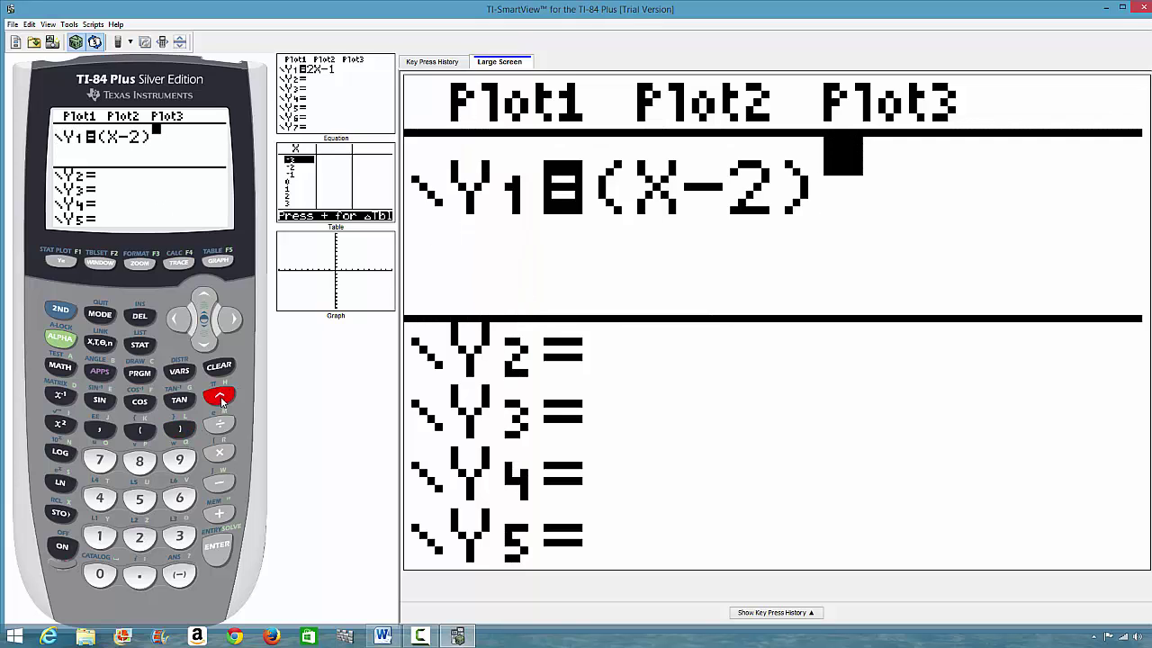
left_click(141, 537)
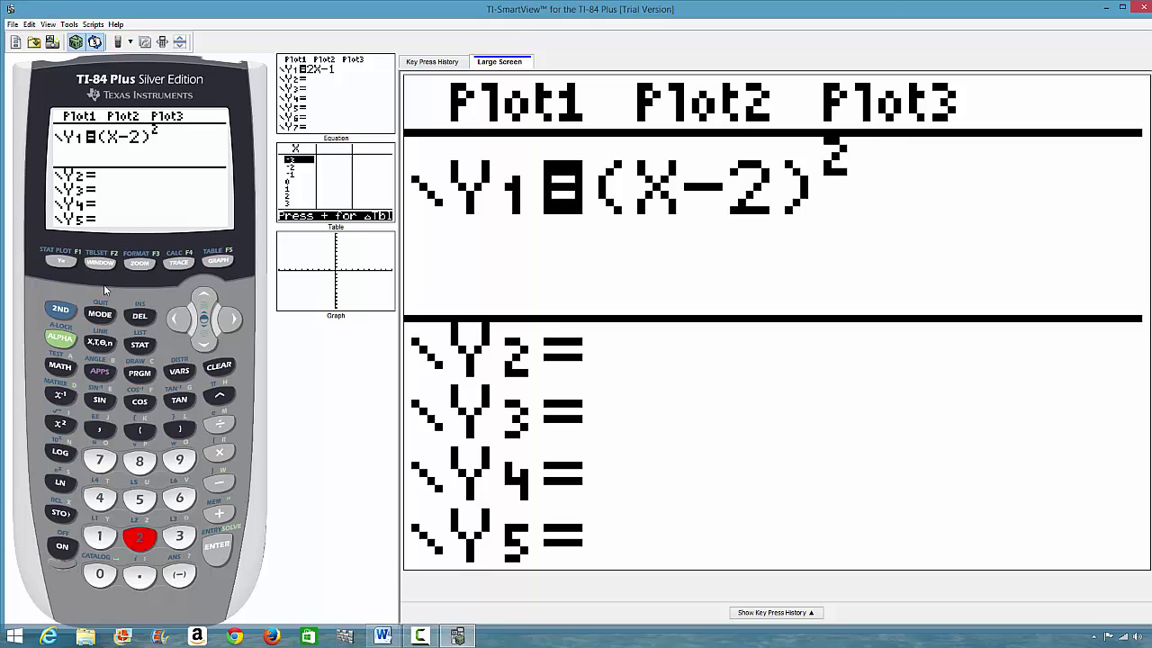
- Review the calculator's table setup and display the table of values for (X-2)^2
left_click(62, 311)
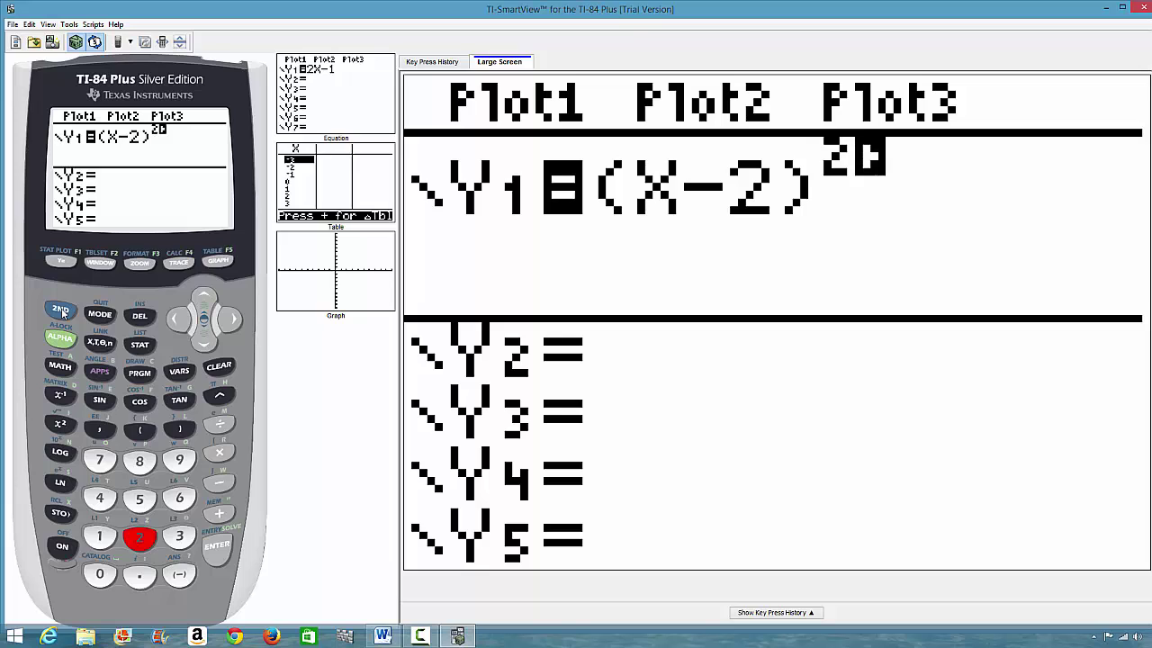
left_click(100, 262)
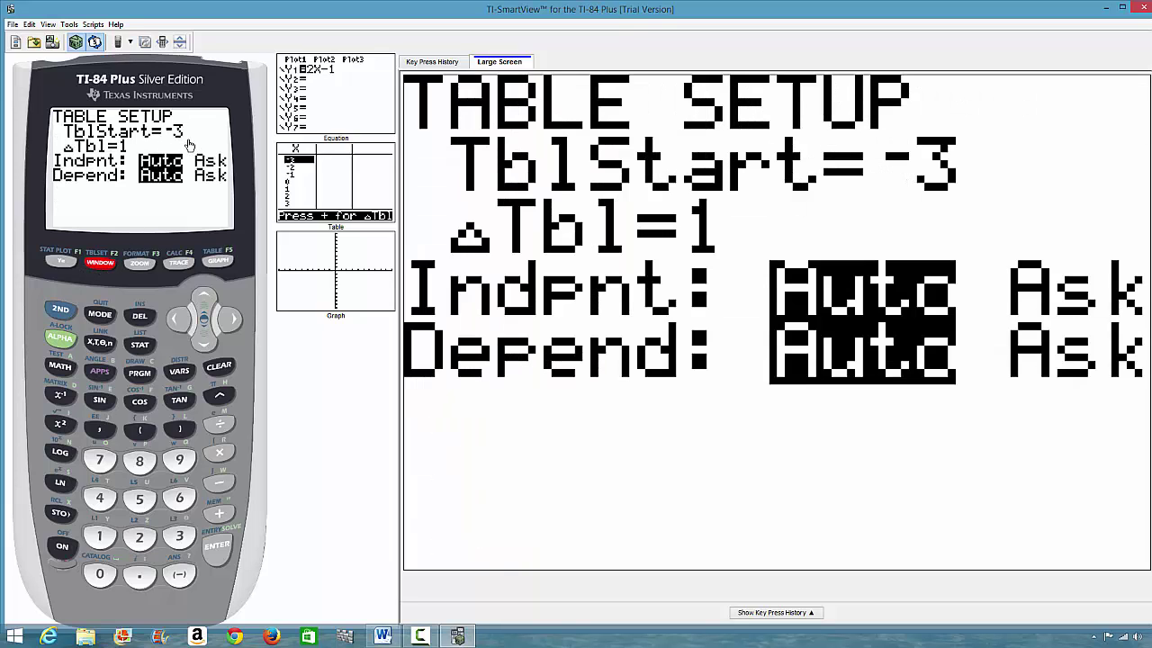
left_click(60, 310)
left_click(229, 261)
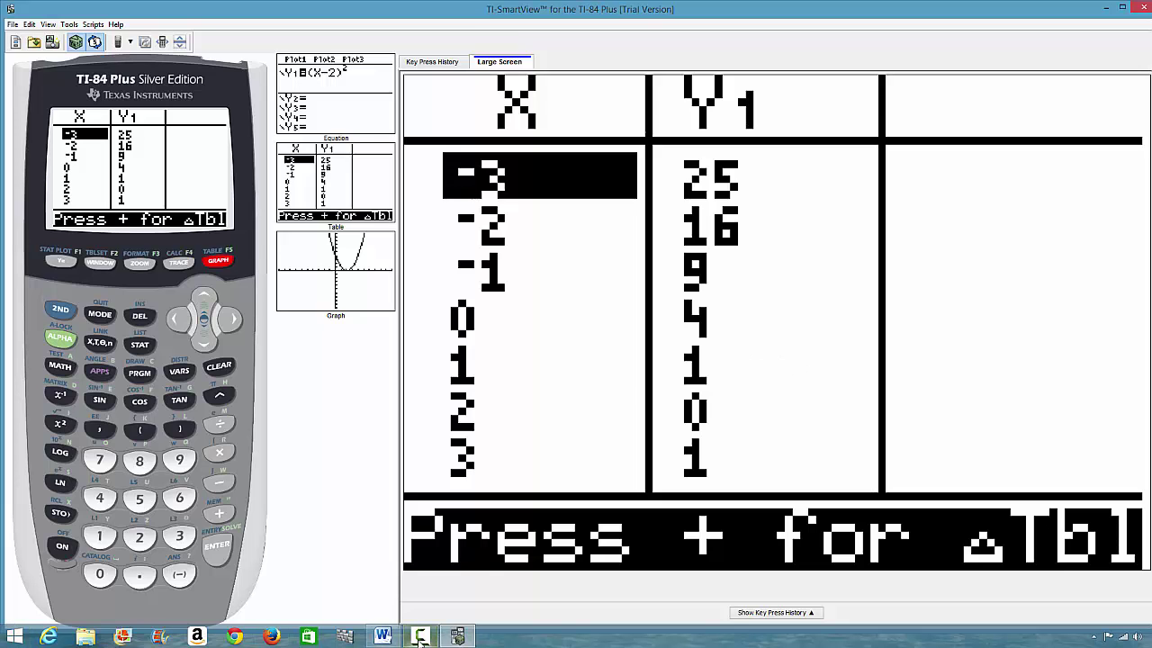
- Check equation 3 in the Word document, return to TI-SmartView and clear the (X-2)^2 equation from Y1
left_click(384, 637)
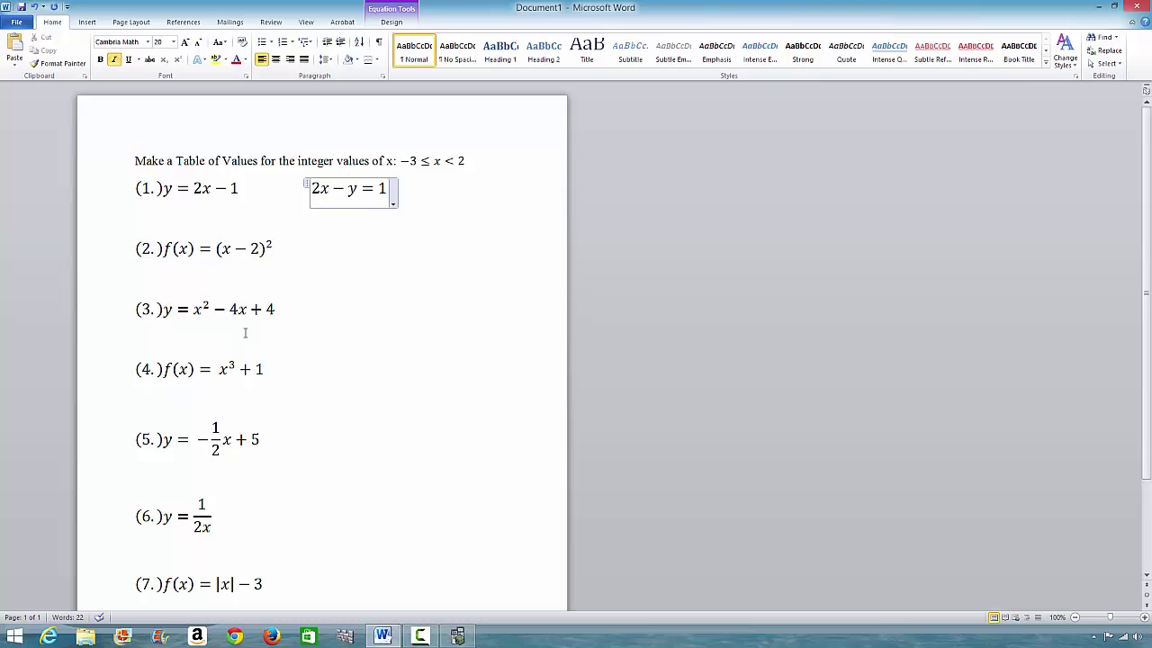
left_click(391, 640)
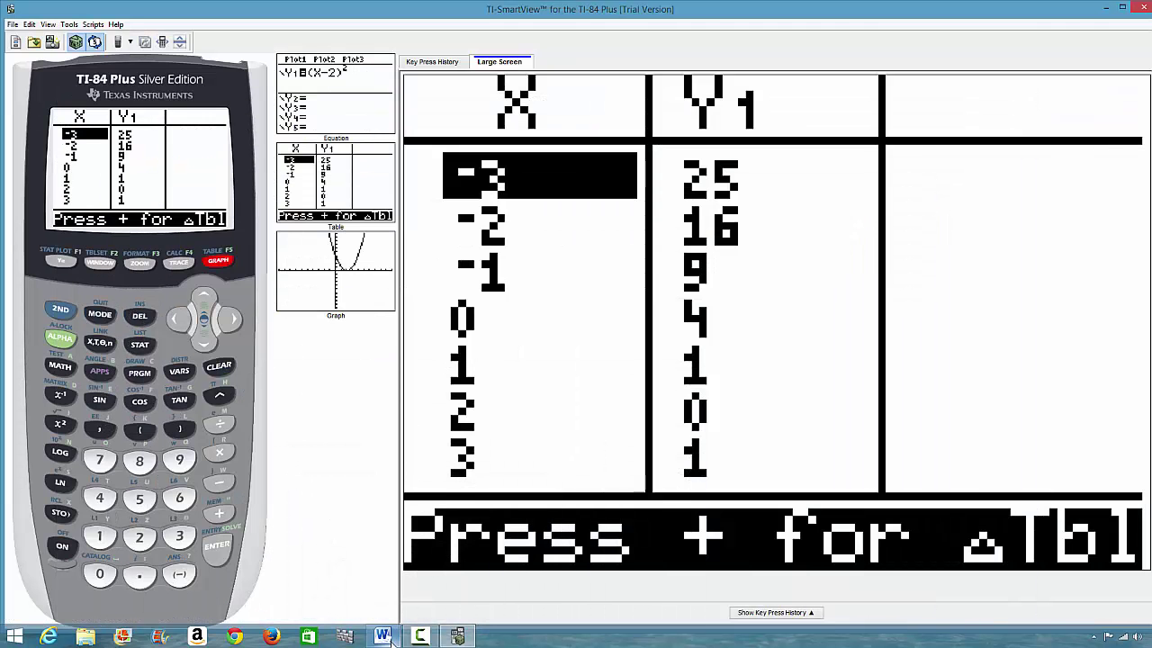
left_click(60, 262)
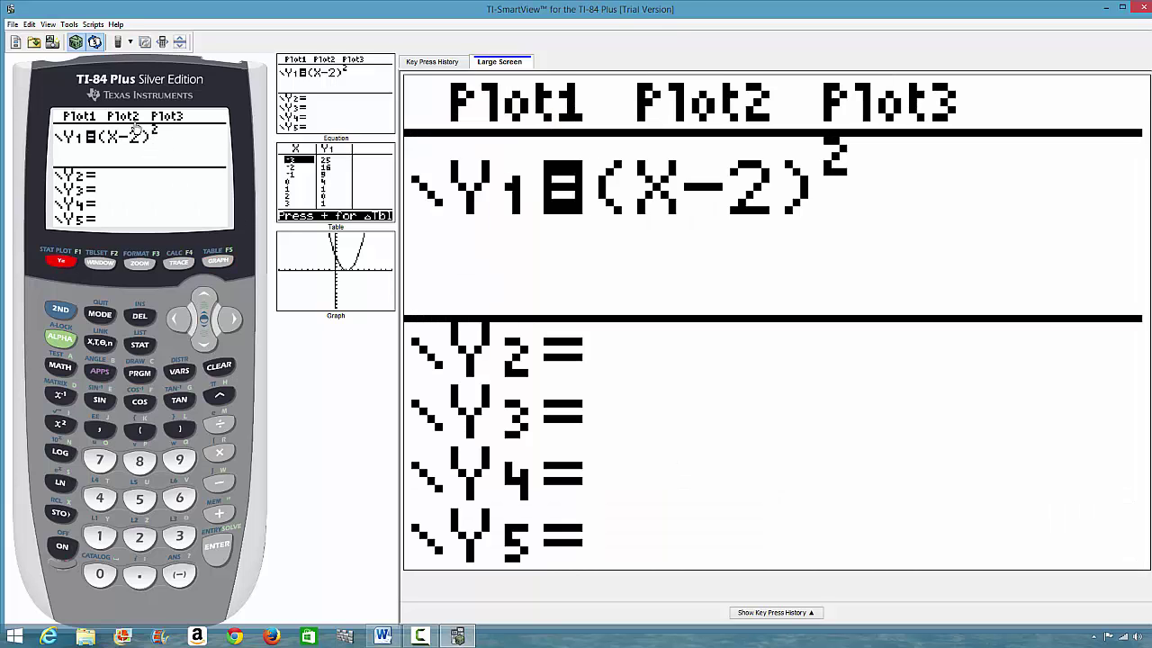
left_click(222, 366)
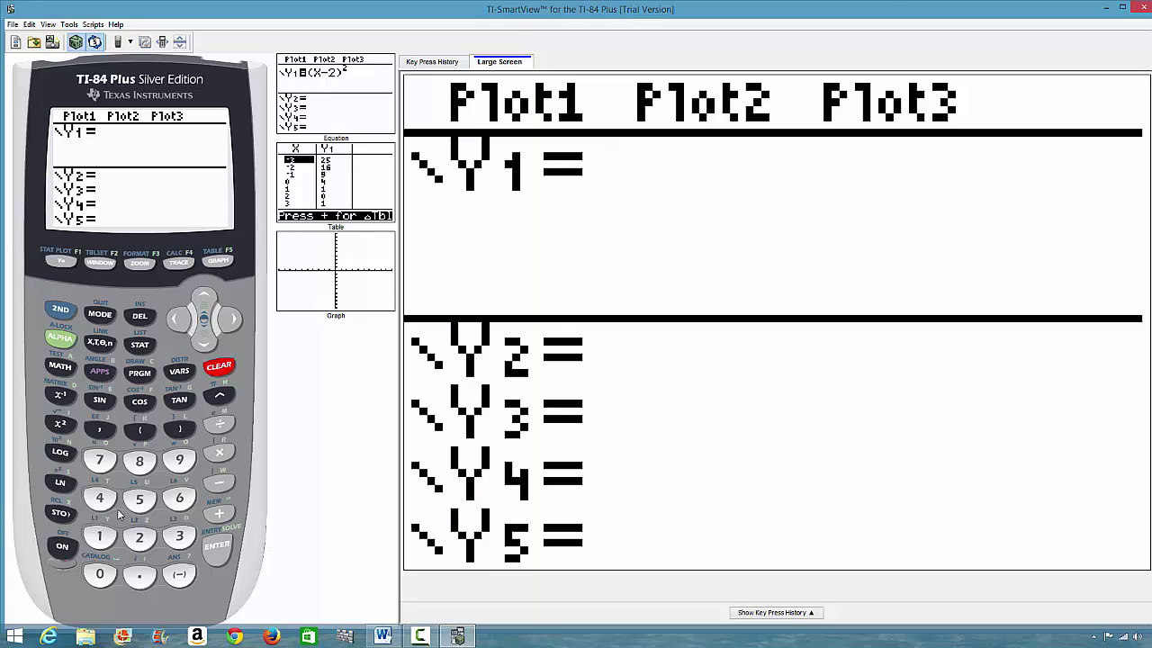
- Enter X^2-4X+4 as Y1, moving out of the exponent before adding the remaining terms
left_click(96, 345)
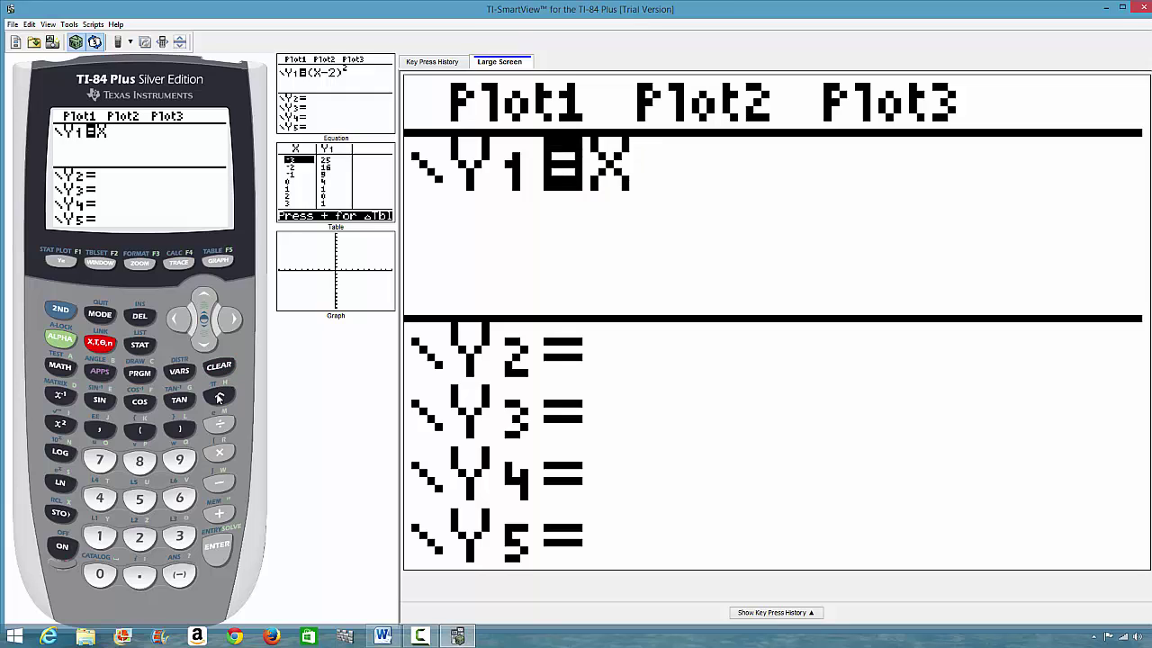
left_click(217, 397)
left_click(135, 538)
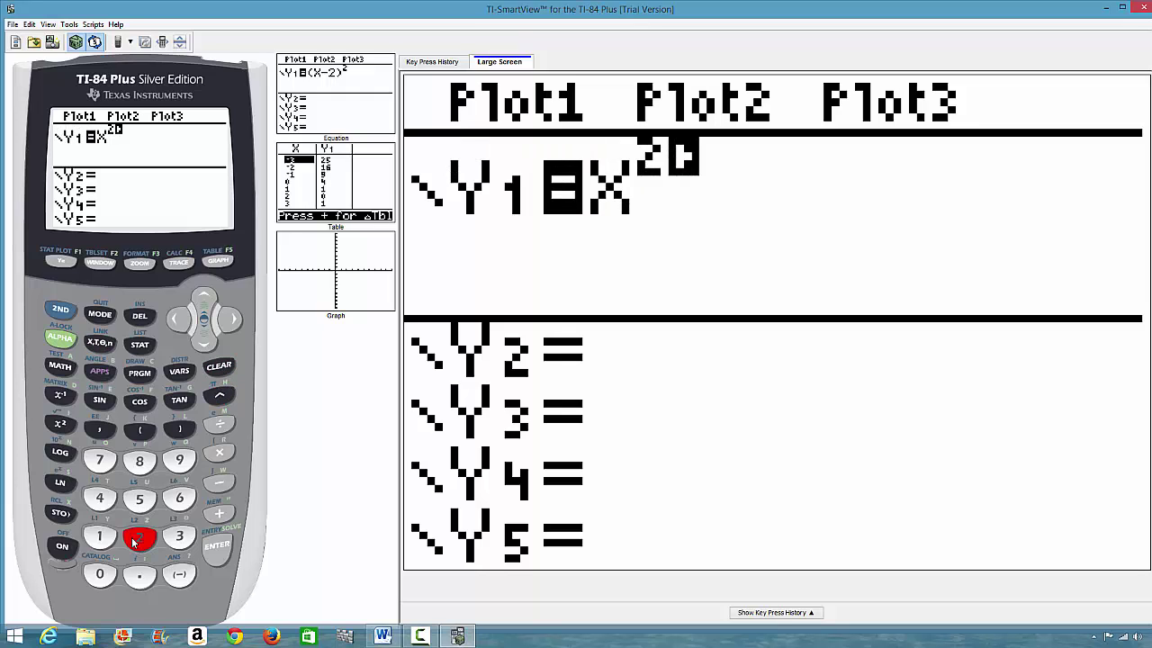
left_click(229, 321)
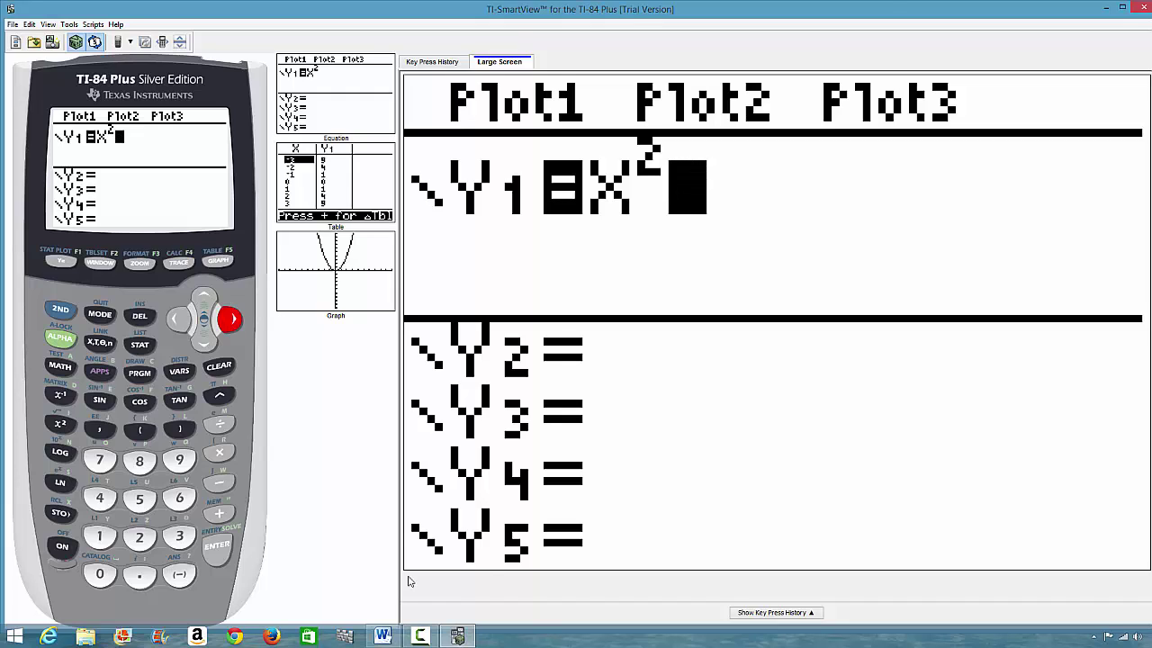
left_click(218, 482)
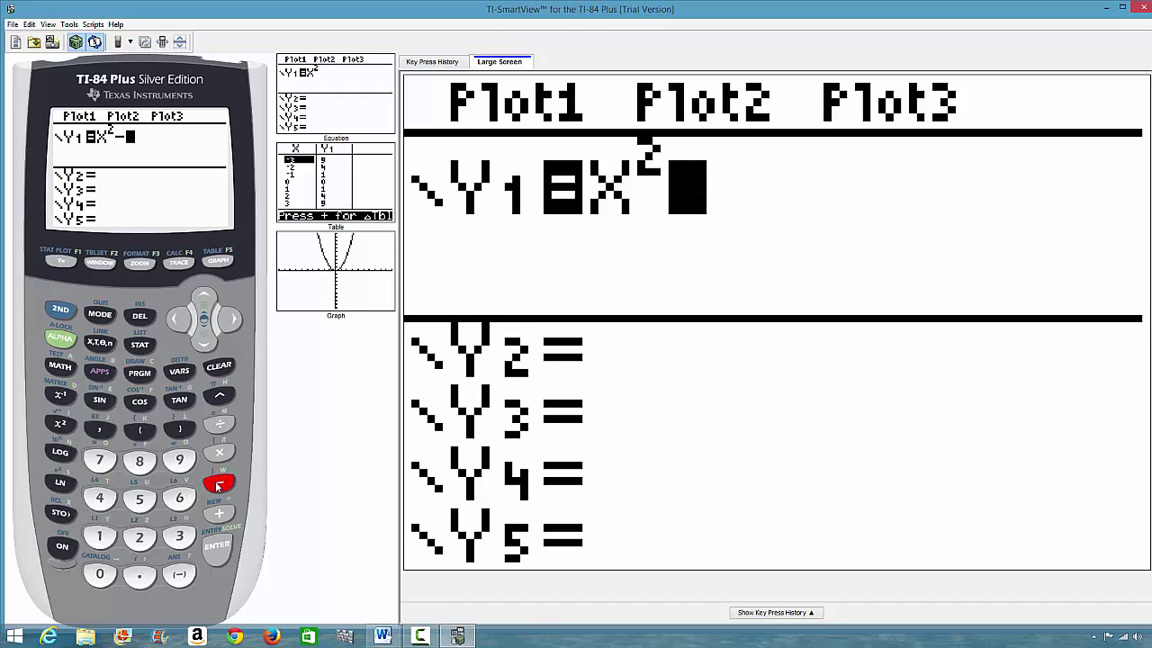
left_click(98, 501)
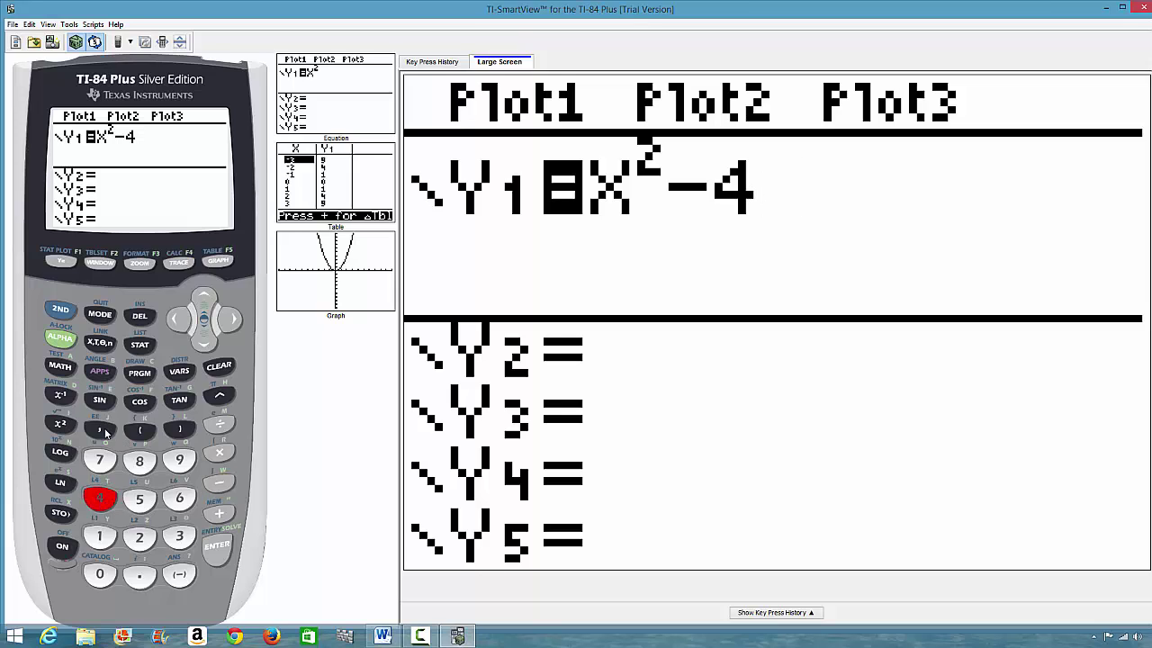
left_click(100, 342)
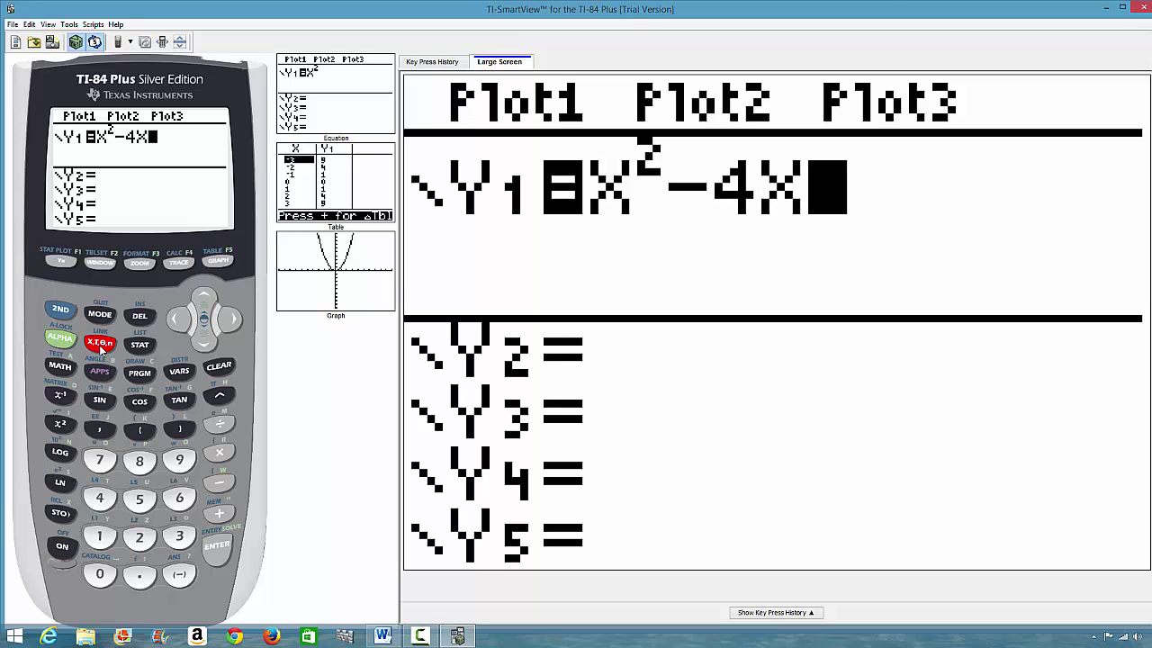
left_click(219, 515)
left_click(99, 497)
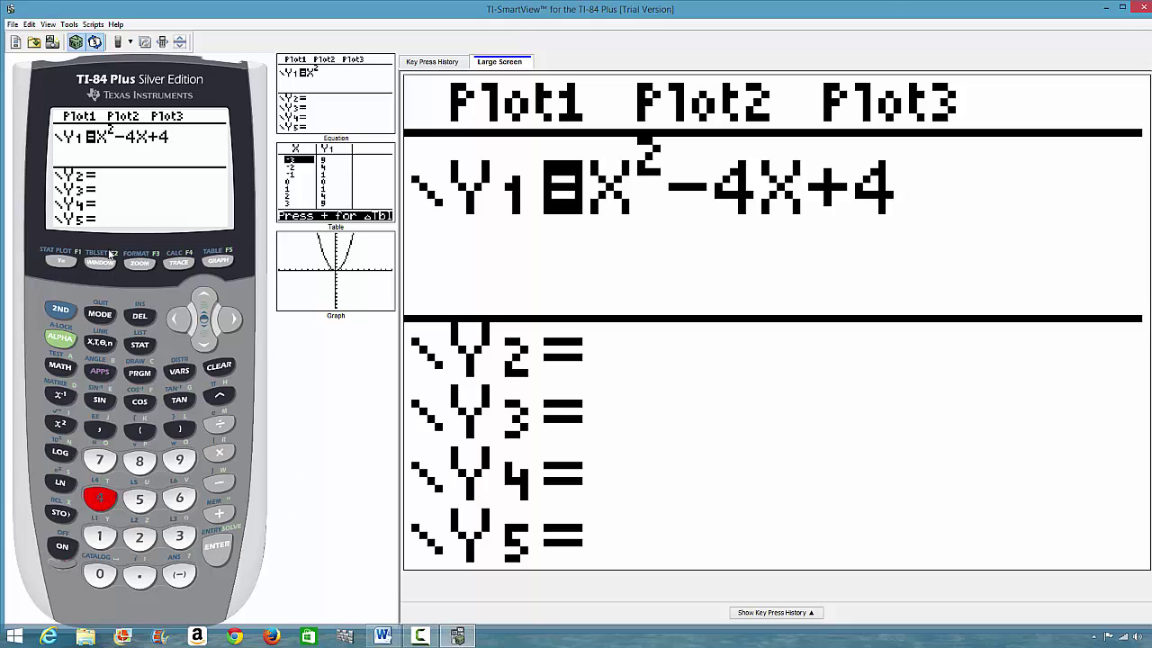
- Display the table of values for X^2-4X+4, check equation 4 in the Word document and return to TI-SmartView
left_click(59, 311)
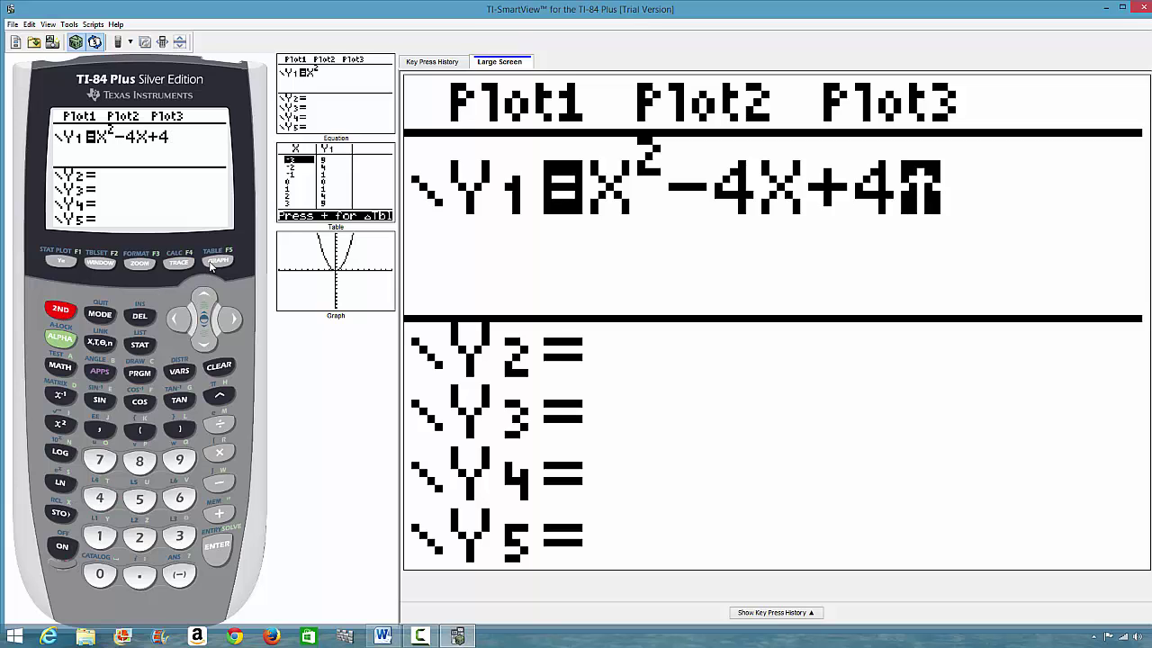
left_click(211, 262)
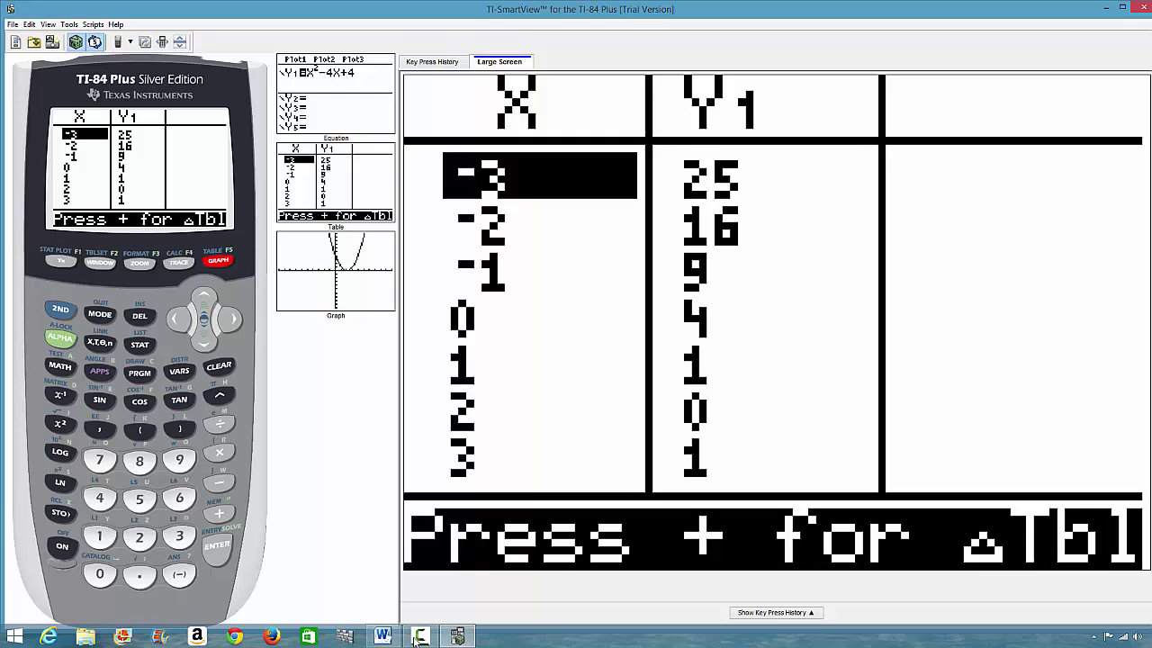
left_click(383, 636)
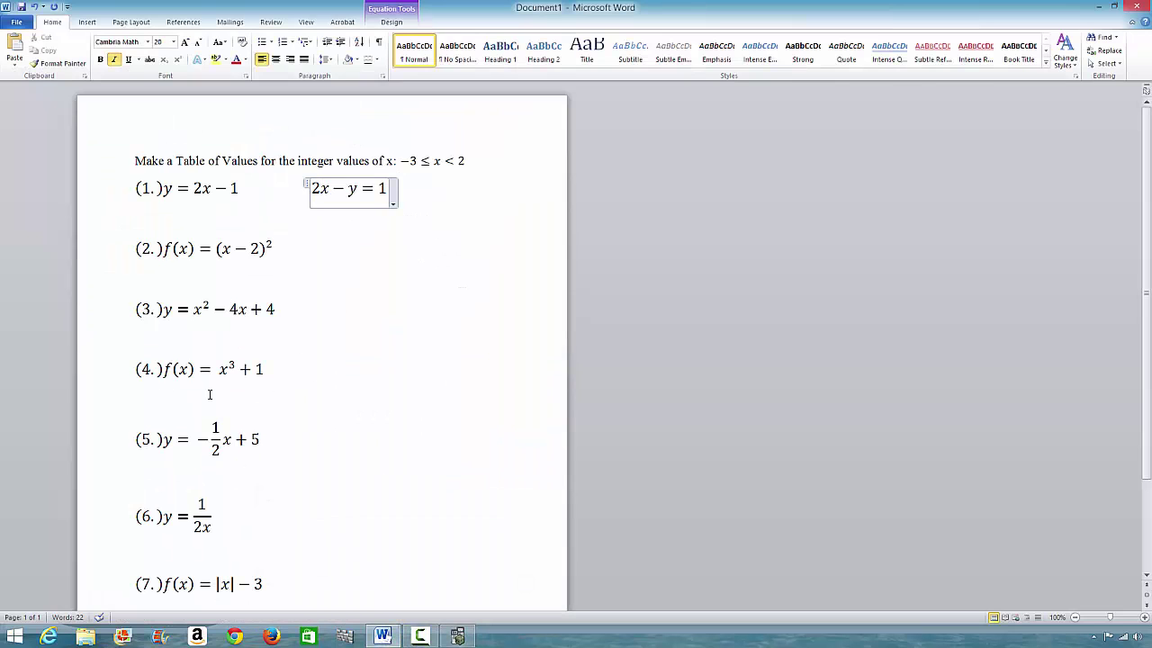
left_click(382, 636)
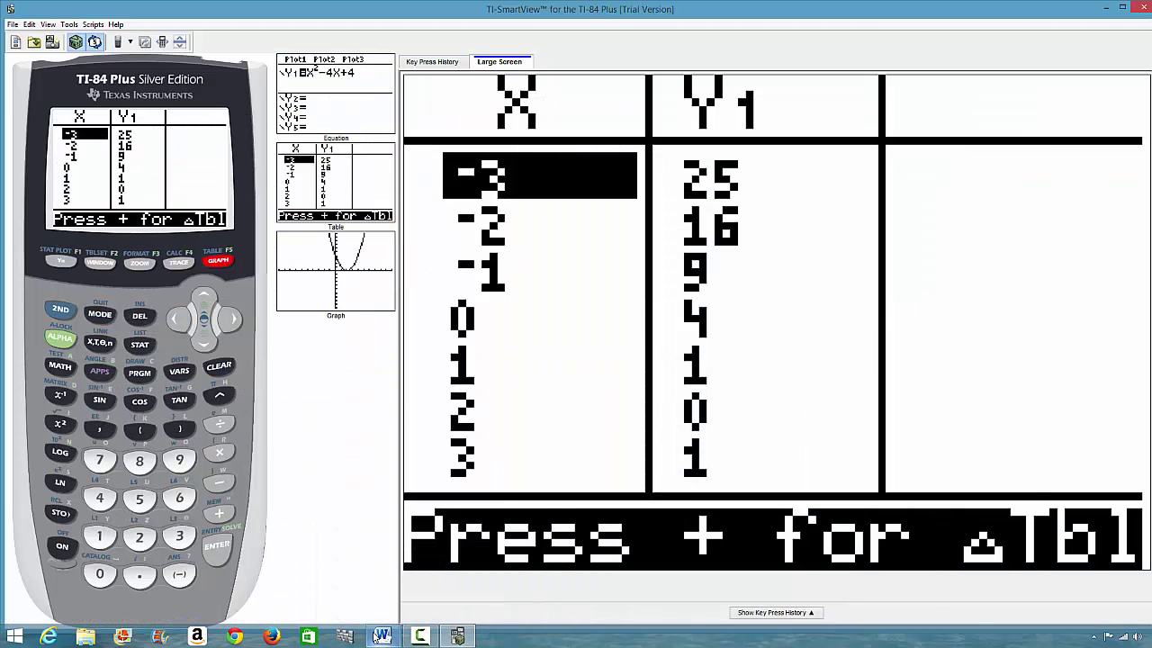
- Replace the Y1 equation with X^3+1, moving out of the exponent before adding the constant
left_click(59, 258)
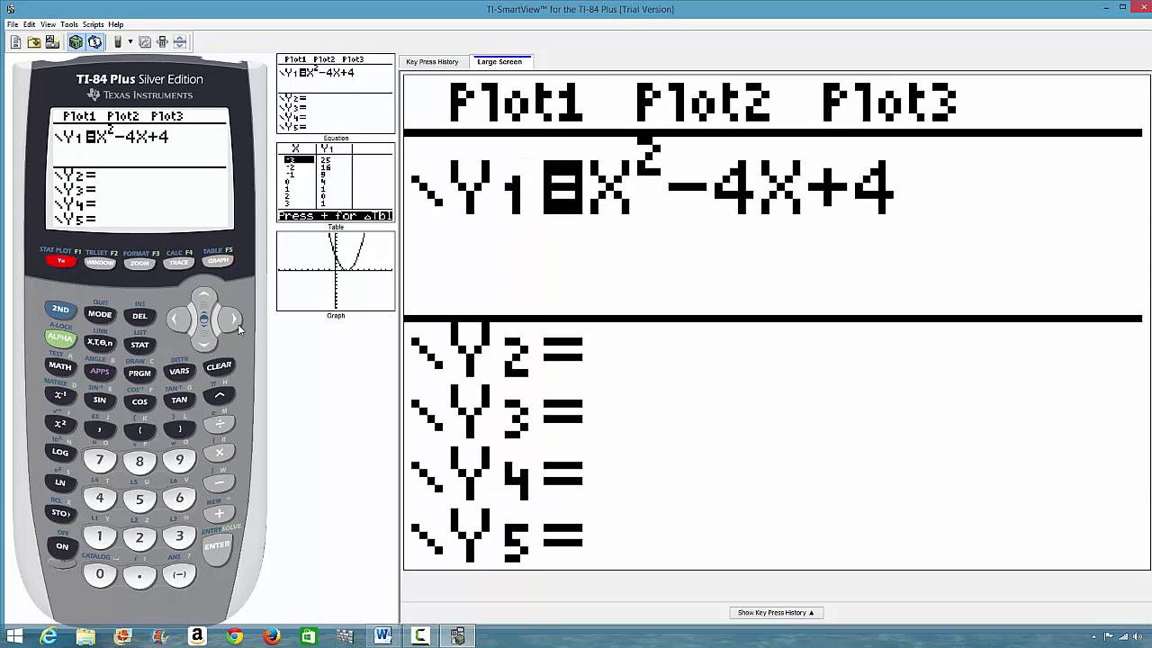
left_click(218, 365)
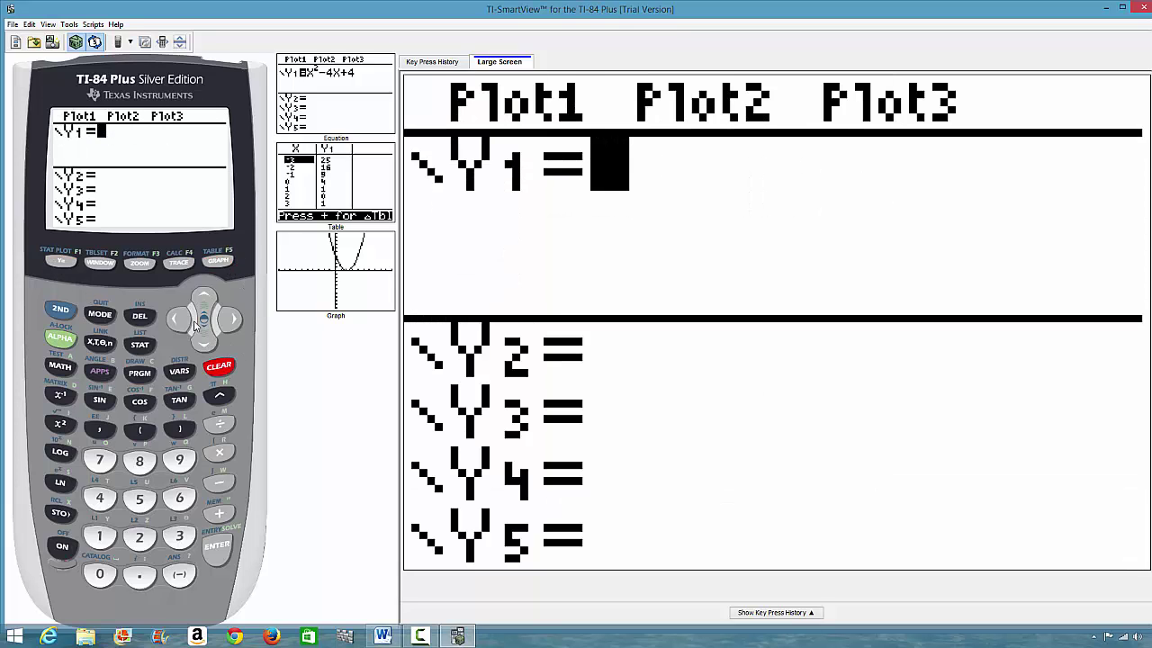
left_click(99, 343)
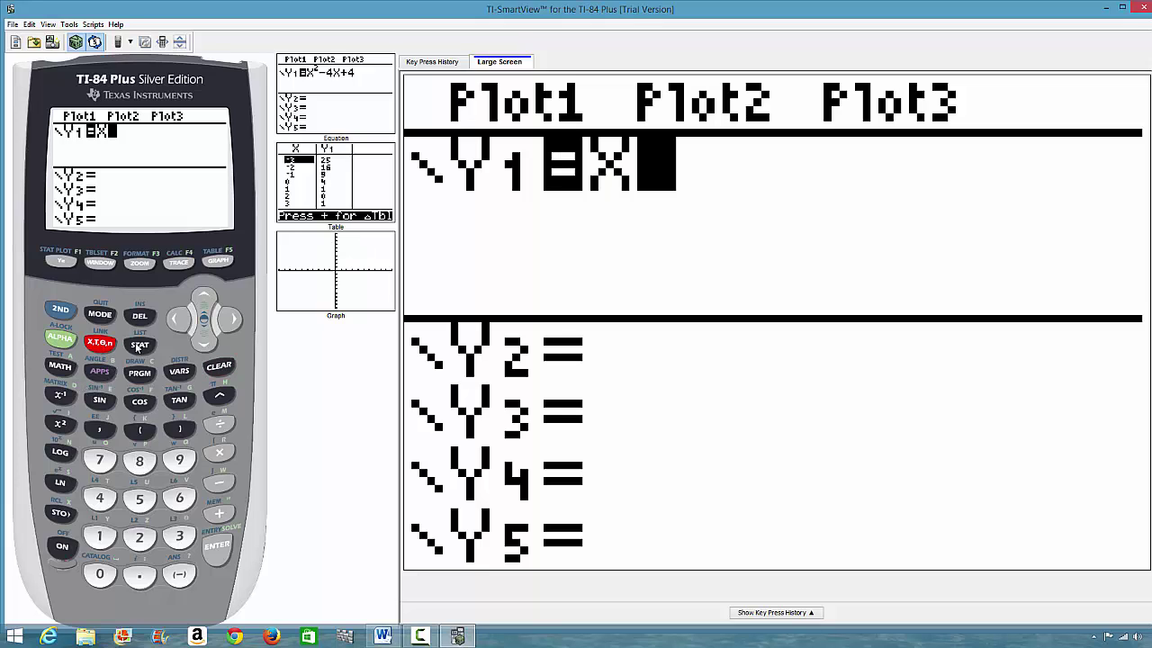
left_click(223, 400)
left_click(179, 536)
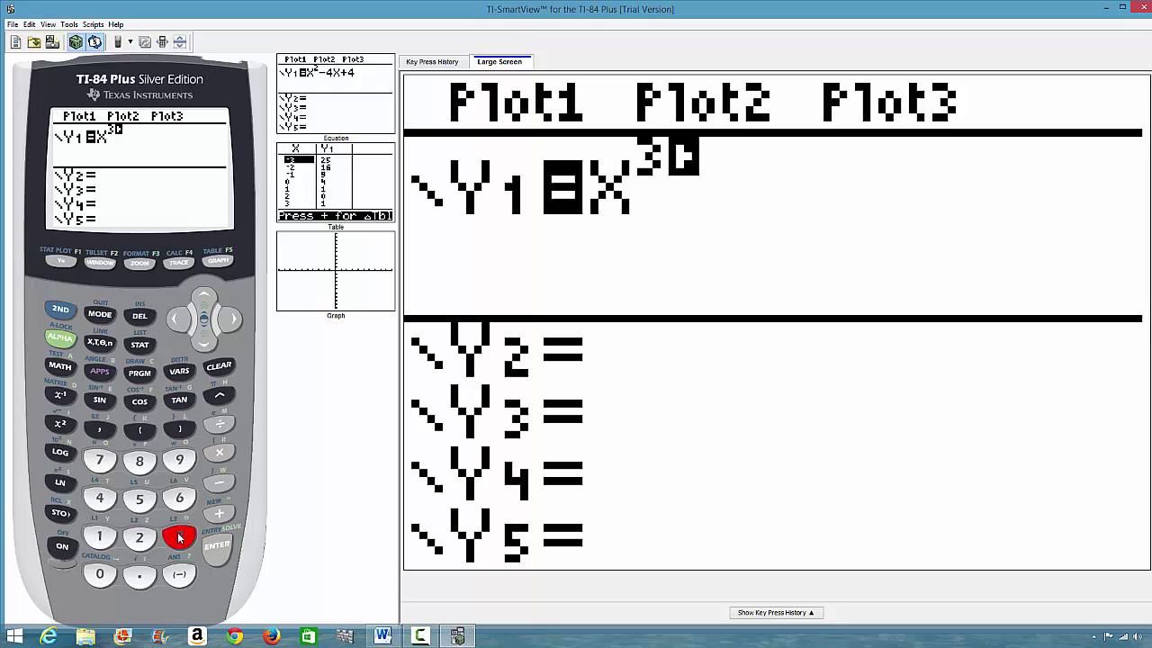
left_click(231, 324)
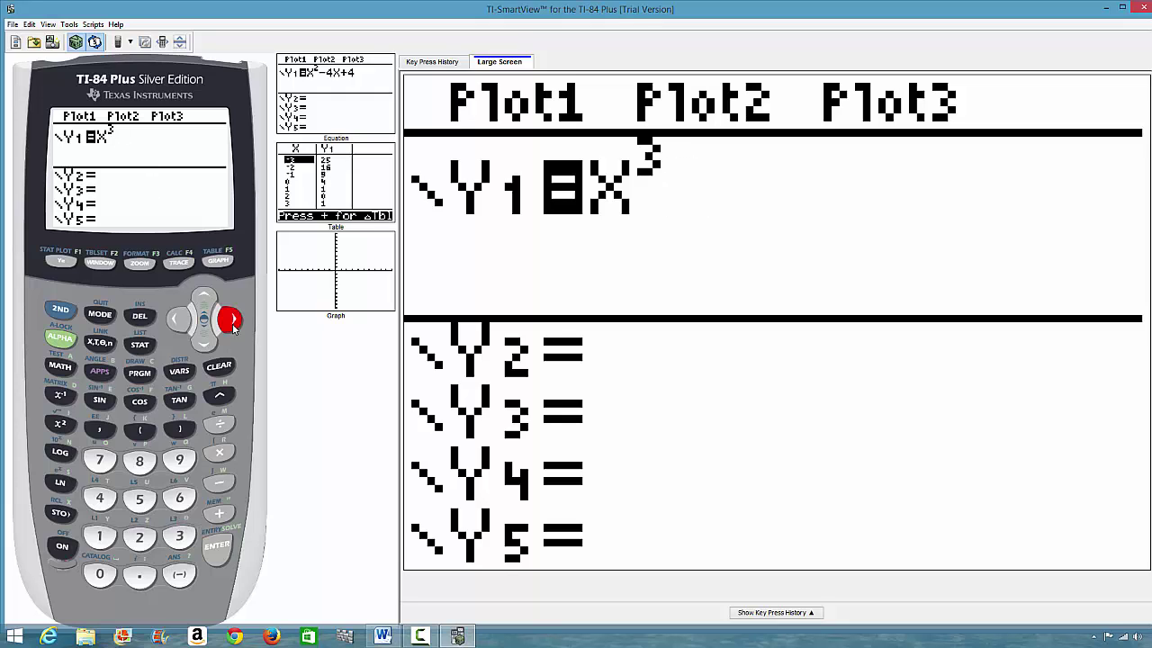
left_click(218, 513)
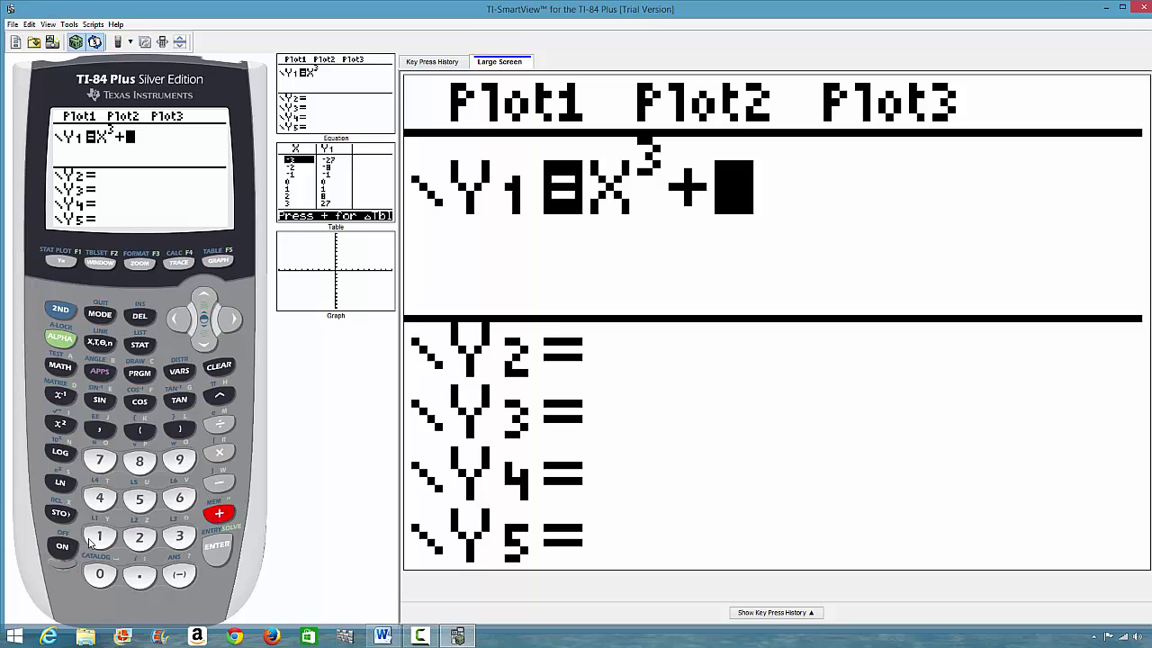
left_click(100, 536)
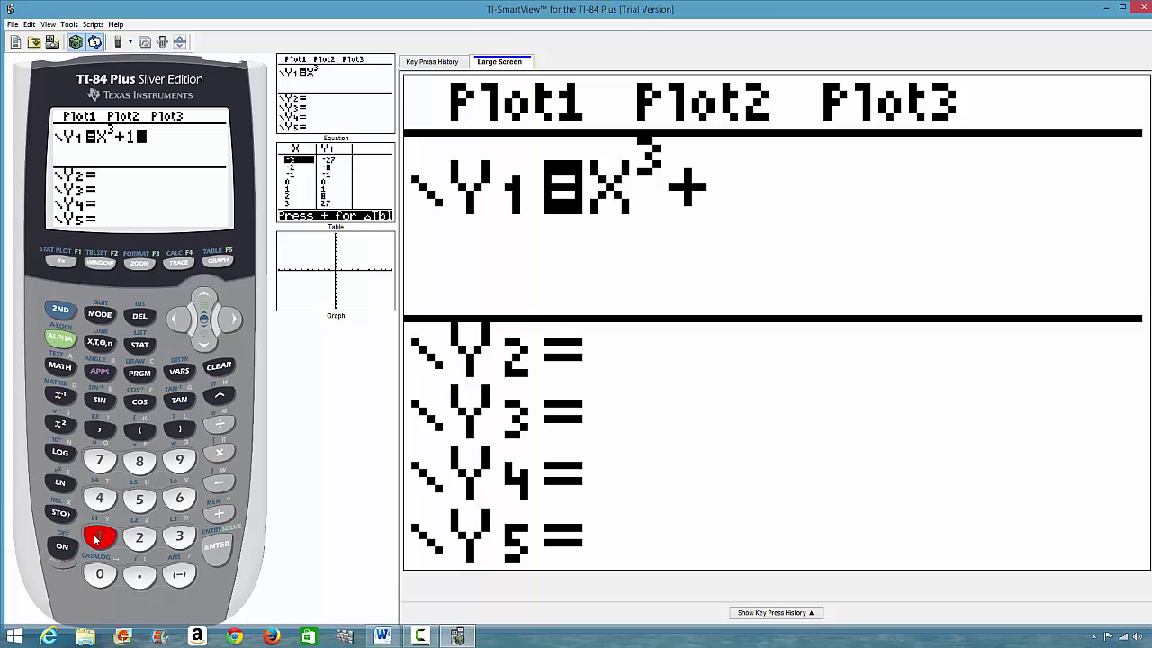
- Display the table of values for X^3+1, check equation 5 in the Word document and return to TI-SmartView
left_click(61, 310)
left_click(217, 260)
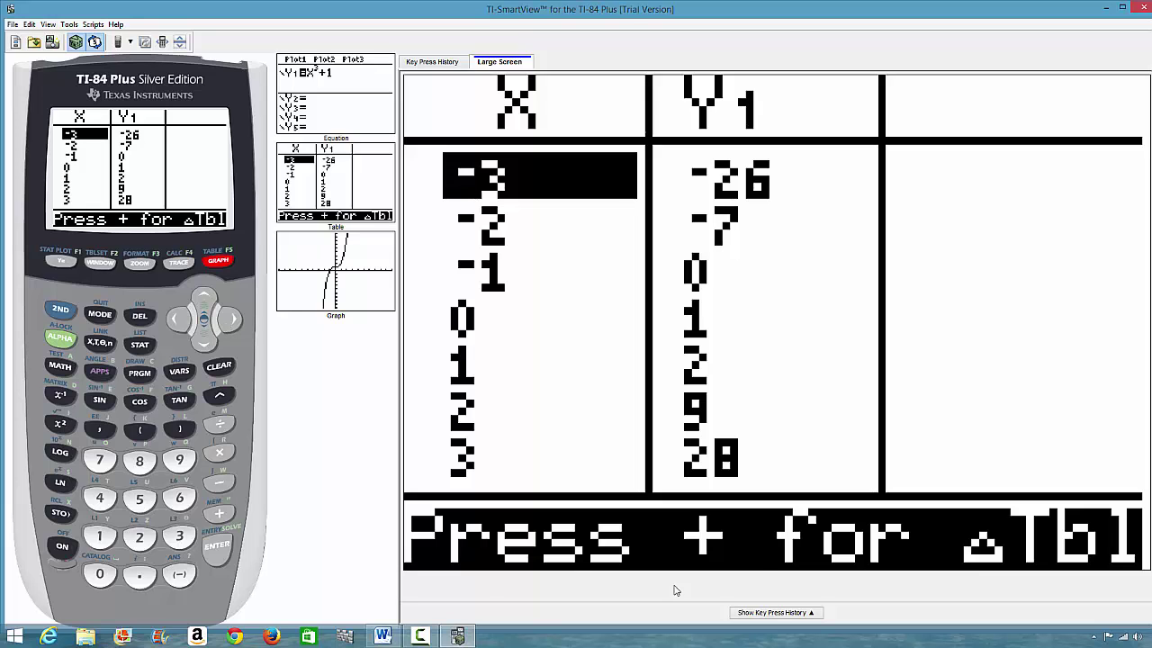
left_click(384, 635)
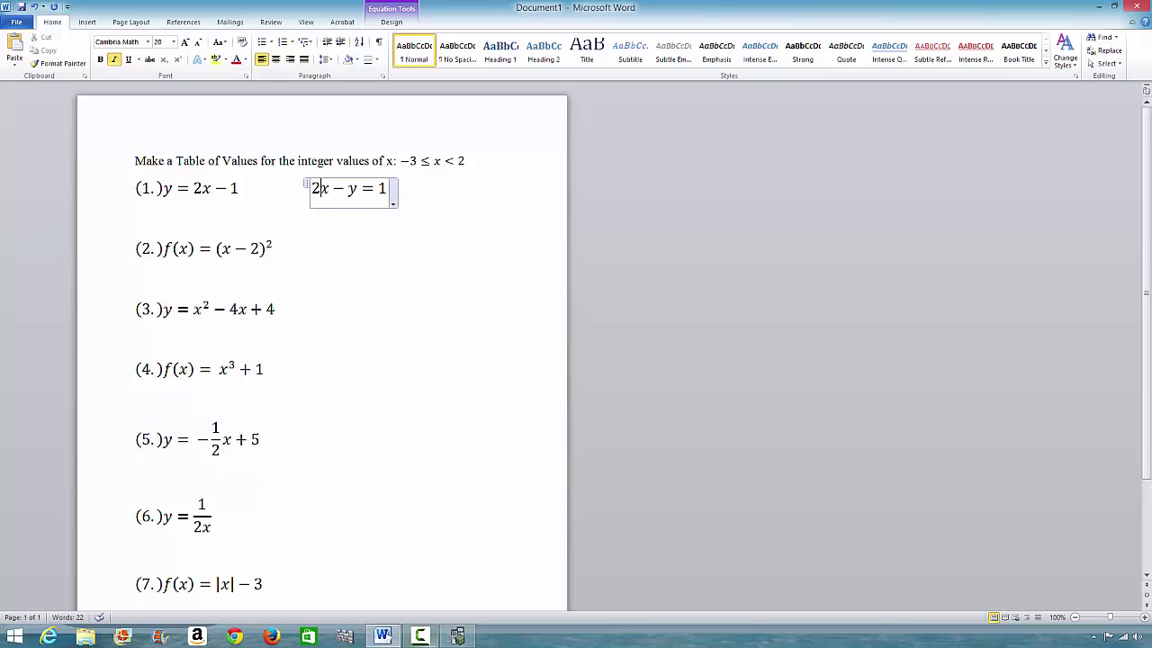
left_click(391, 640)
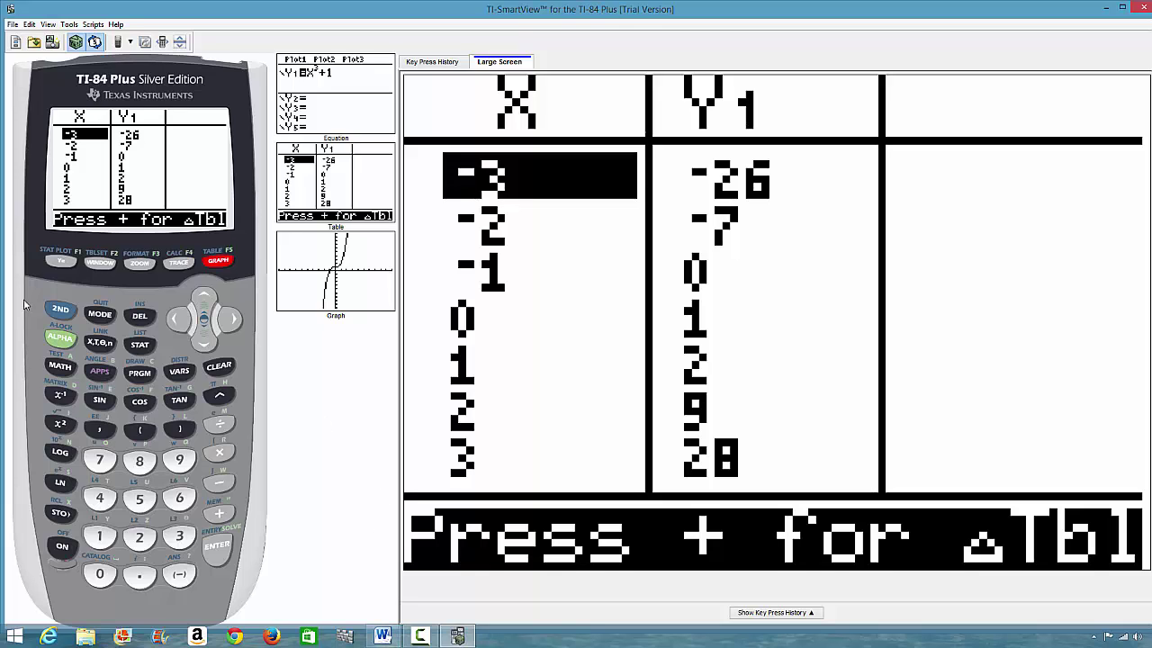
- Clear the X^3+1 equation from Y1, recheck equation 5 in the Word document and return to TI-SmartView
left_click(60, 261)
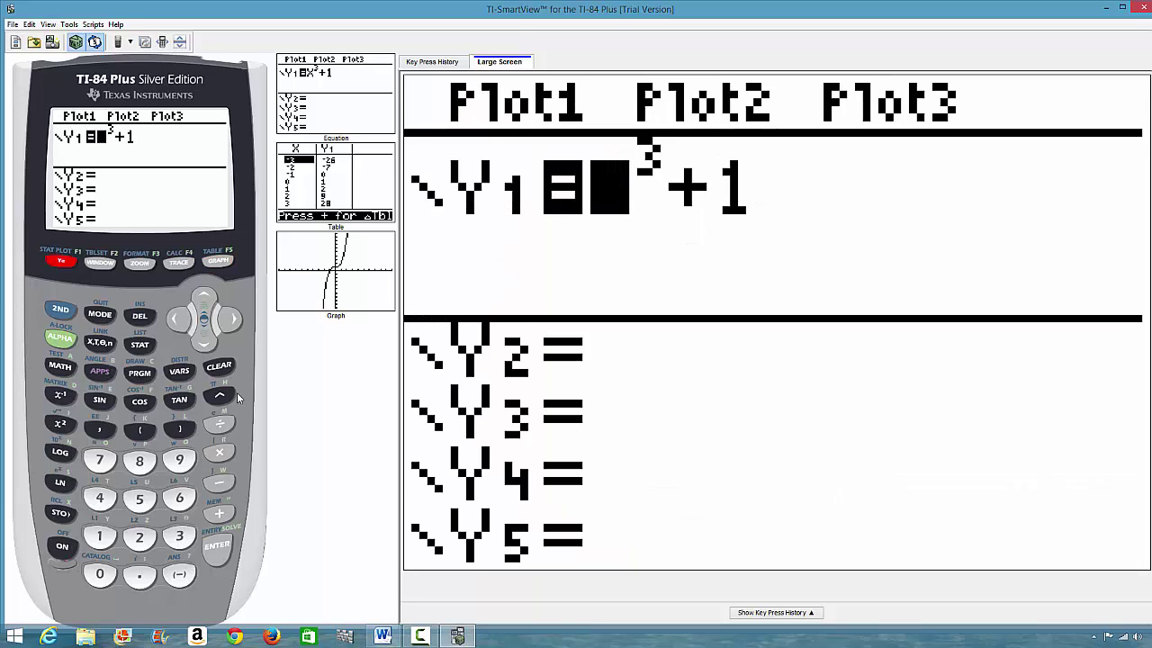
left_click(218, 365)
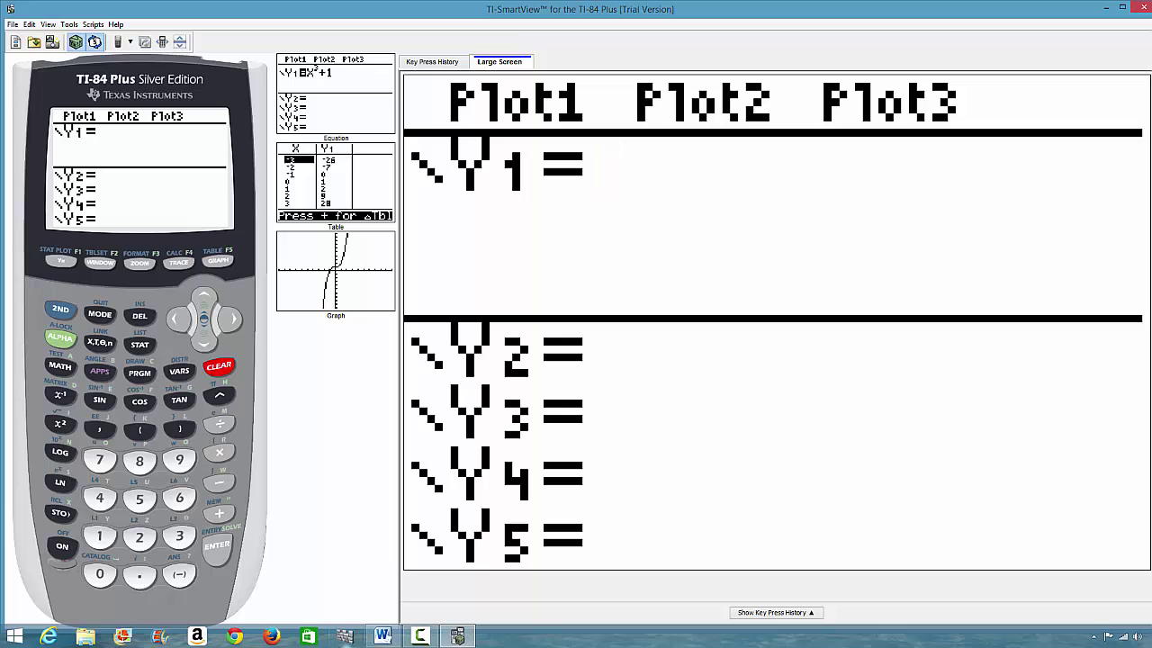
left_click(382, 637)
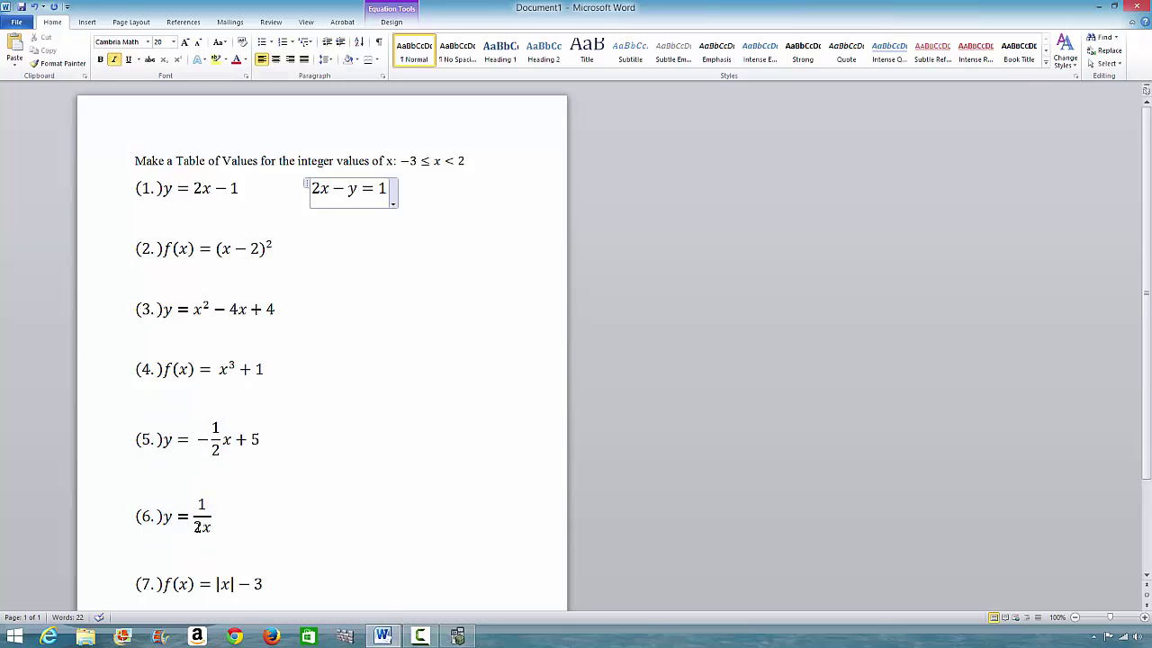
left_click(384, 635)
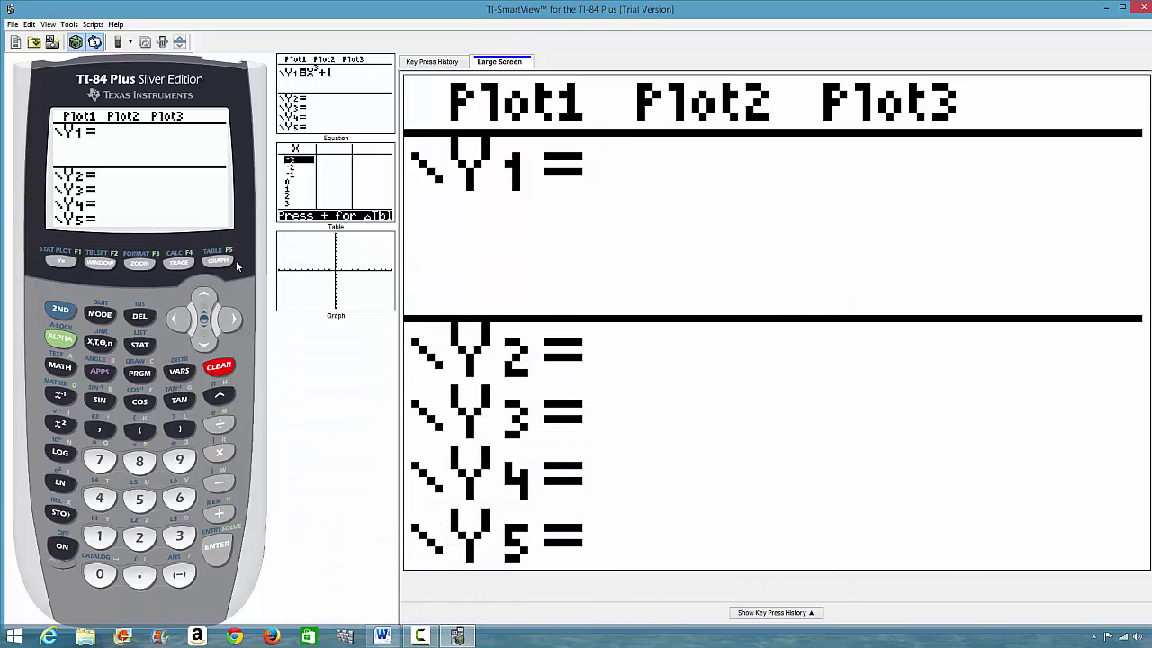
- Enter (-1/2)X+5 as Y1 with the negative fraction in parentheses, rechecking equation 5 in the Word document before adding the constant
left_click(142, 432)
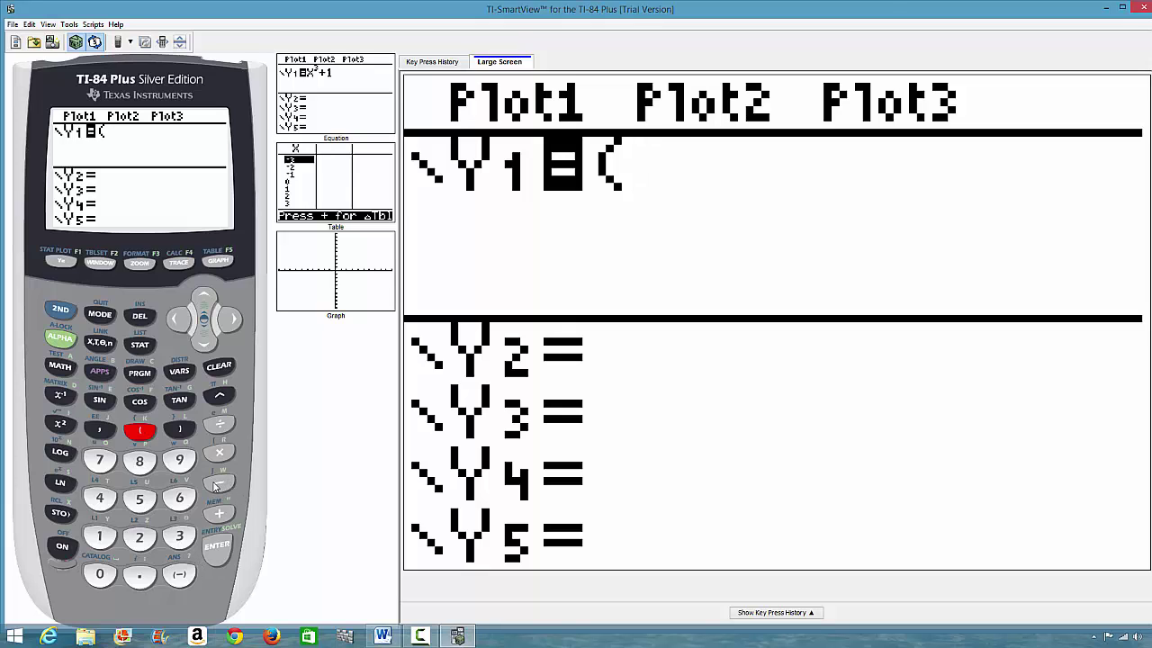
left_click(180, 574)
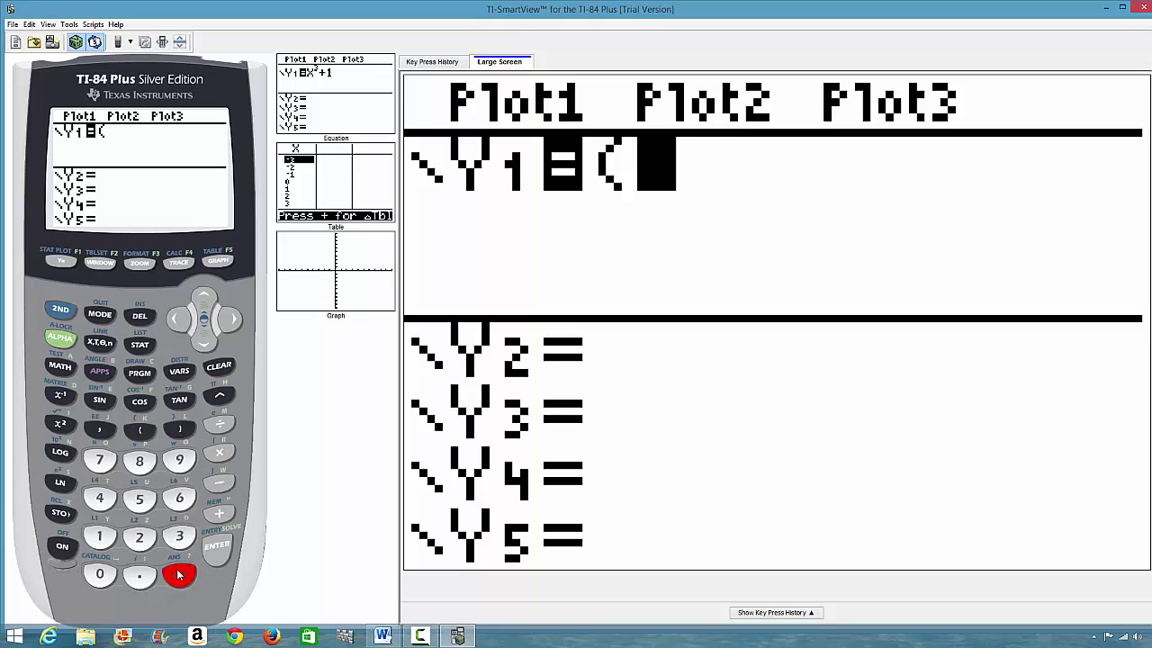
left_click(101, 537)
key("slash")
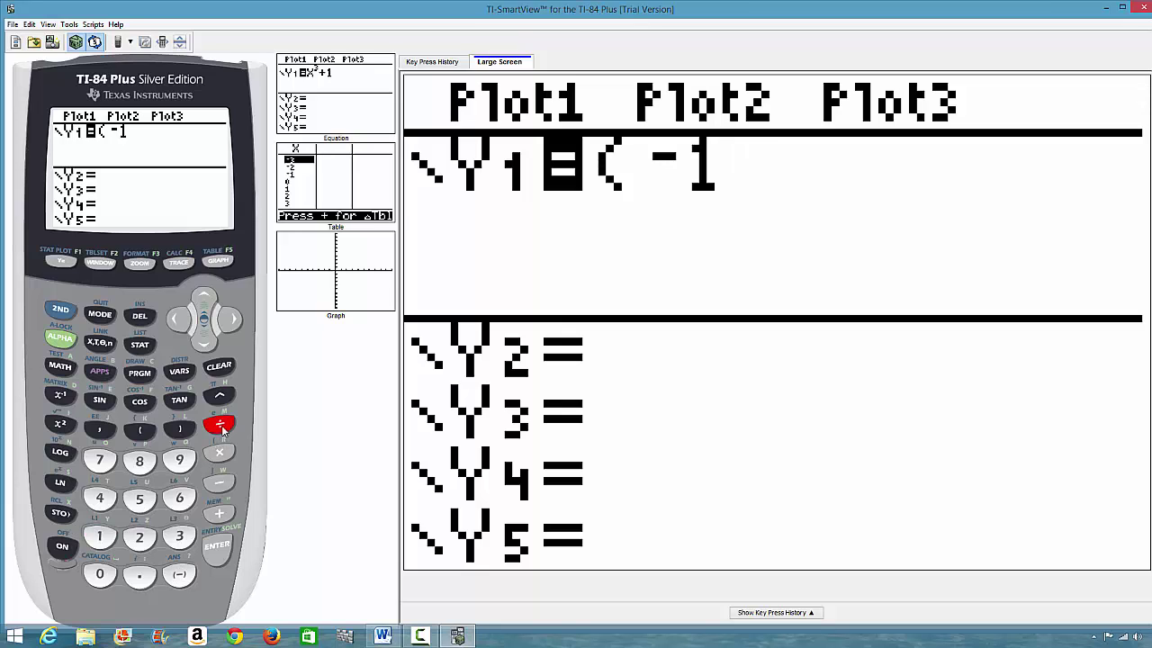
left_click(140, 545)
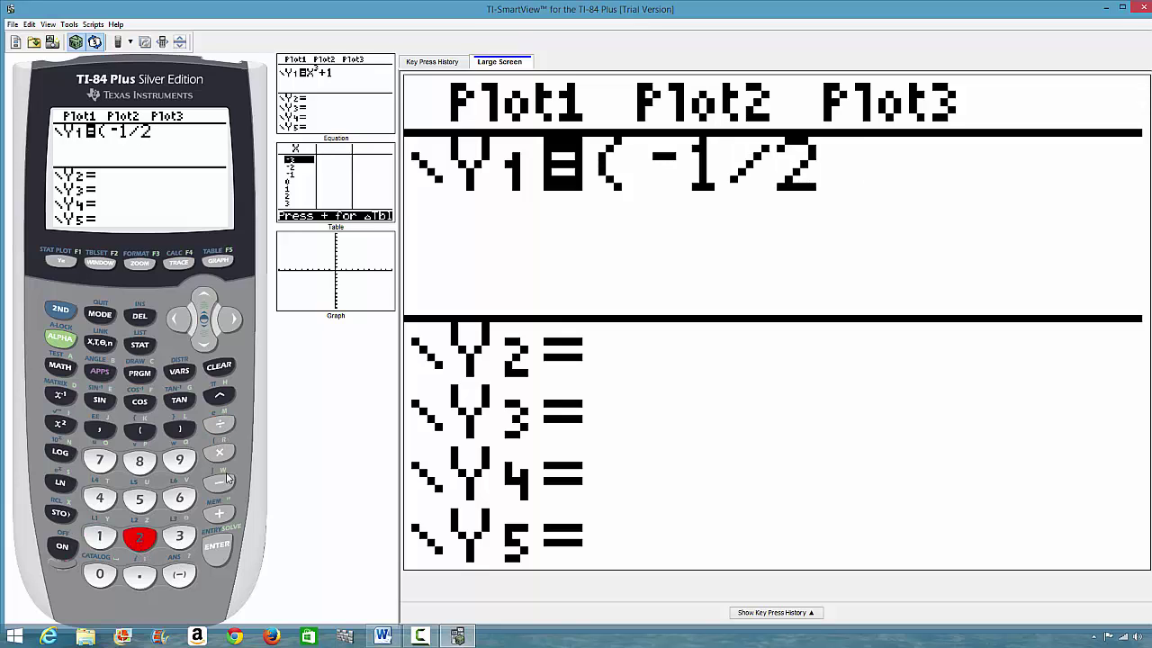
left_click(180, 430)
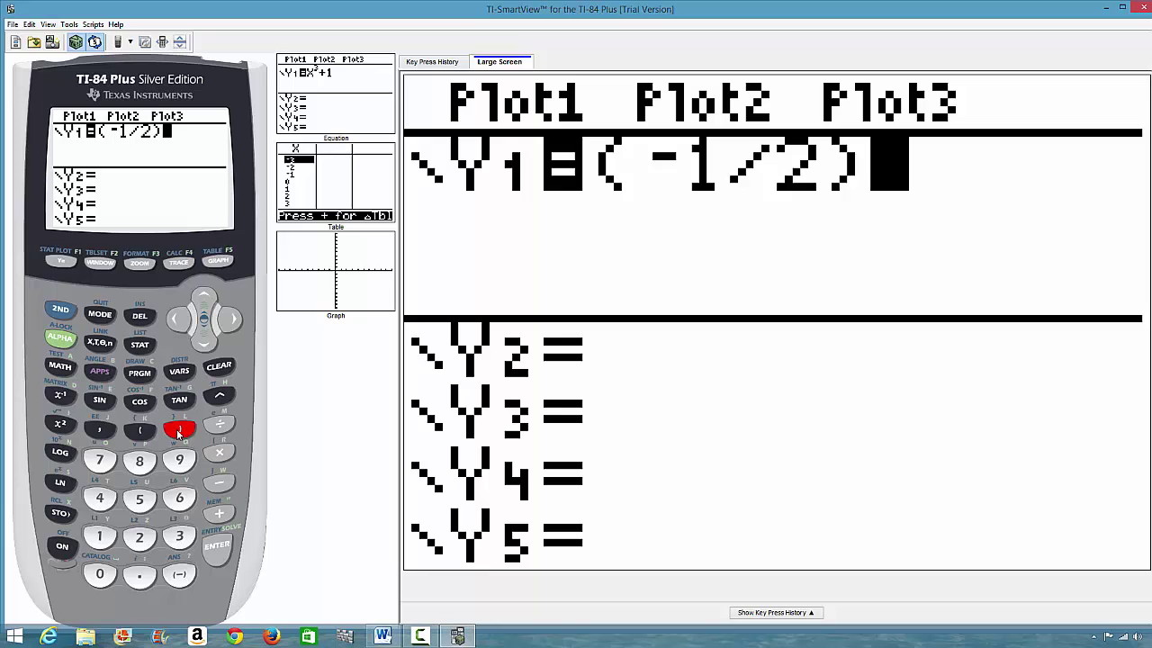
left_click(100, 343)
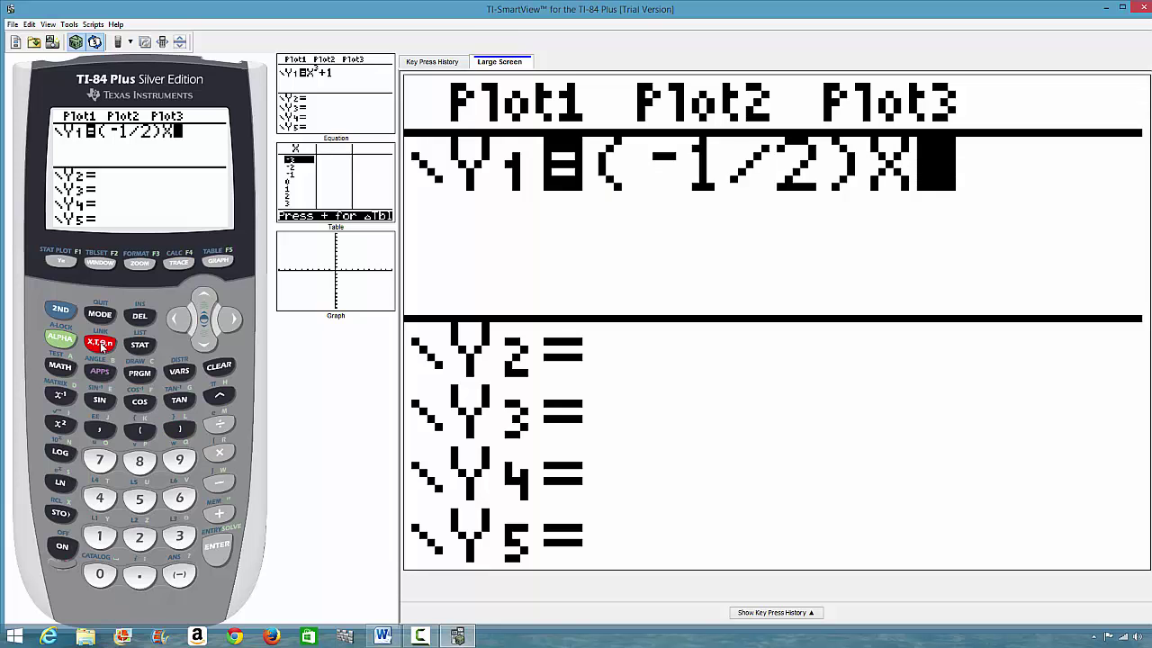
left_click(383, 636)
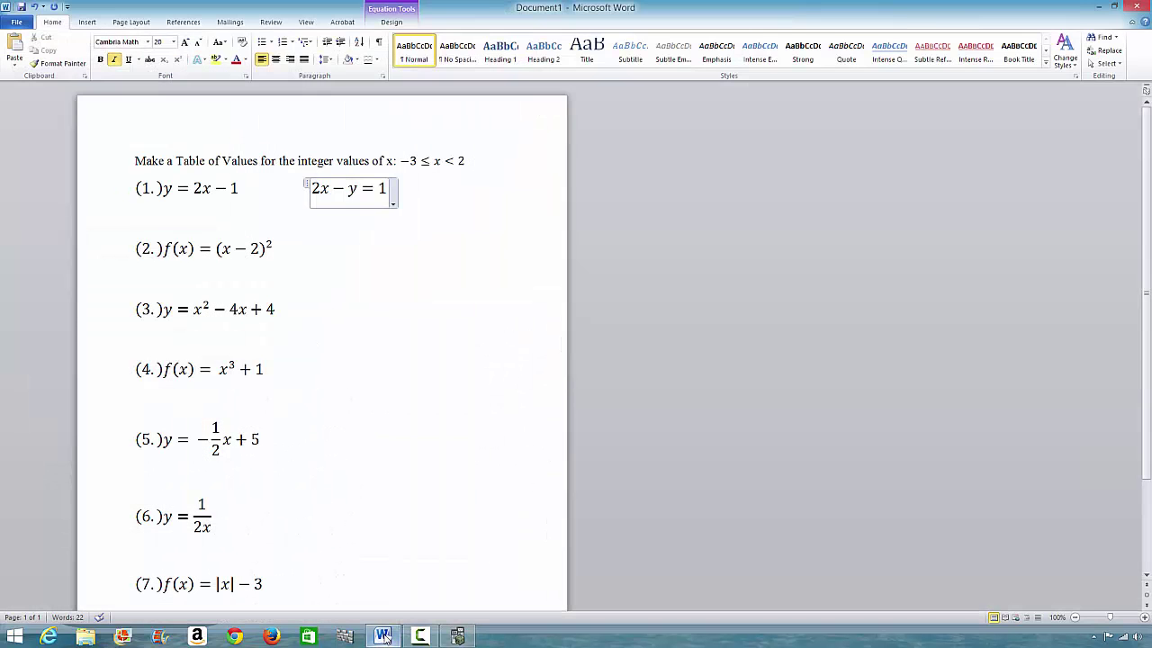
left_click(384, 636)
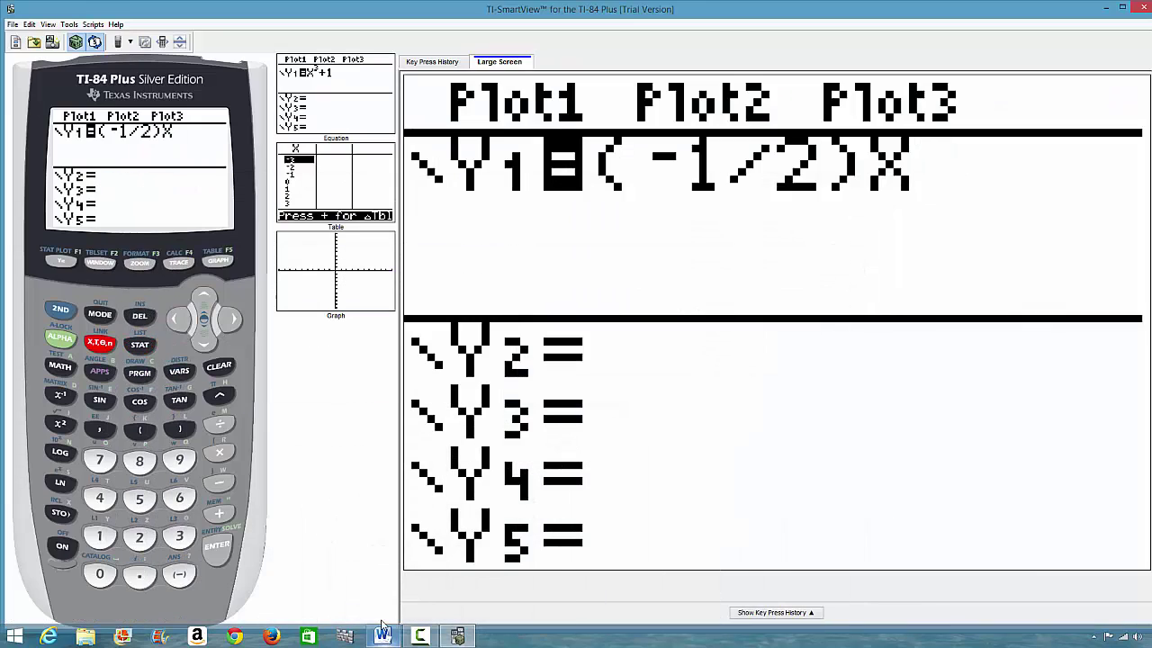
left_click(221, 514)
left_click(137, 500)
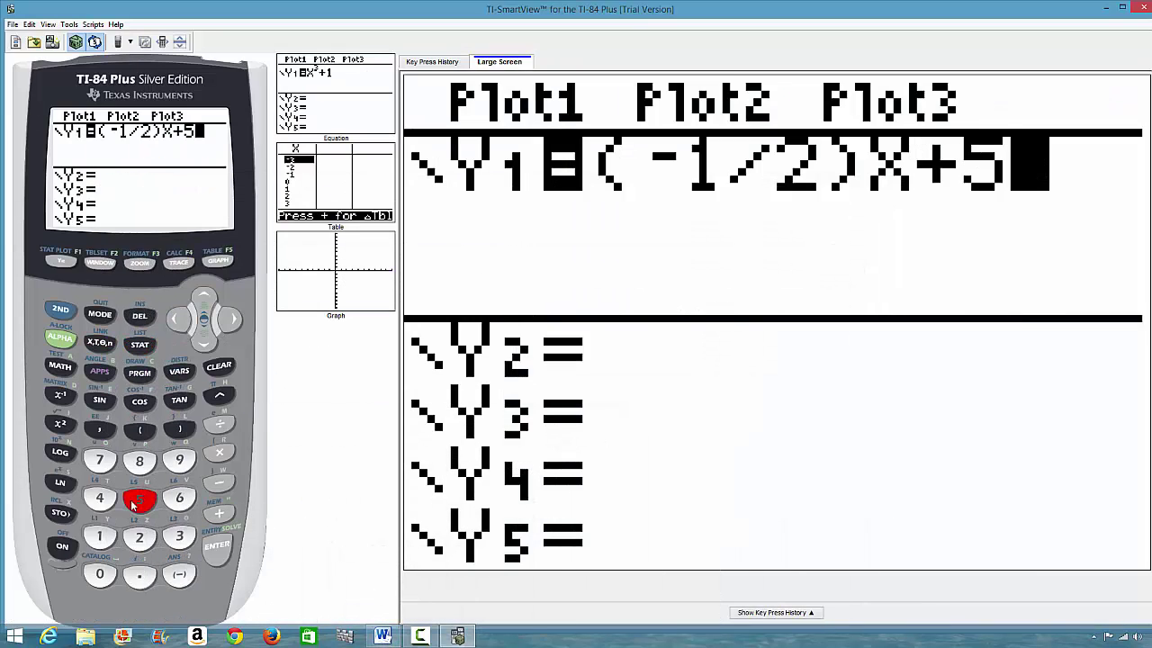
- Display the table of values for (-1/2)X+5, then return to the equation editor and clear Y1
left_click(61, 309)
left_click(214, 262)
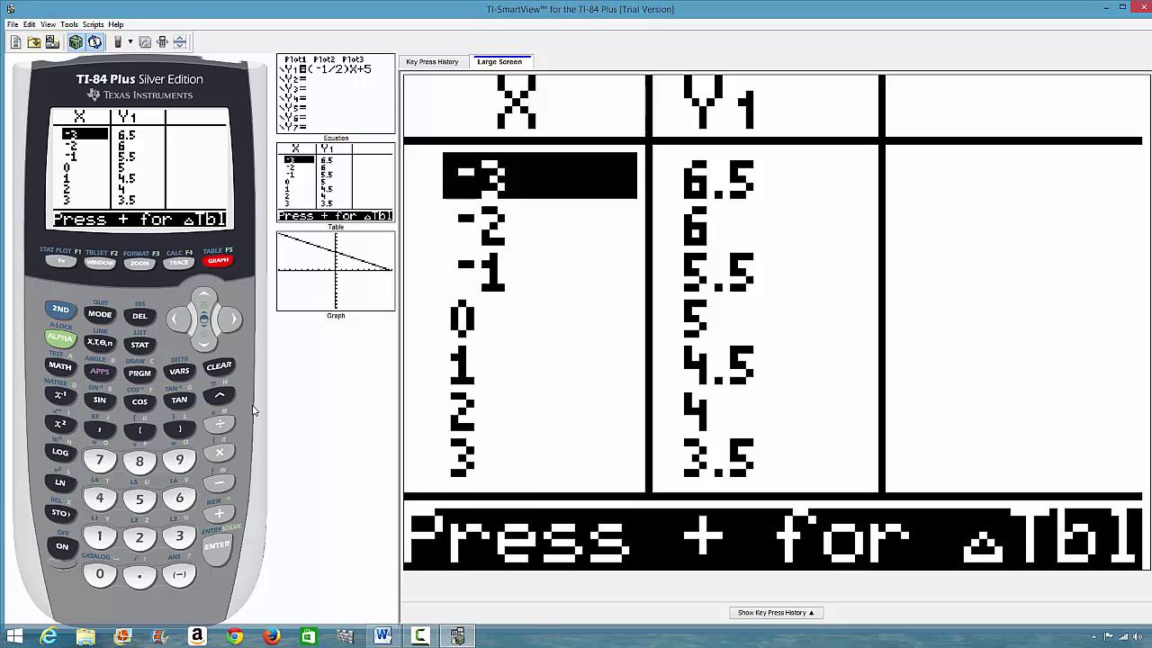
left_click(59, 262)
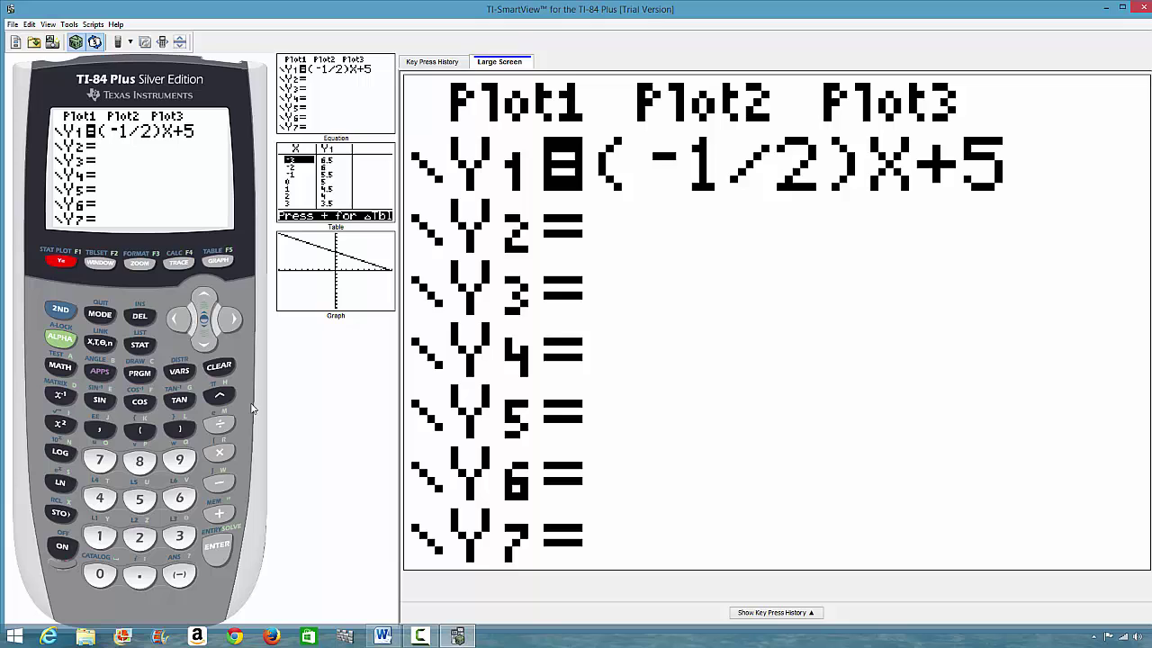
left_click(219, 366)
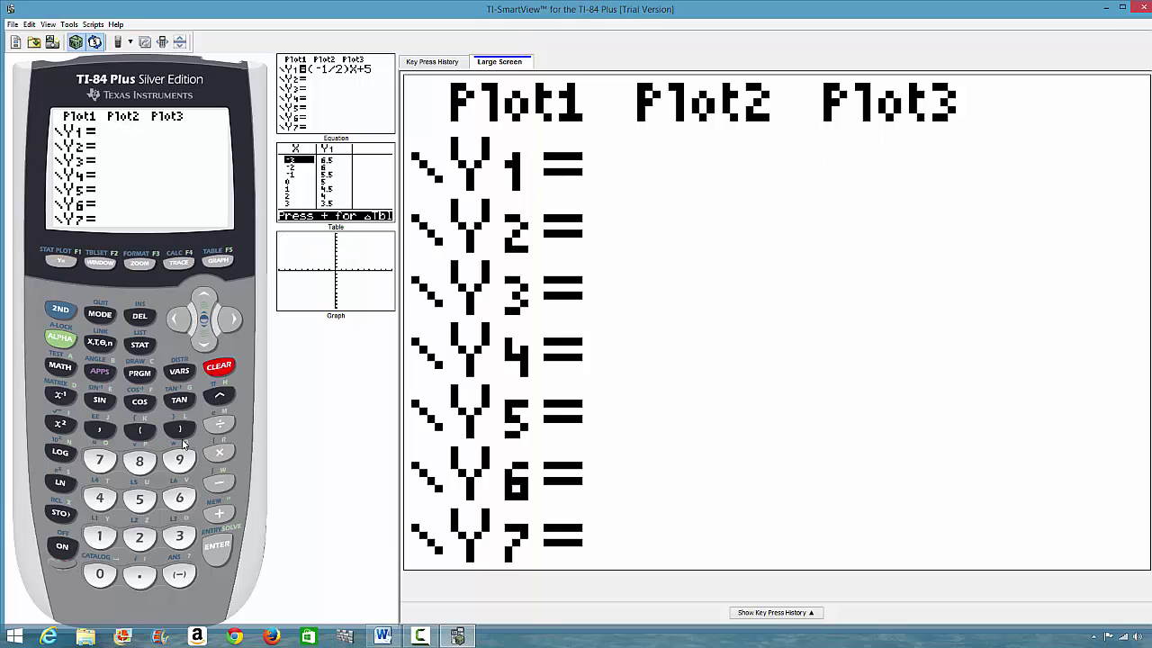
- Enter (-1/2)*X+5 as Y1, with the negative fraction in parentheses and an explicit multiplication sign before X
left_click(143, 434)
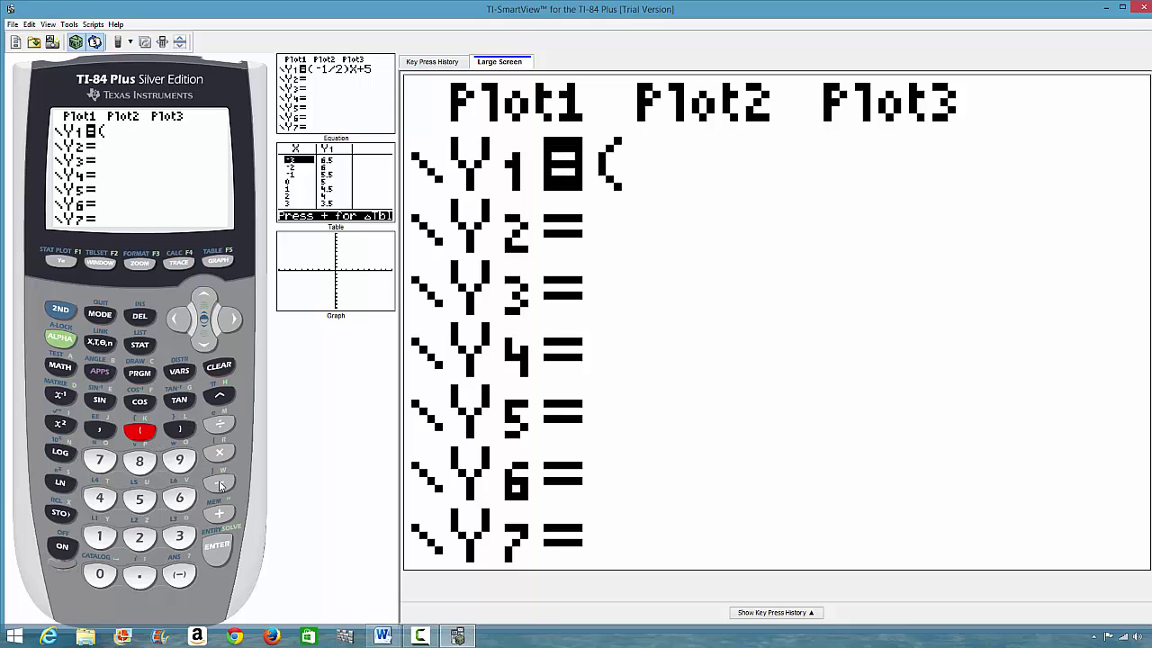
left_click(179, 578)
left_click(100, 537)
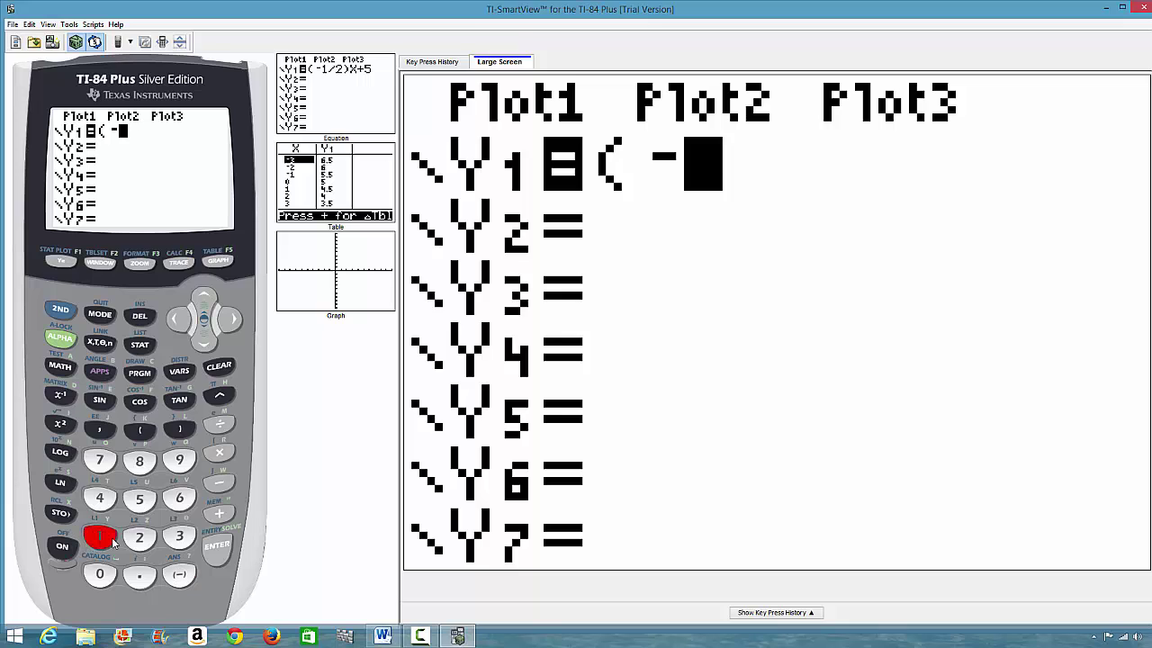
left_click(218, 424)
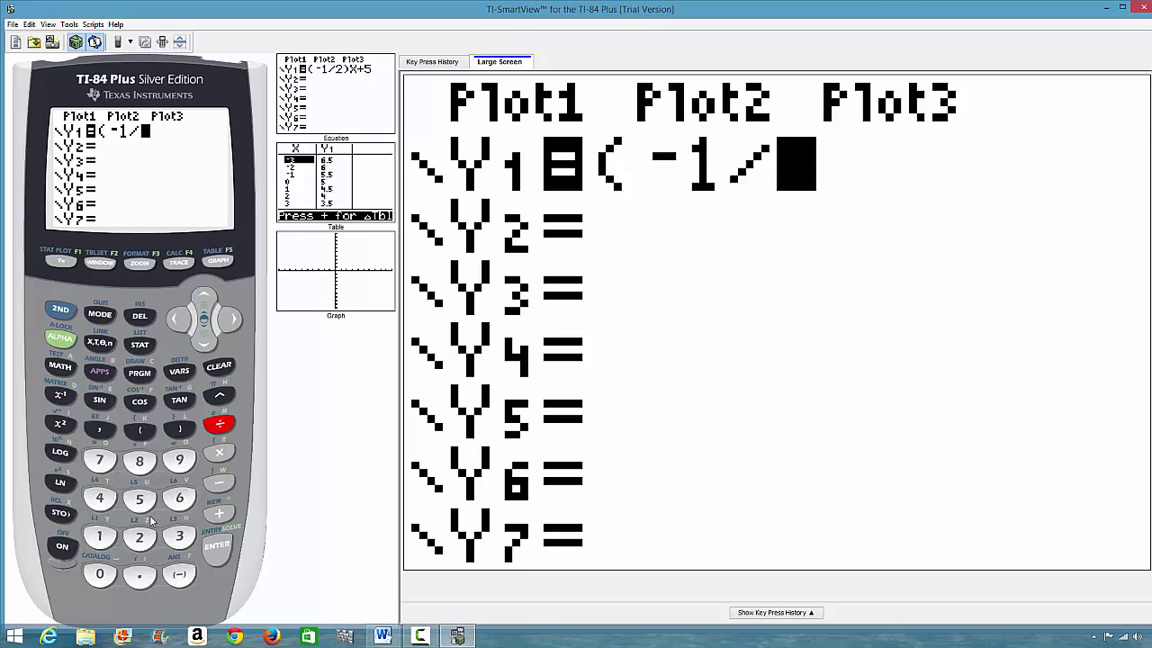
left_click(140, 537)
left_click(180, 431)
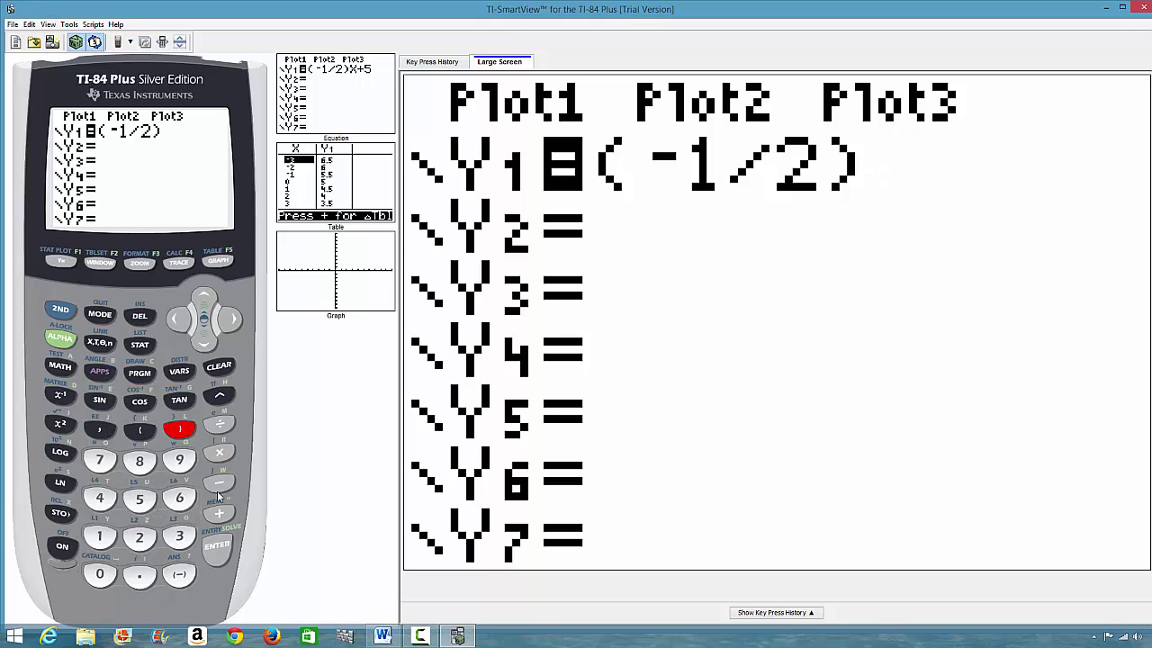
left_click(220, 453)
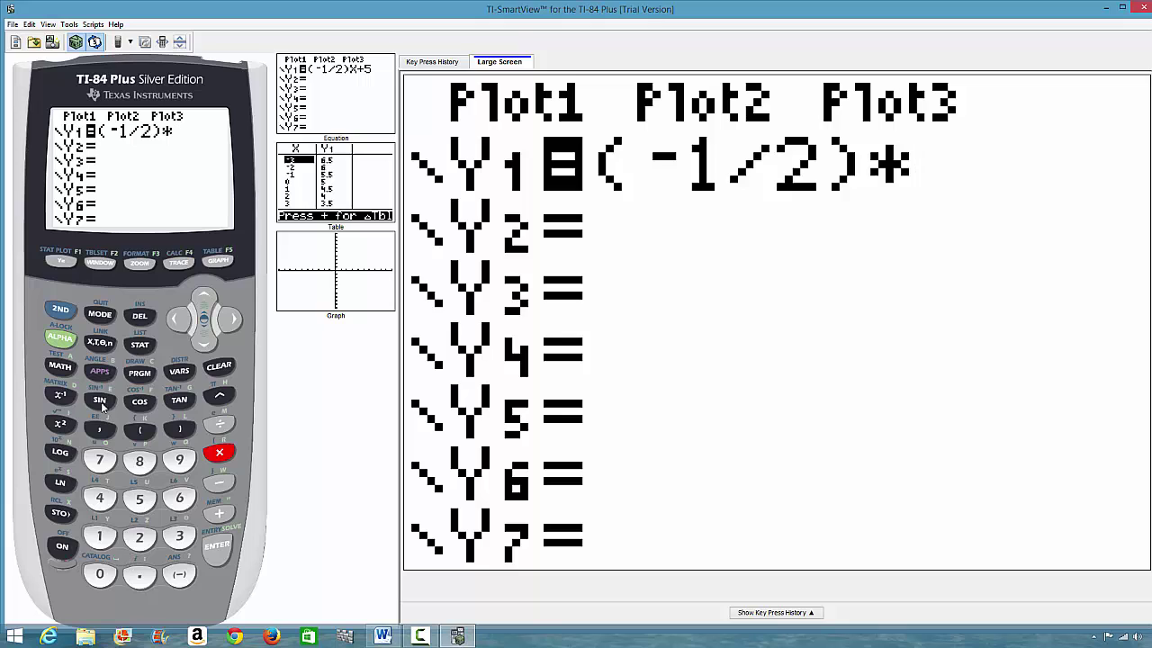
left_click(100, 343)
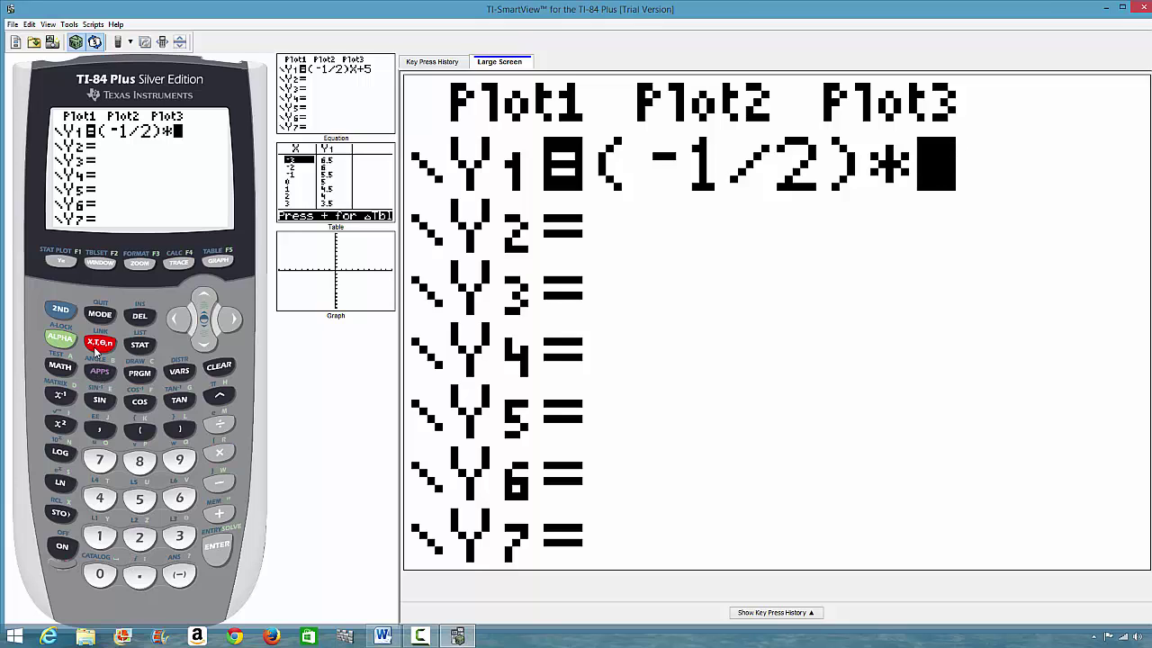
left_click(217, 514)
left_click(141, 501)
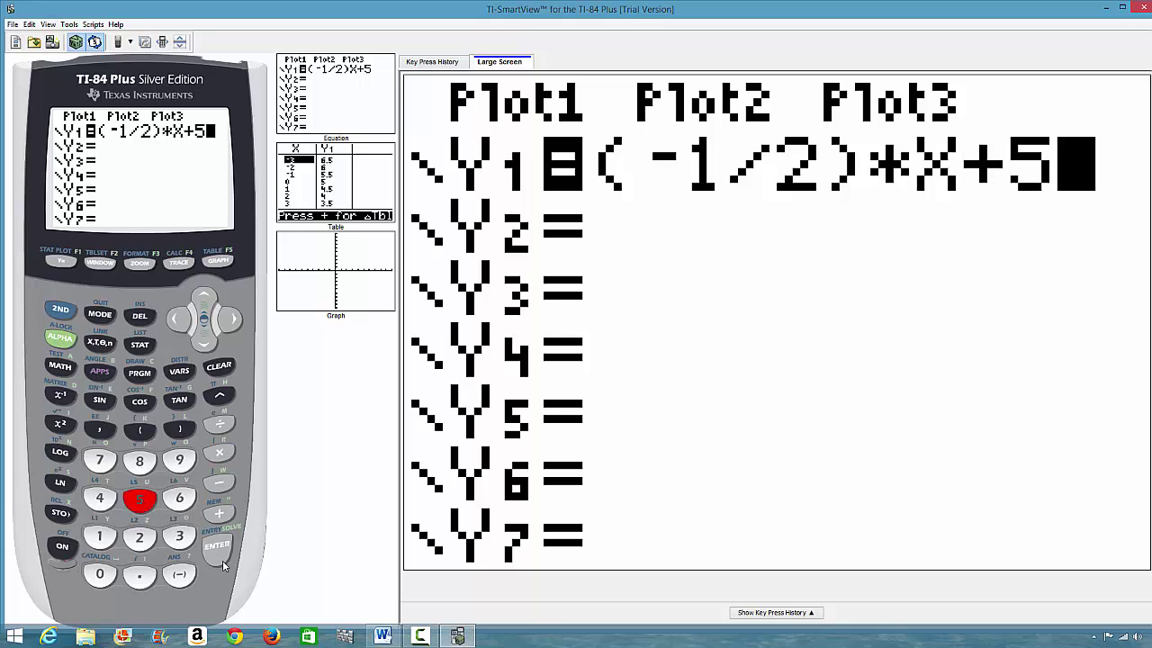
- Display the table of values for (-1/2)*X+5, check equation 6 in the Word document and return to TI-SmartView
left_click(60, 308)
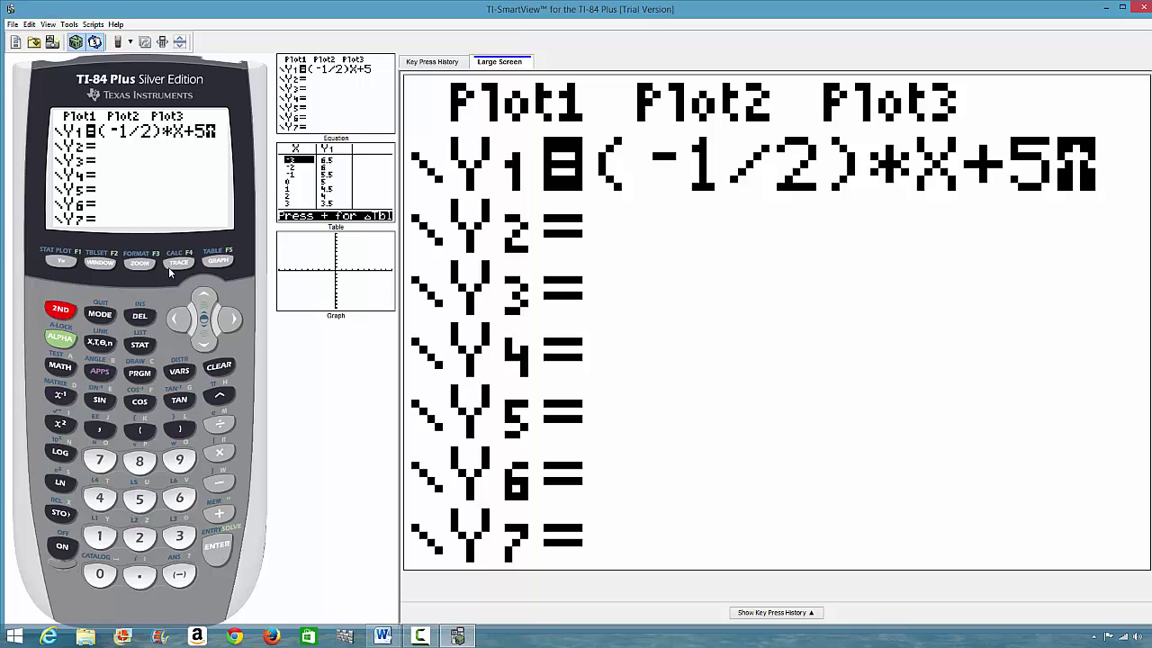
left_click(216, 262)
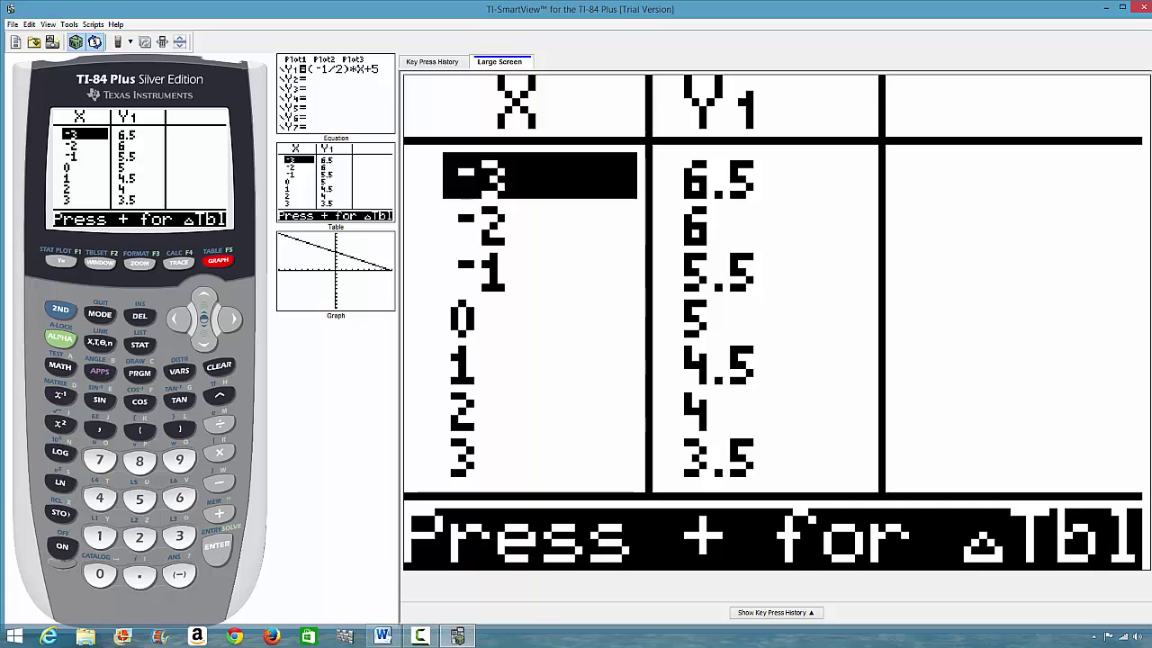
left_click(384, 637)
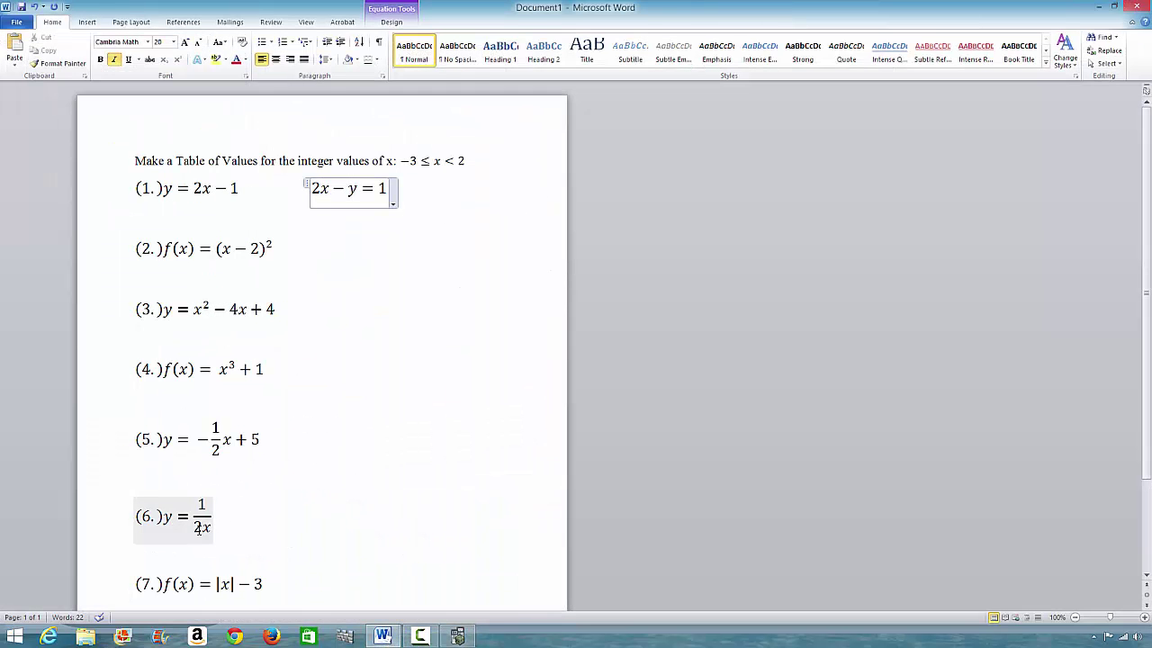
left_click(381, 639)
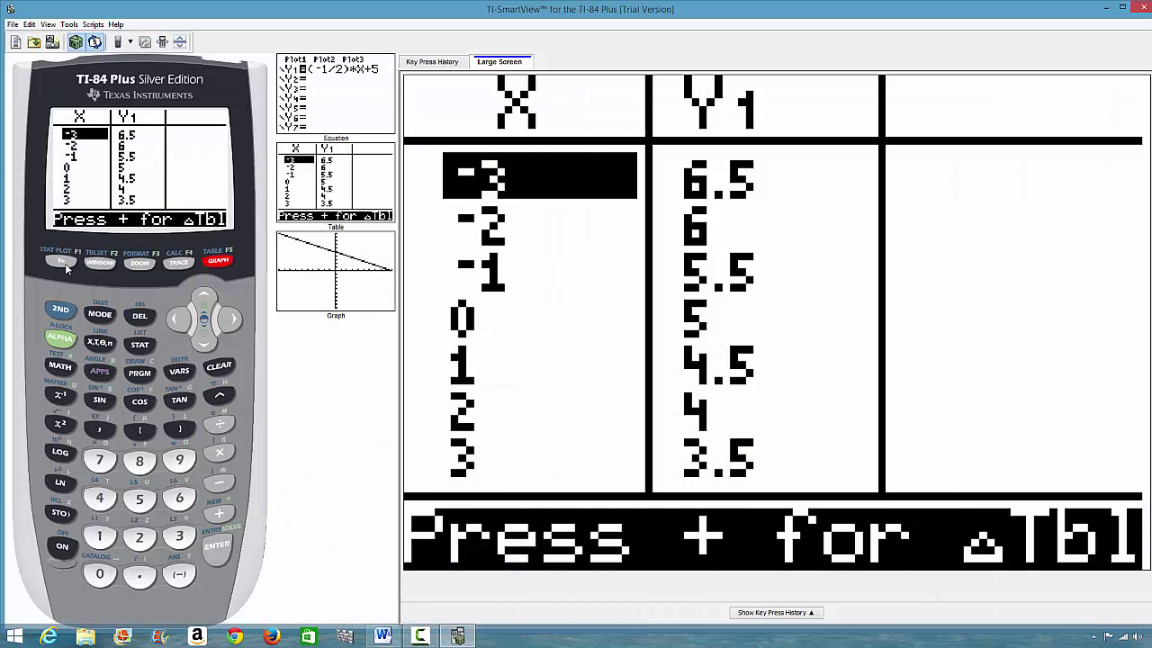
- Replace the Y1 equation with 1/(2X), enclosing the denominator in parentheses, and display its table of values
left_click(63, 263)
left_click(217, 368)
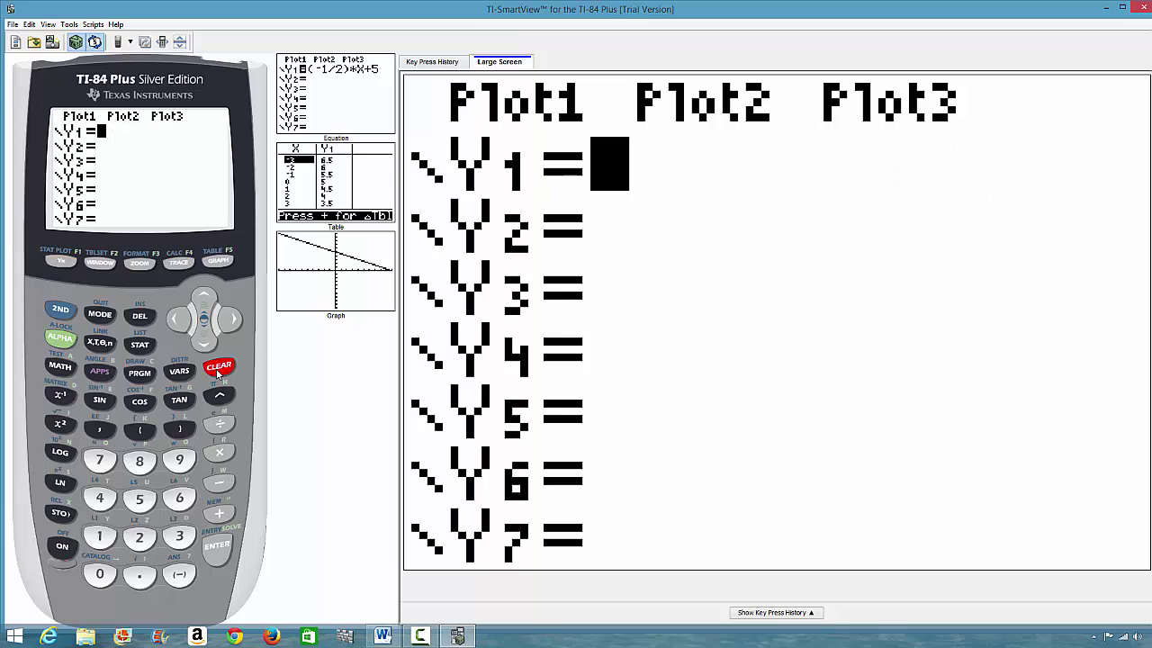
left_click(99, 540)
left_click(219, 425)
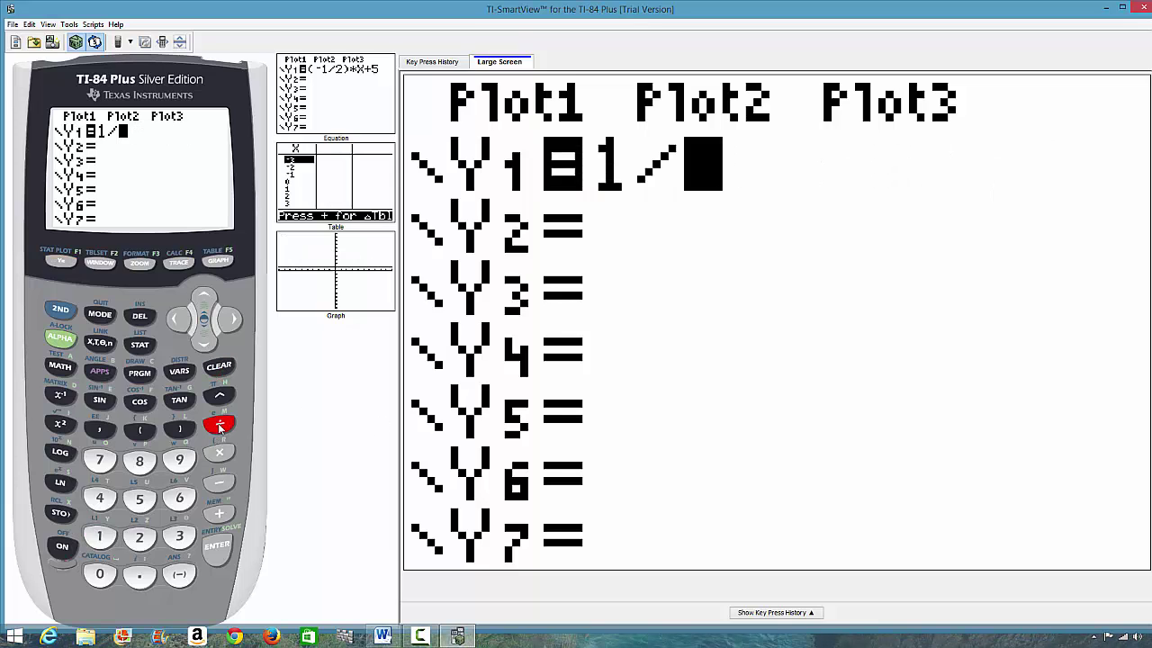
left_click(142, 428)
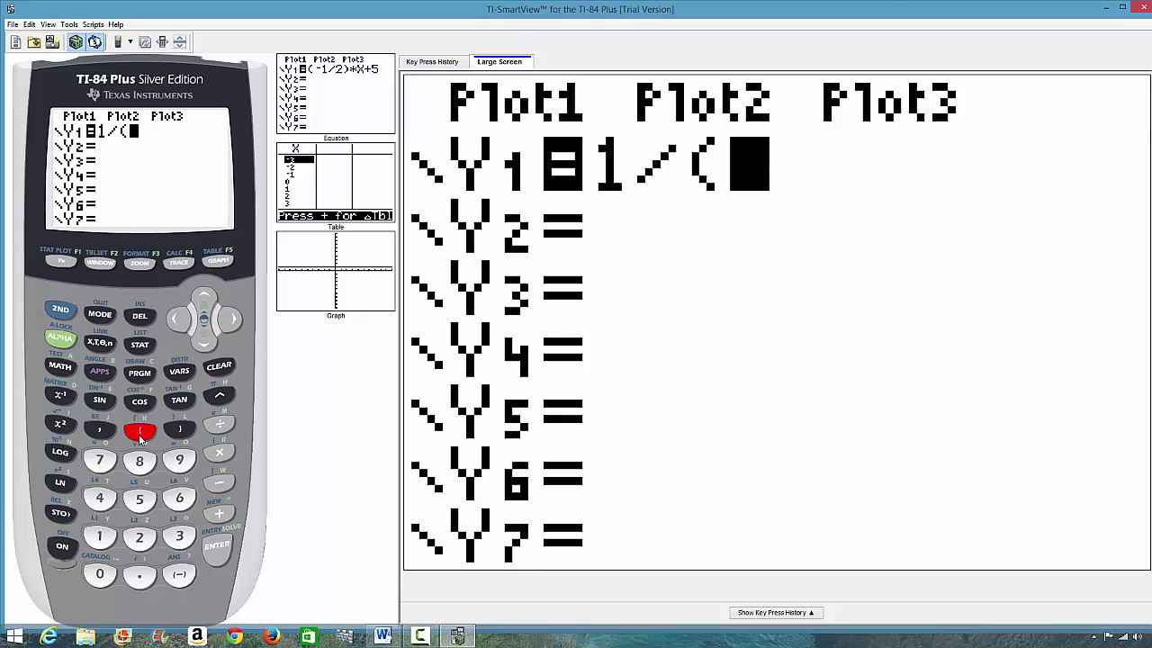
left_click(140, 540)
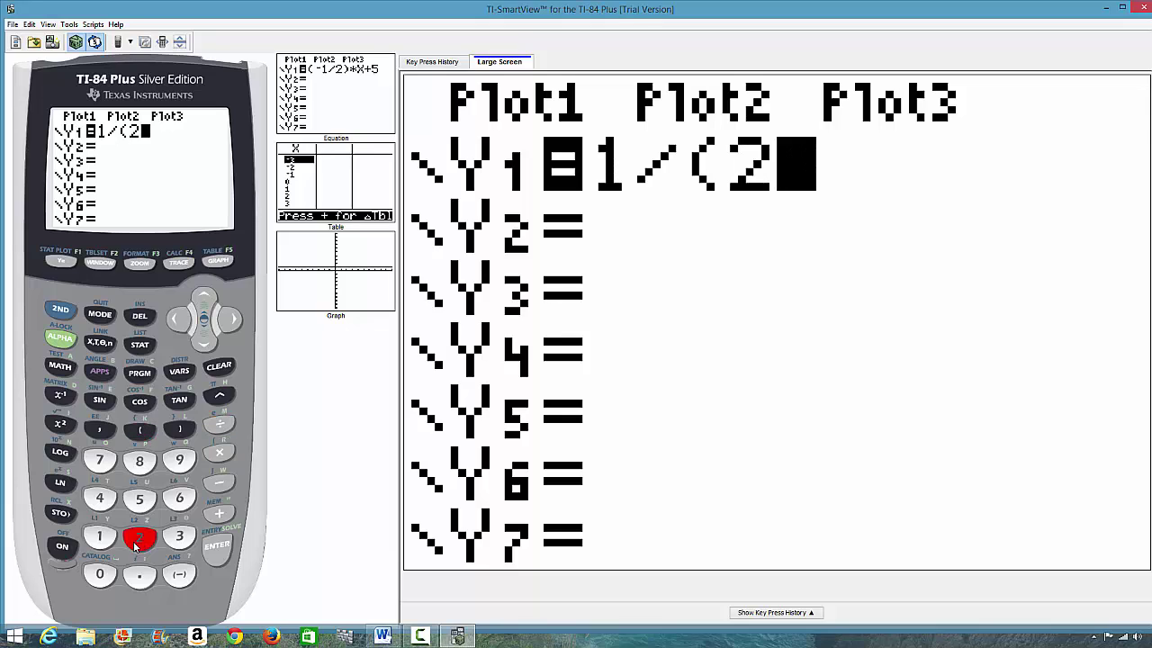
left_click(98, 343)
left_click(179, 429)
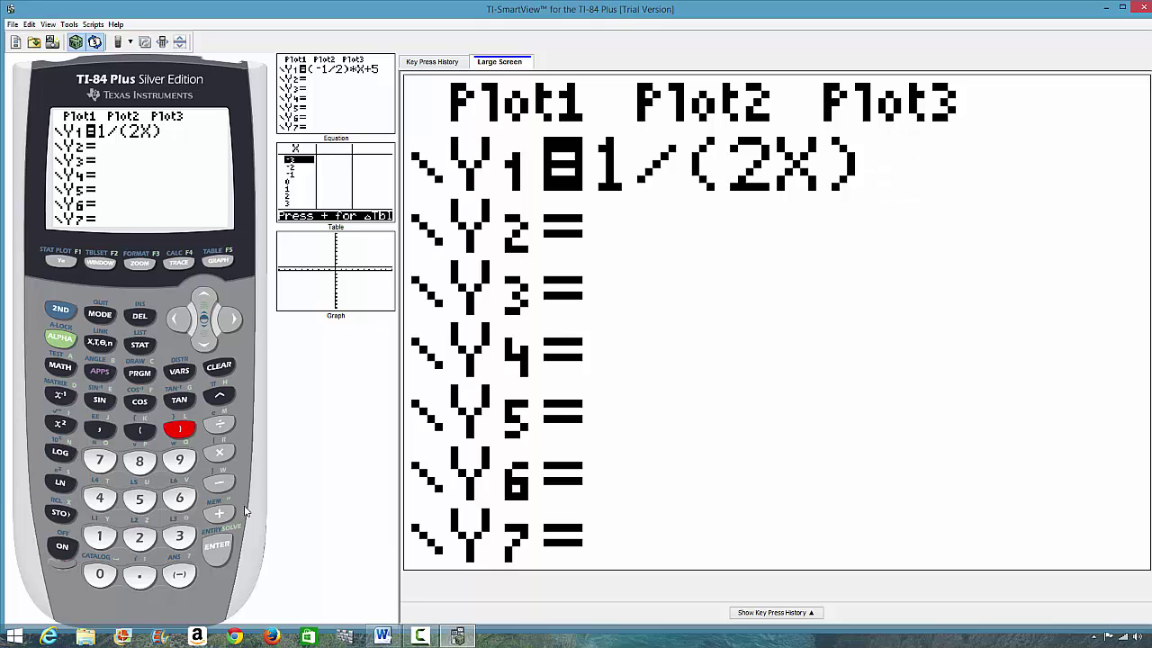
left_click(60, 310)
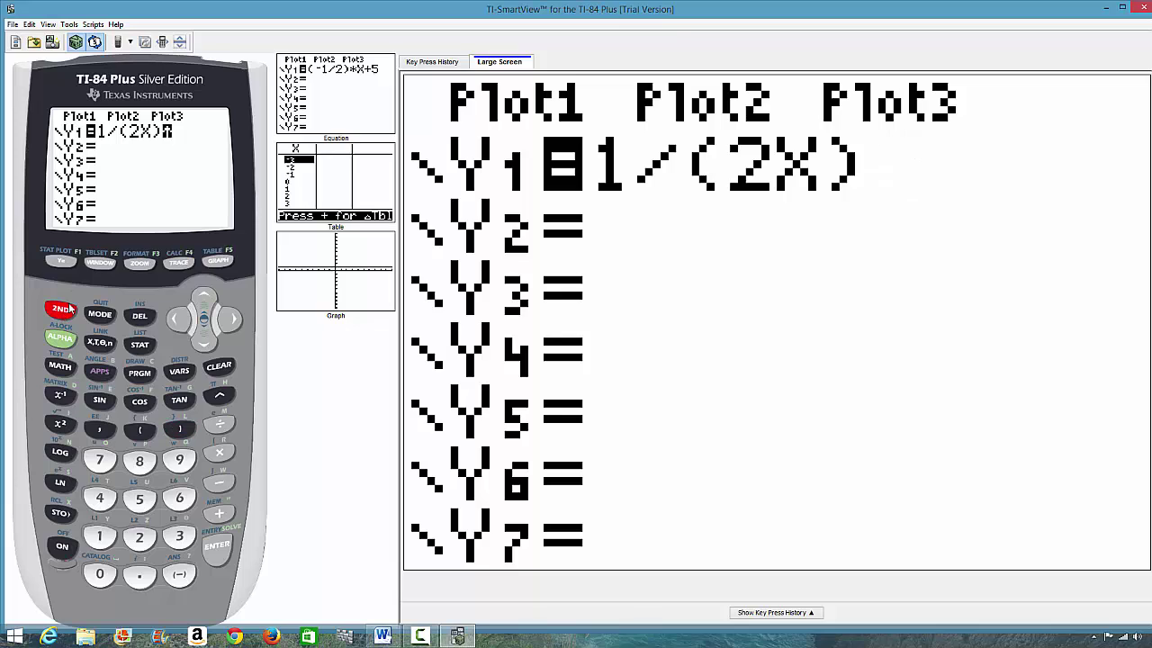
left_click(220, 261)
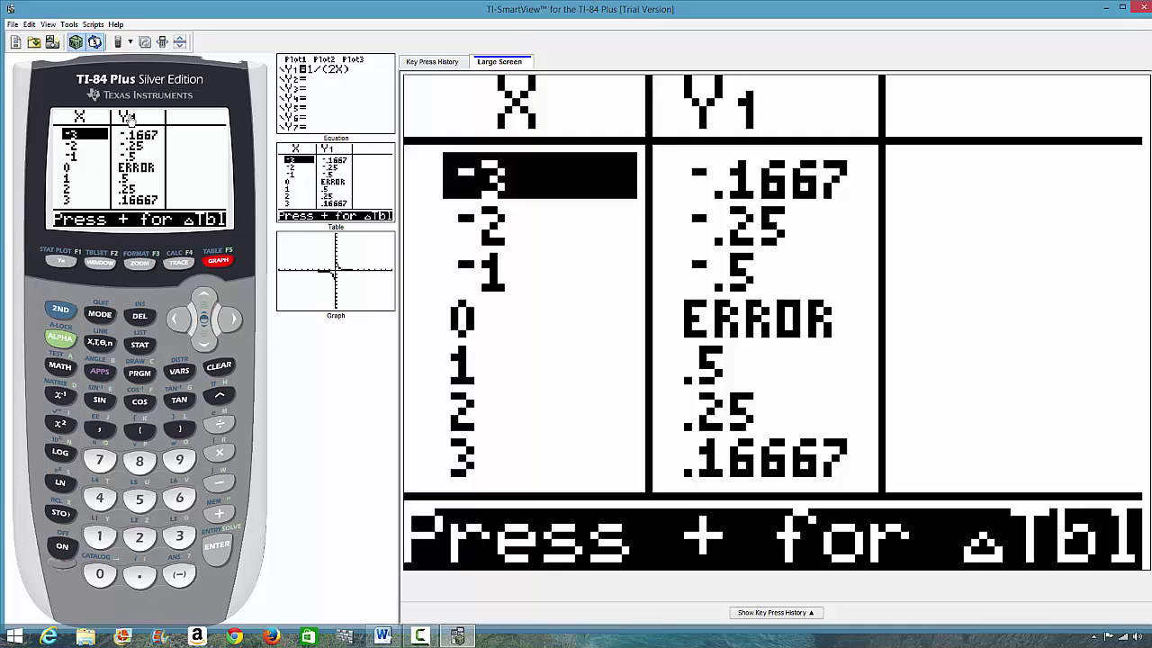
- Replace the Y1 equation with 1/2X without parentheses and display its table of values for comparison
left_click(61, 262)
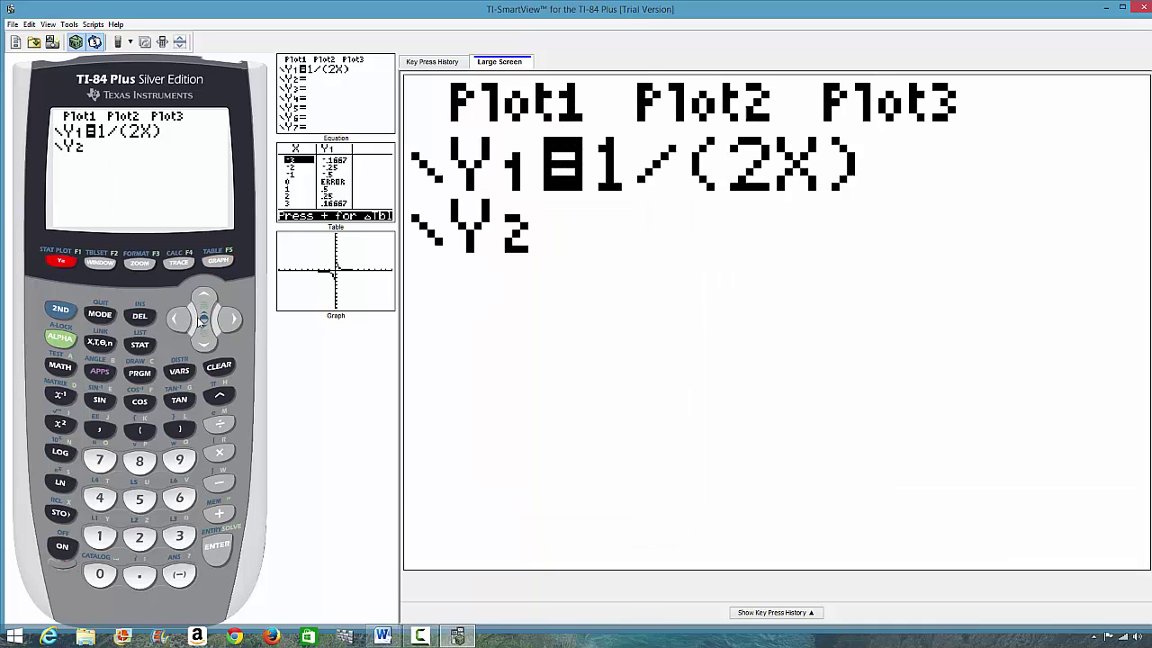
left_click(216, 367)
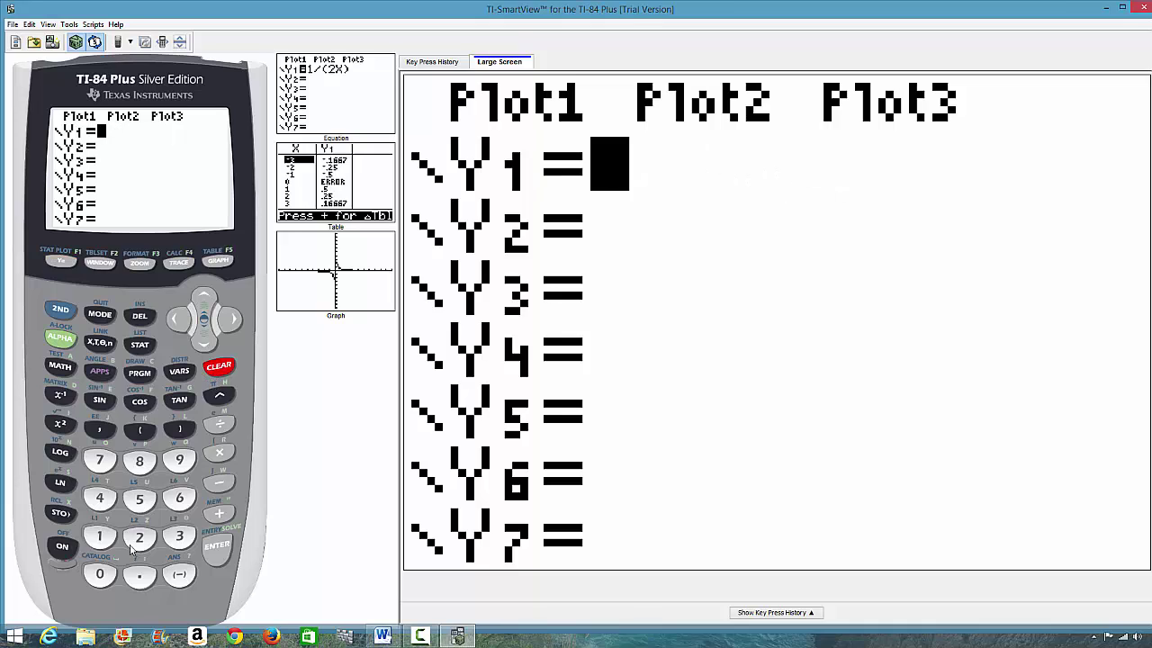
left_click(100, 538)
left_click(219, 424)
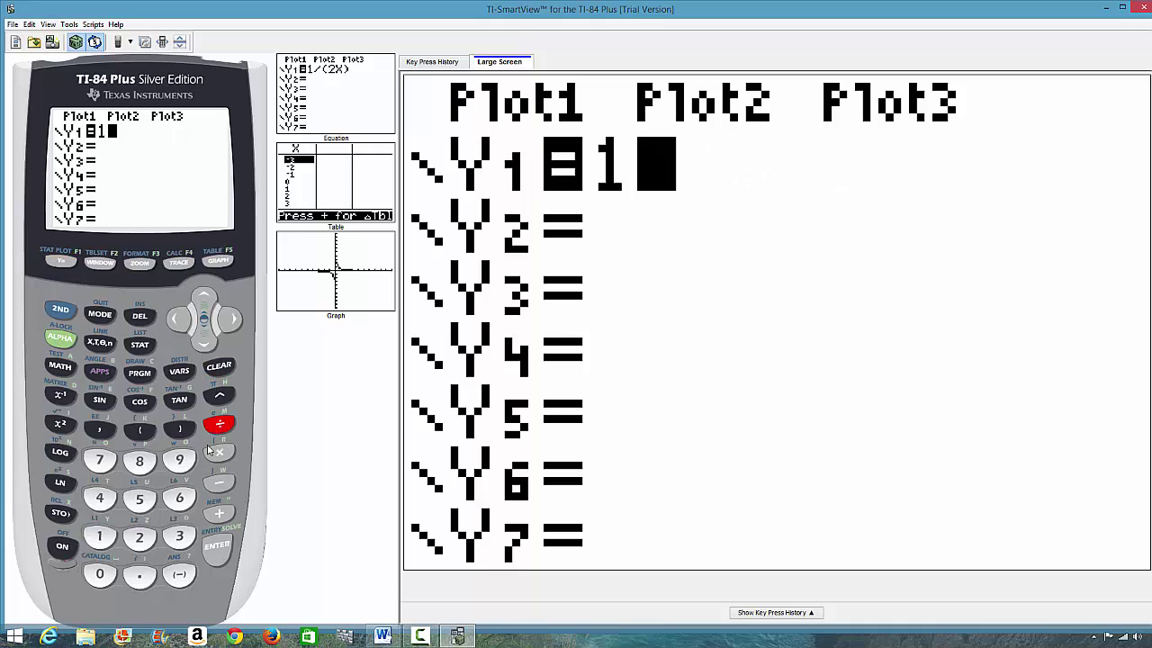
left_click(139, 538)
left_click(99, 343)
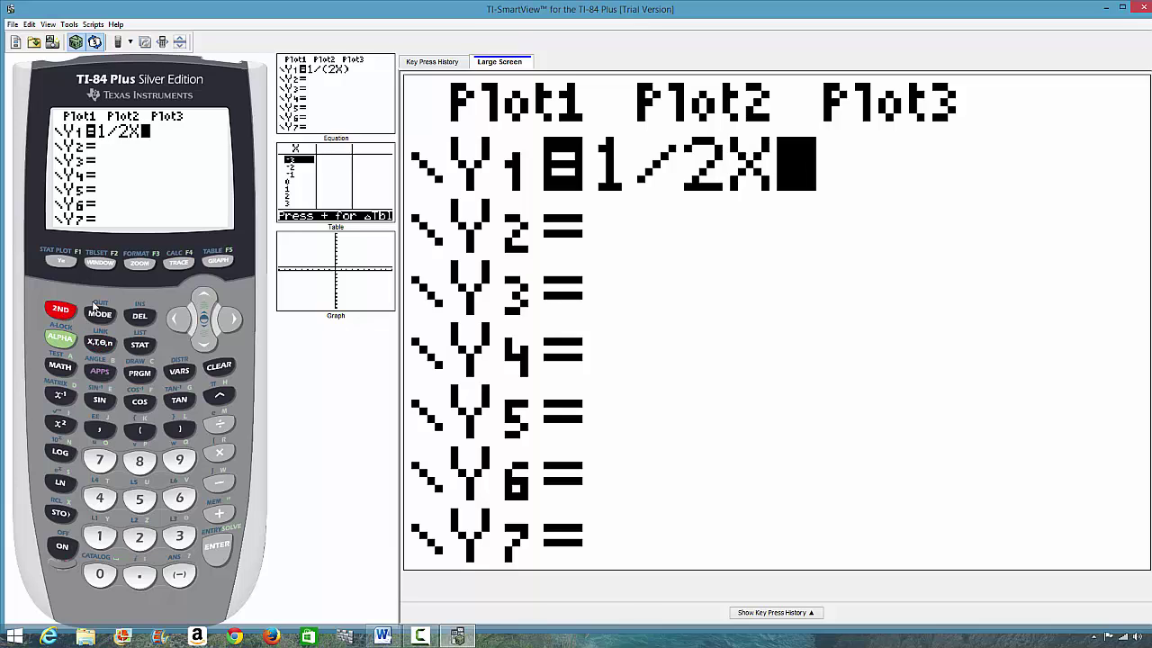
left_click(216, 262)
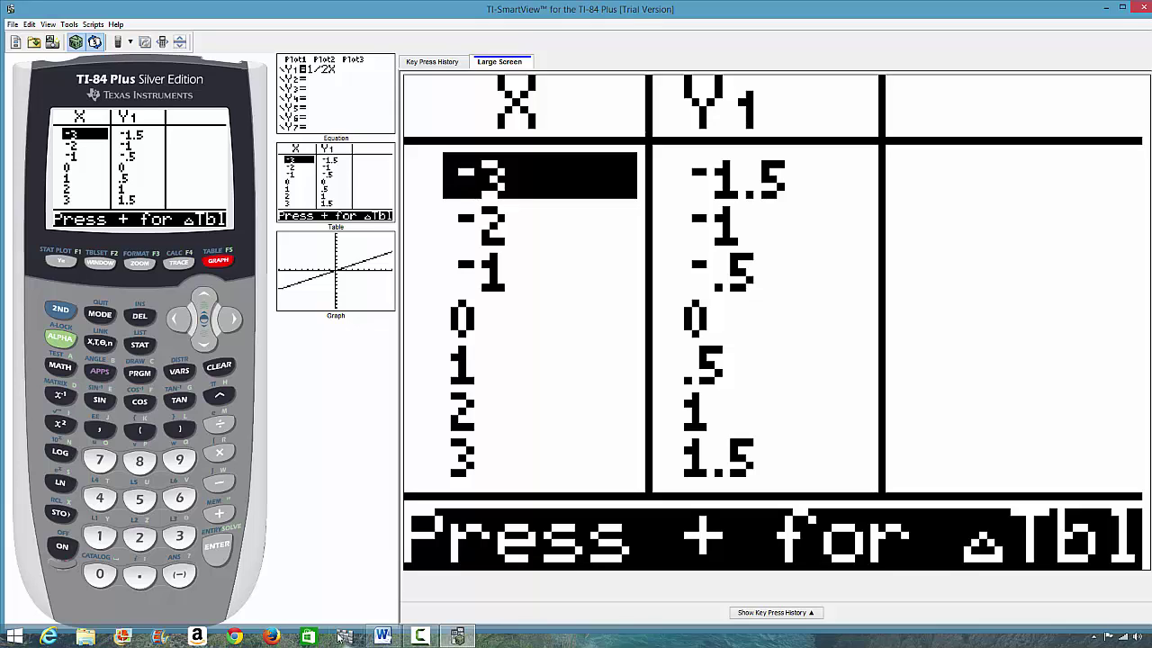
- Re-enter Y1 as 1/(2X) with the parentheses around the denominator and display its table of values again
left_click(56, 261)
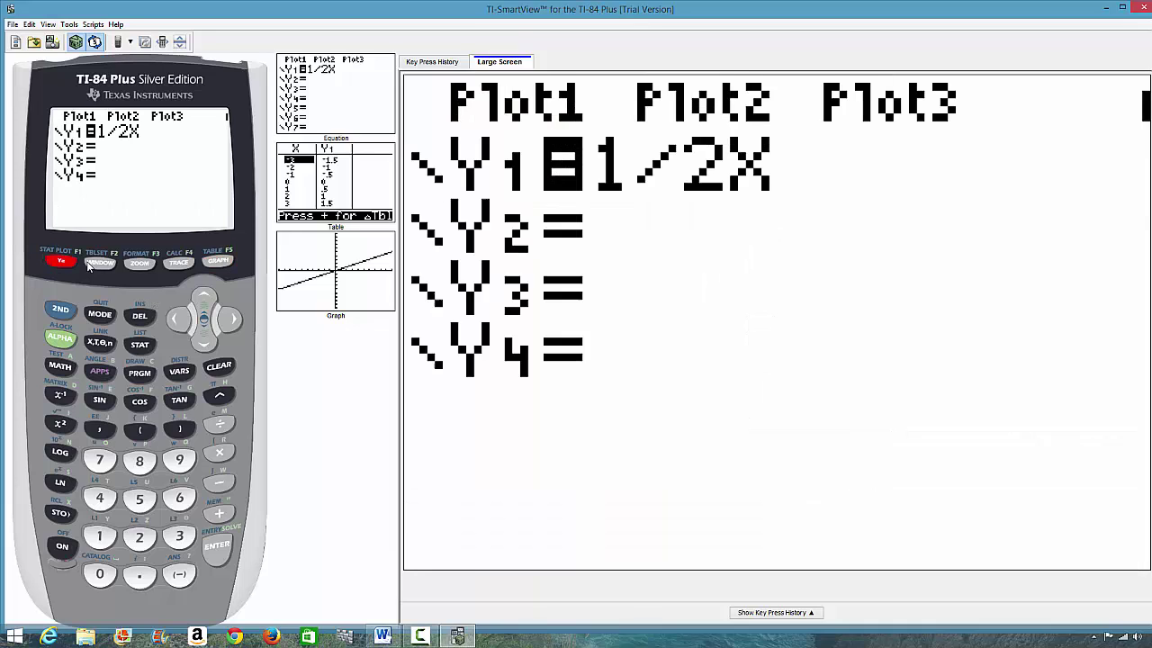
left_click(218, 365)
left_click(99, 537)
left_click(218, 424)
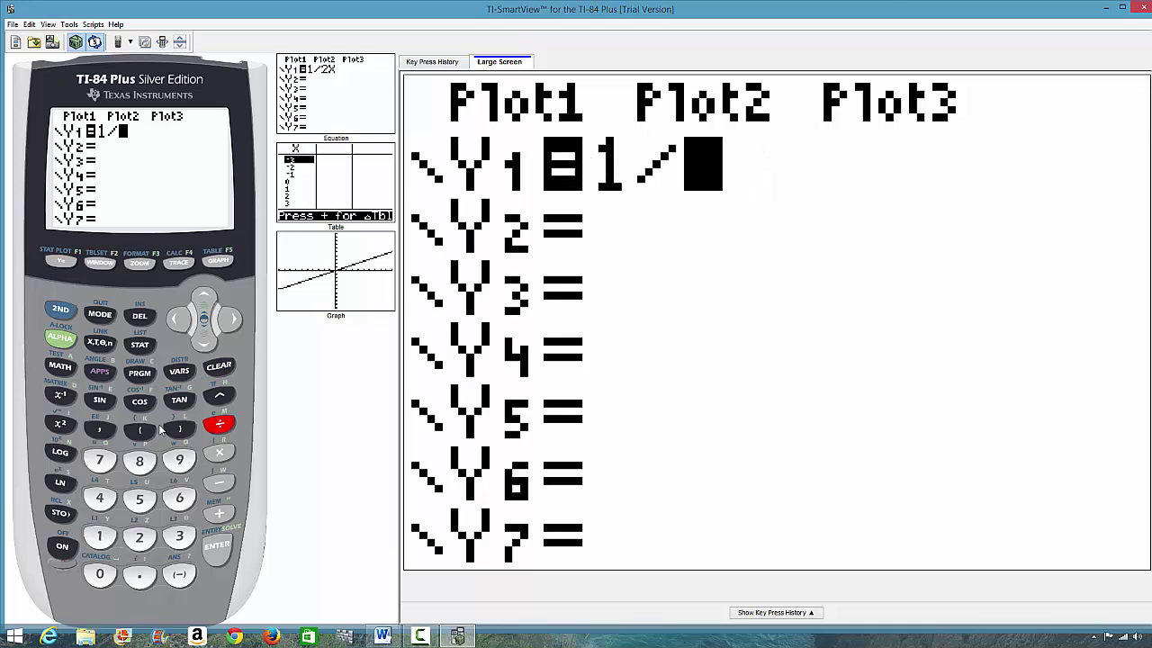
left_click(140, 430)
left_click(140, 537)
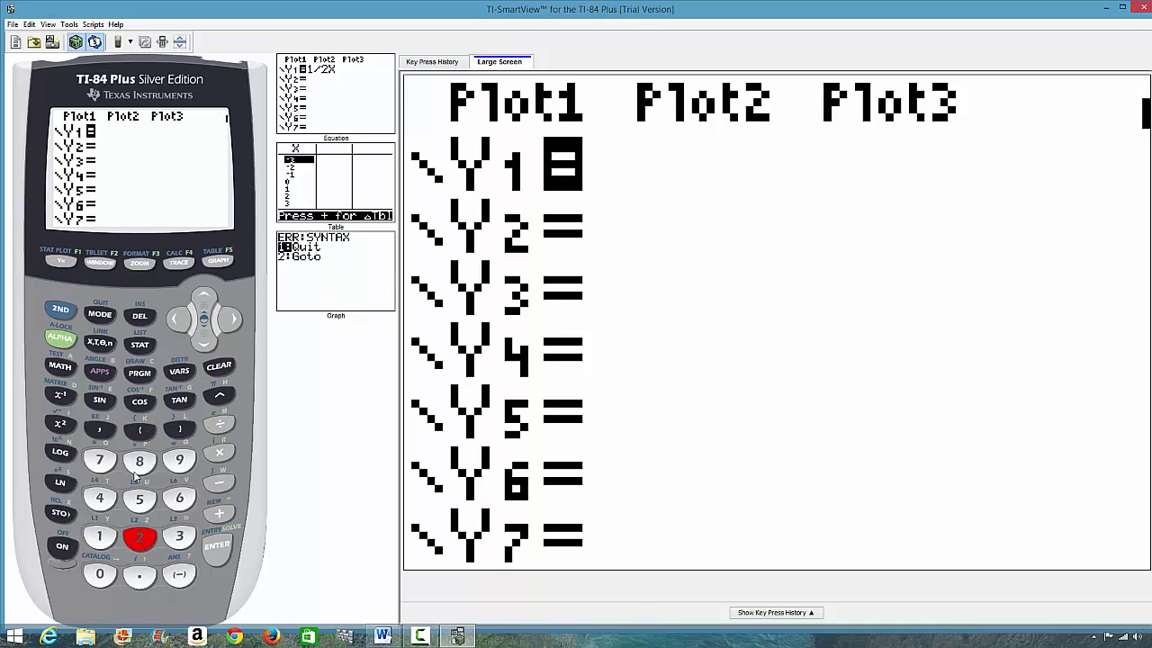
left_click(92, 346)
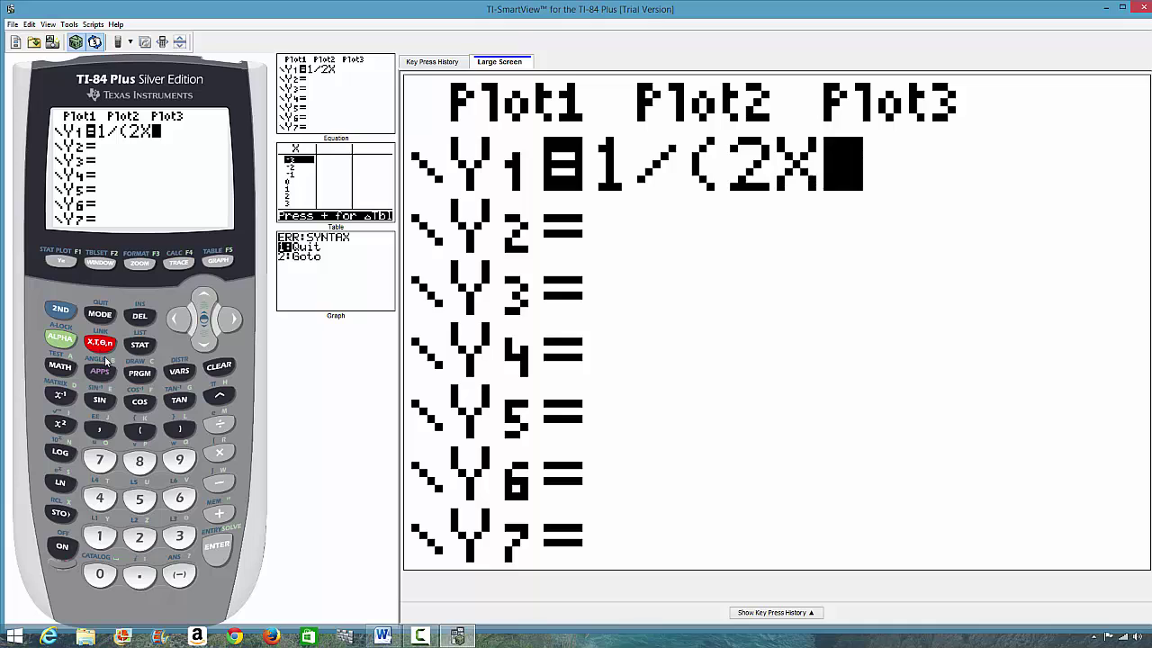
left_click(173, 430)
left_click(60, 309)
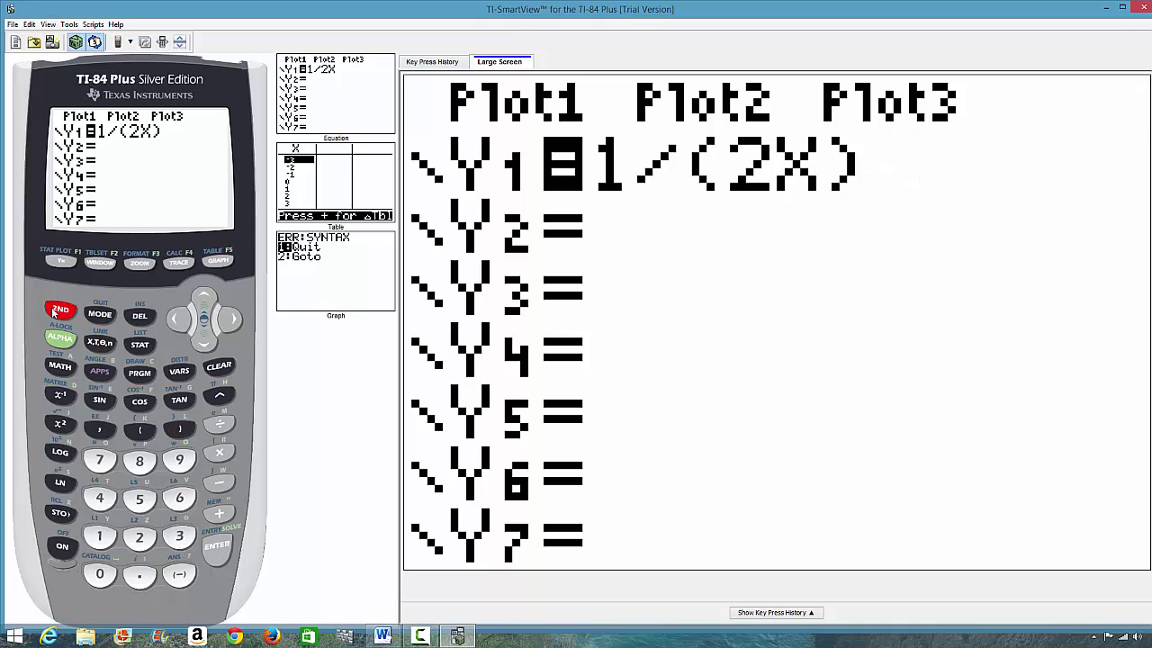
left_click(214, 265)
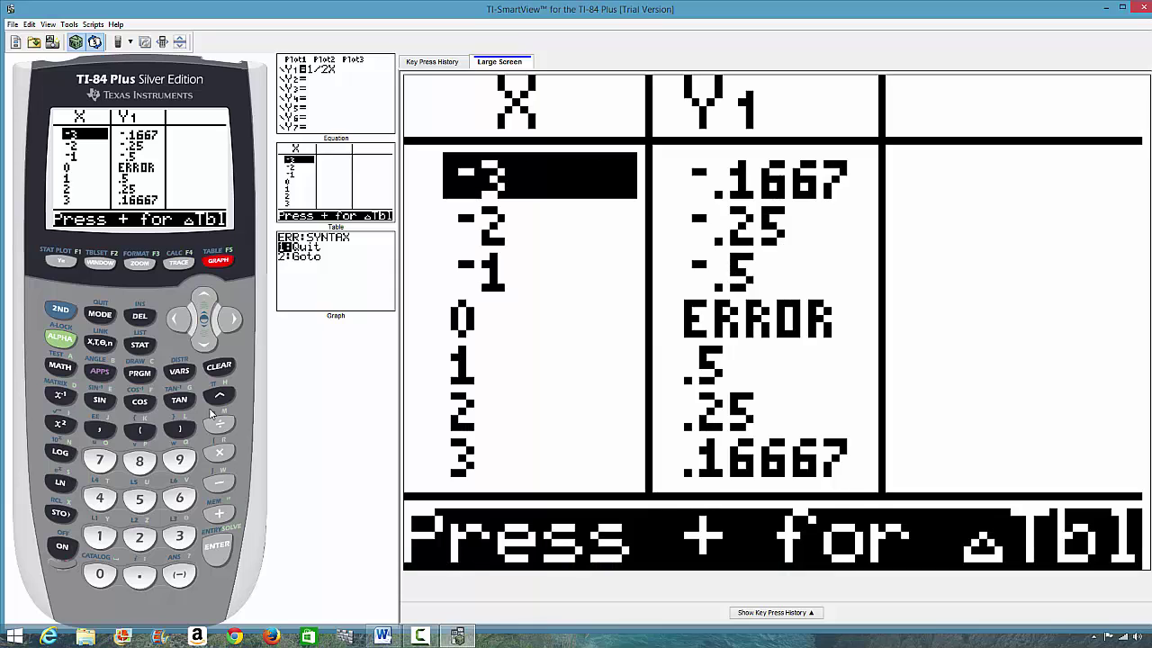
- Clear the 1/(2X) equation from Y1, checking equation 7 in the Word document before and after, and return to TI-SmartView
left_click(384, 637)
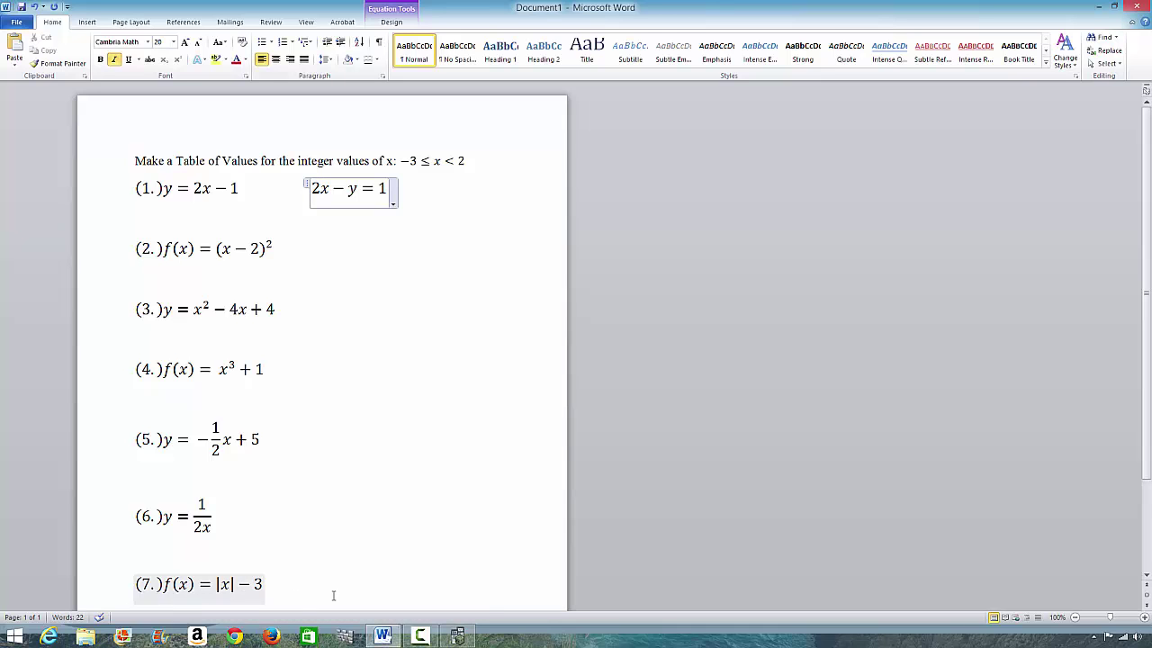
left_click(387, 637)
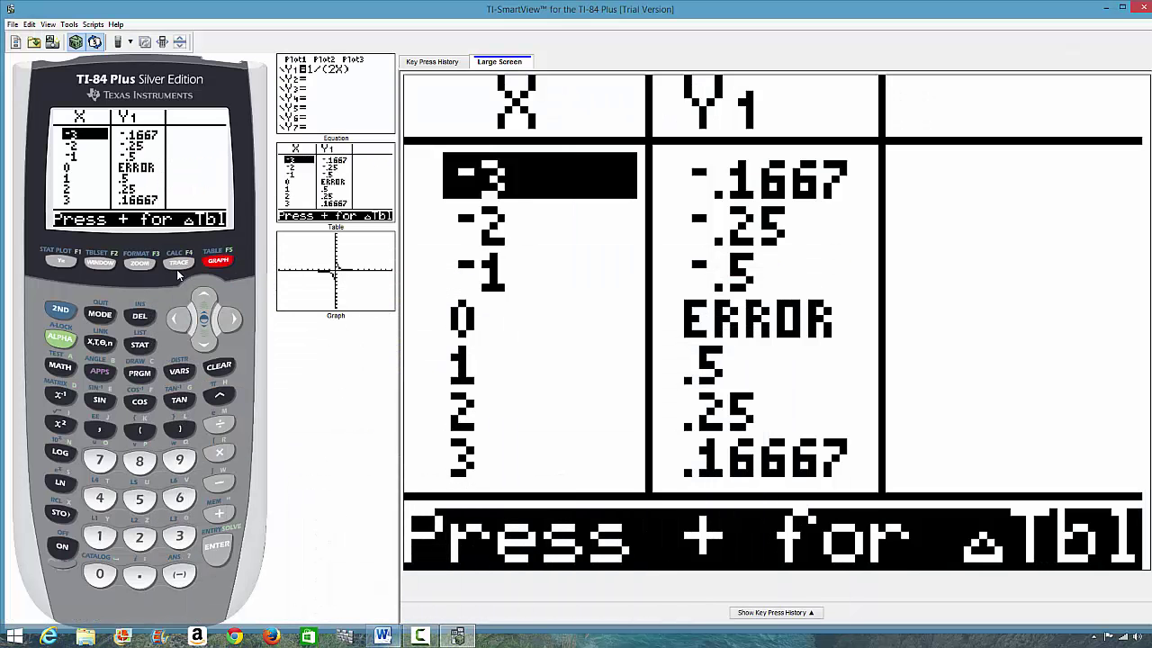
left_click(65, 265)
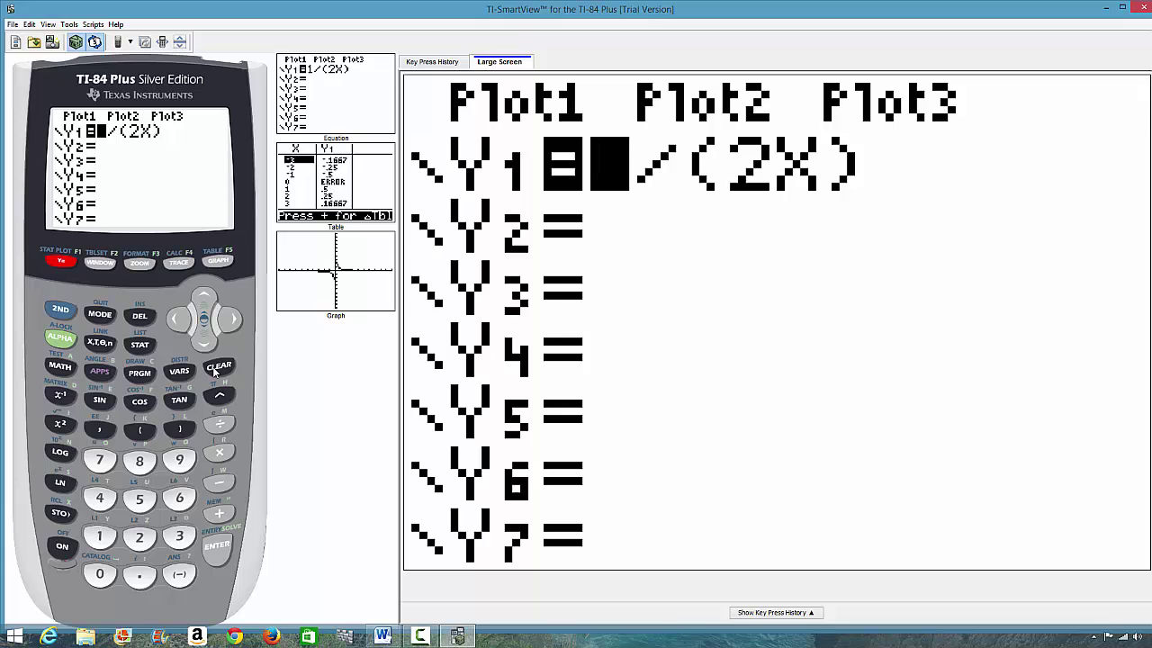
left_click(232, 366)
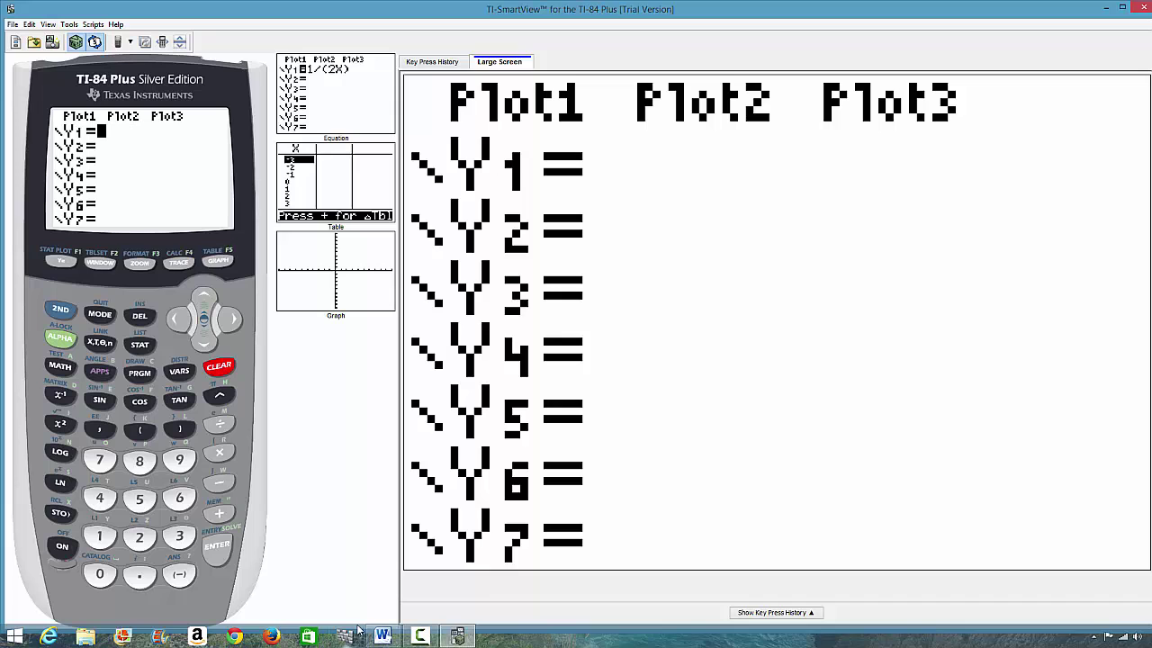
left_click(383, 636)
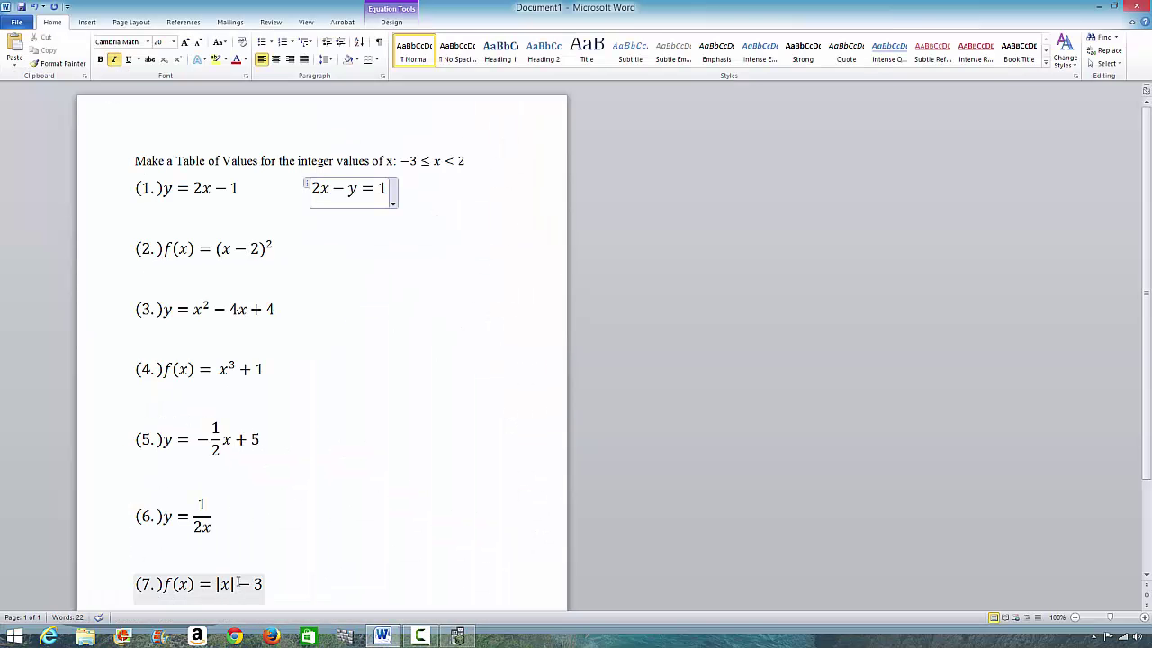
left_click(385, 636)
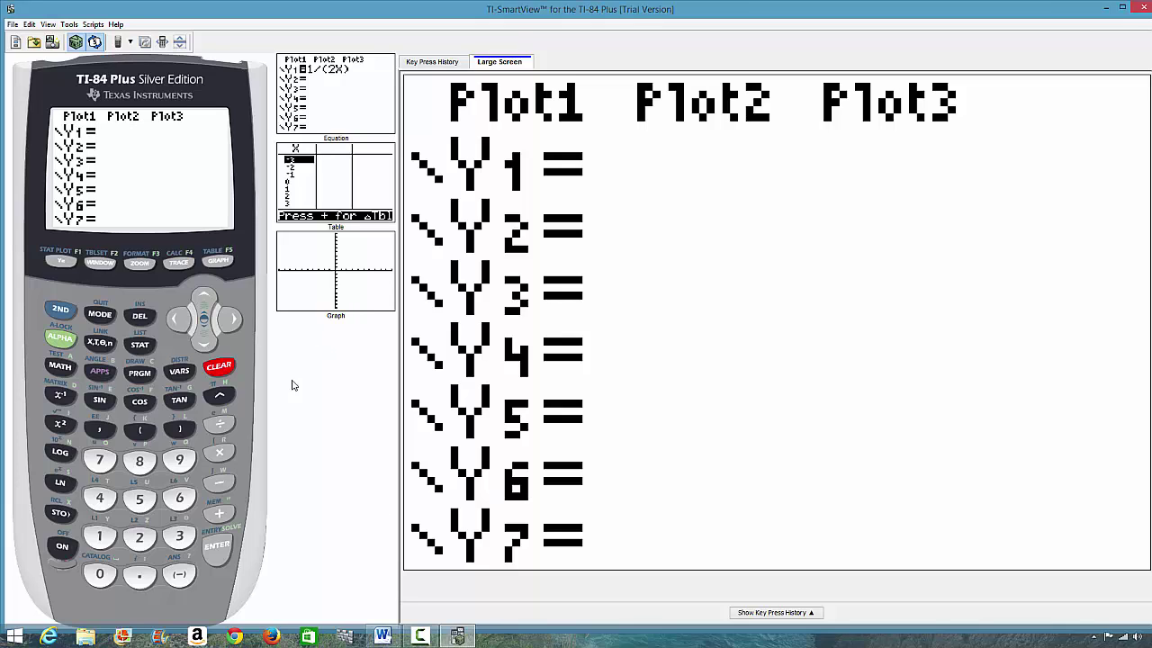
- Look through the calculator's NUM, CPX and PRB math functions, and insert the NUM absolute-value function abs( into Y1
left_click(59, 370)
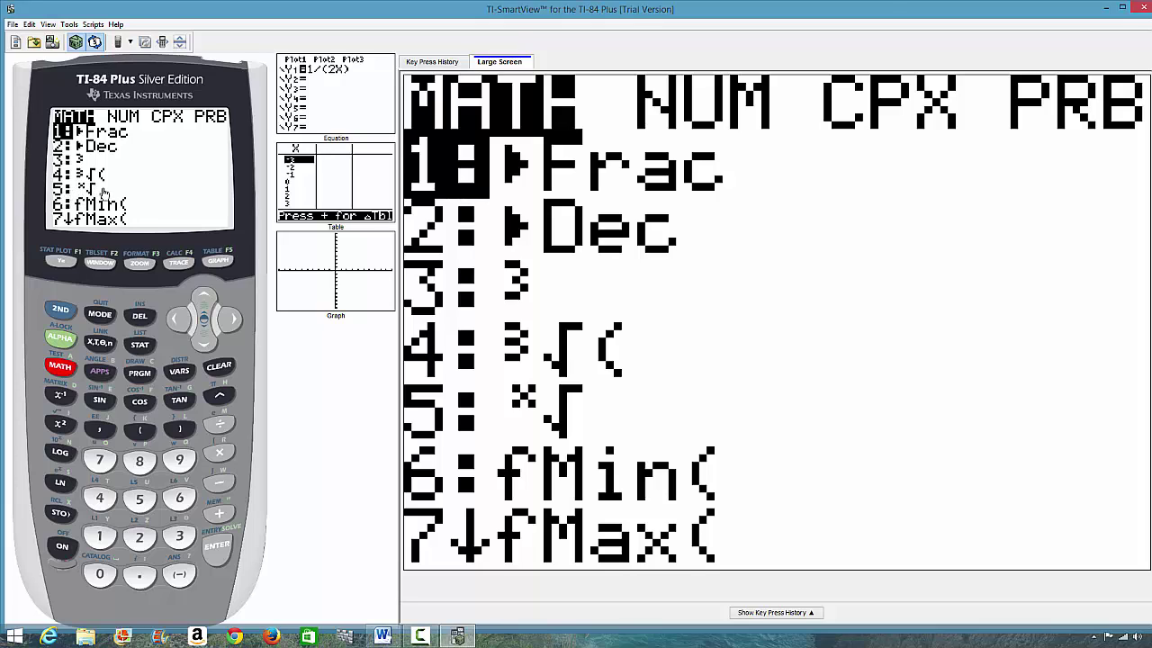
left_click(231, 320)
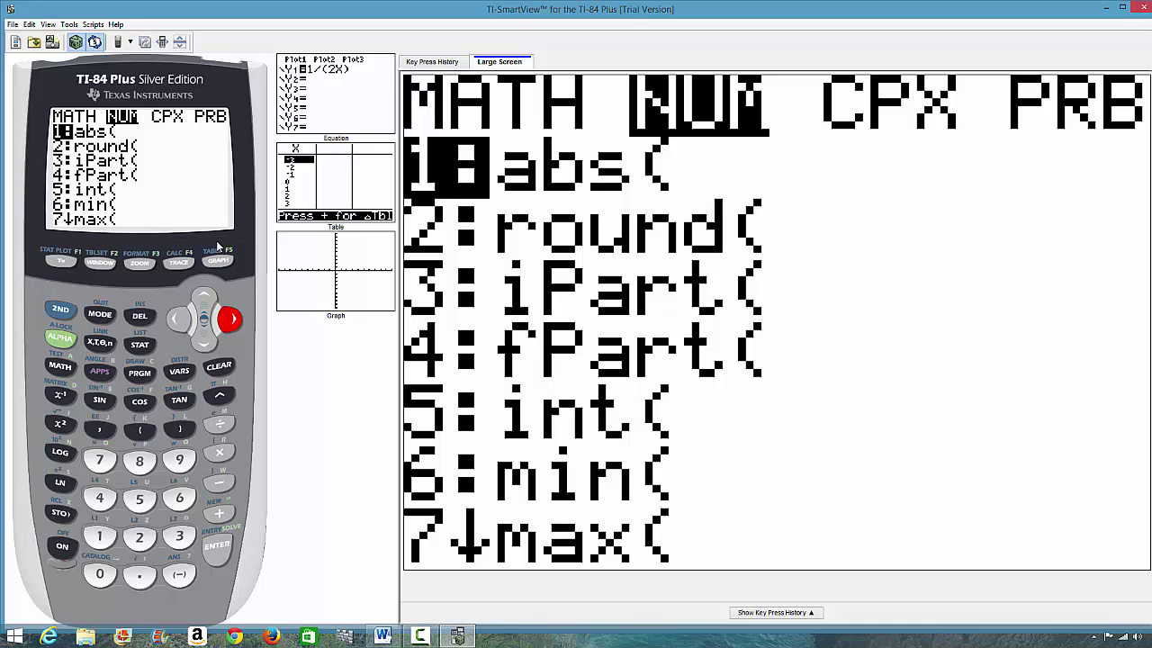
left_click(230, 321)
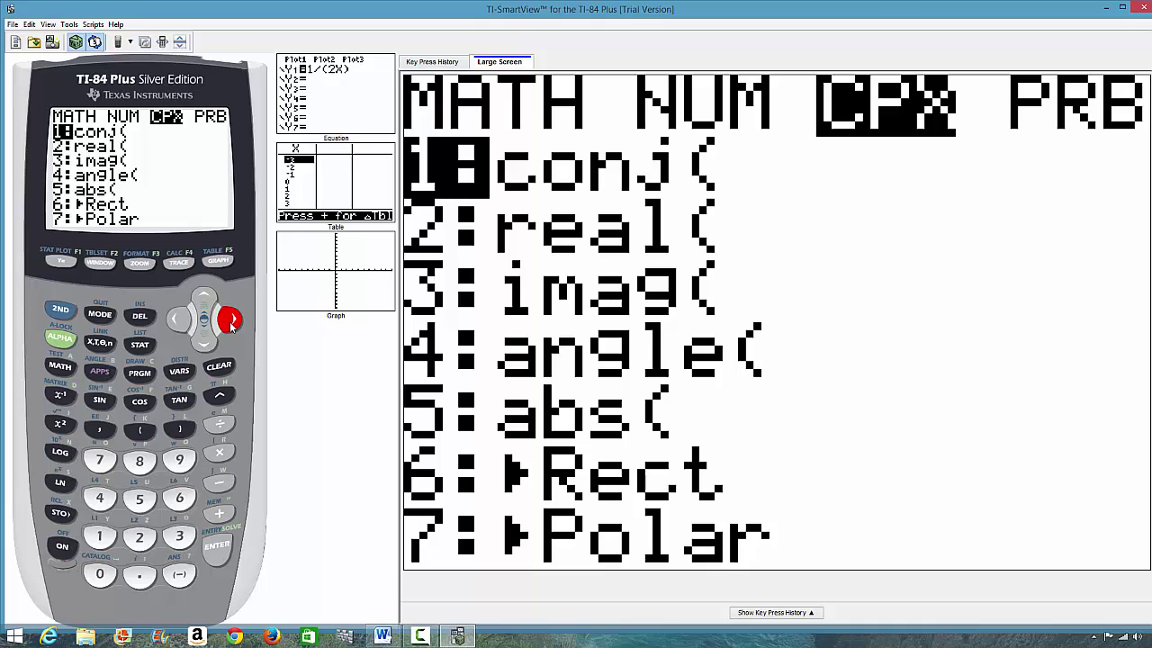
left_click(230, 321)
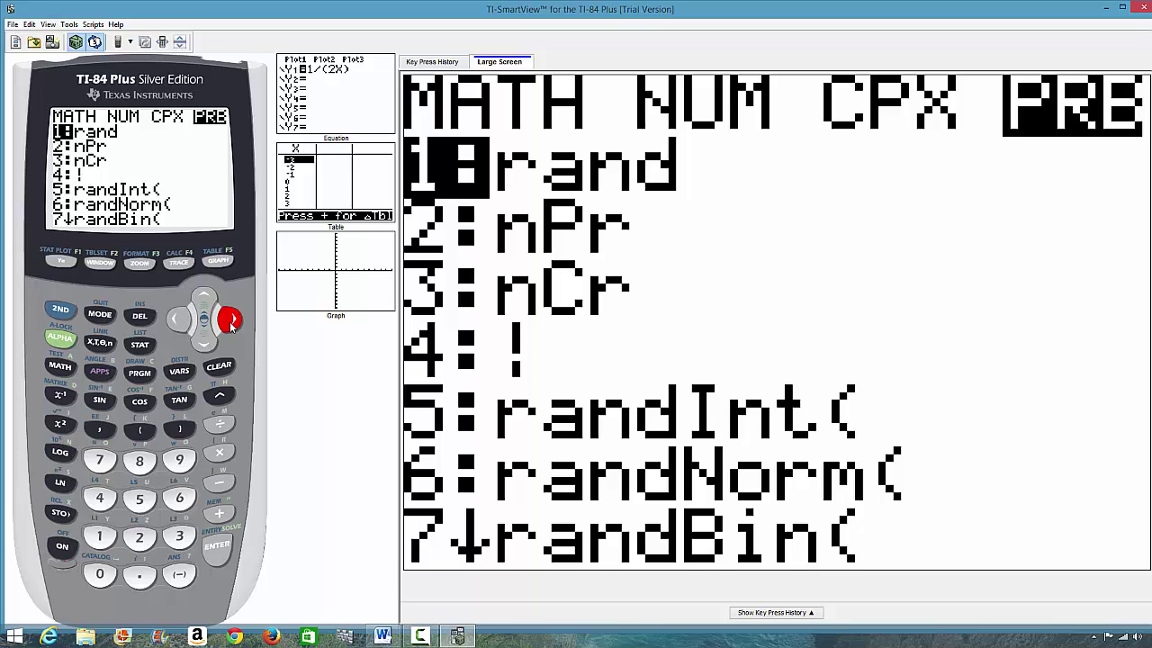
left_click(180, 322)
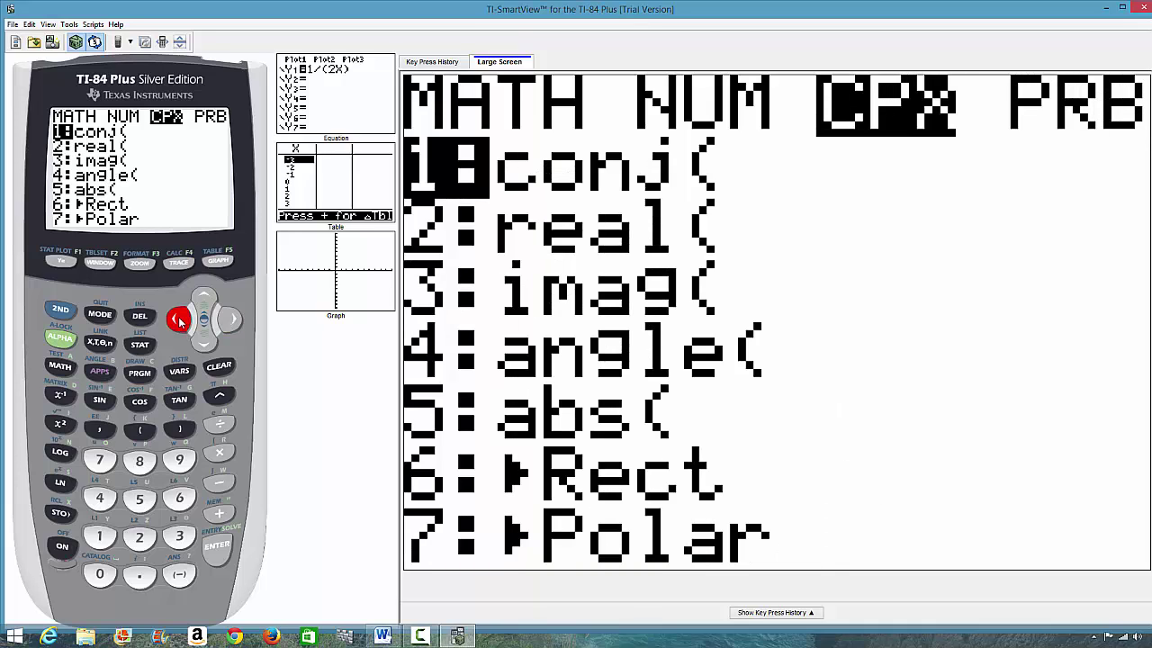
left_click(179, 321)
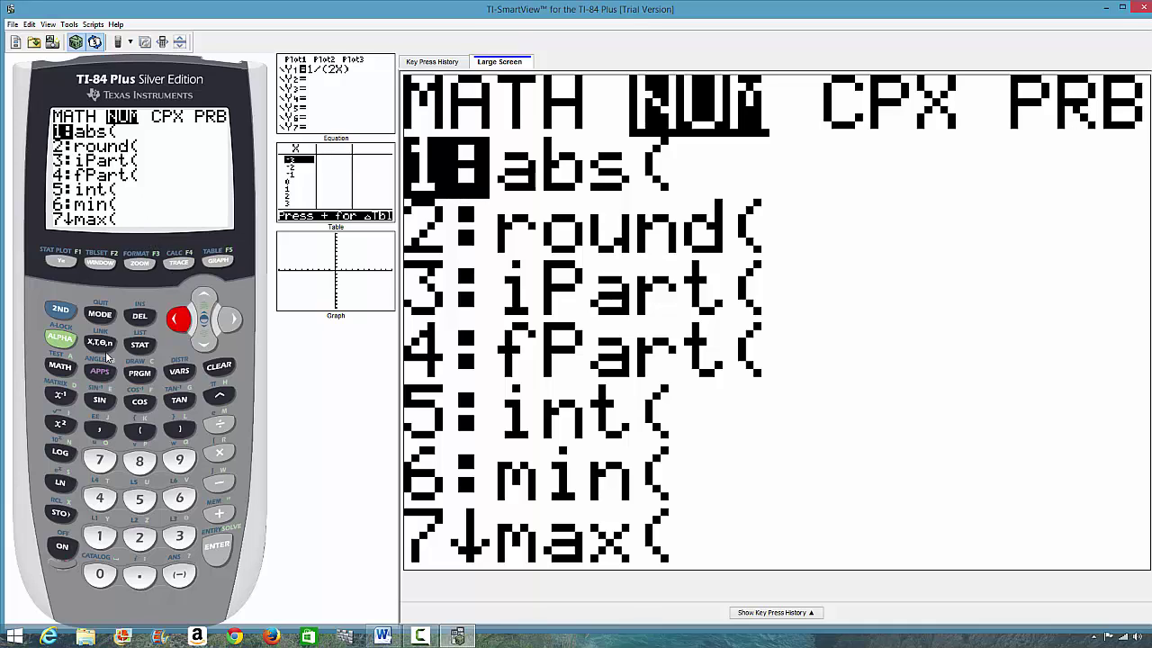
left_click(99, 538)
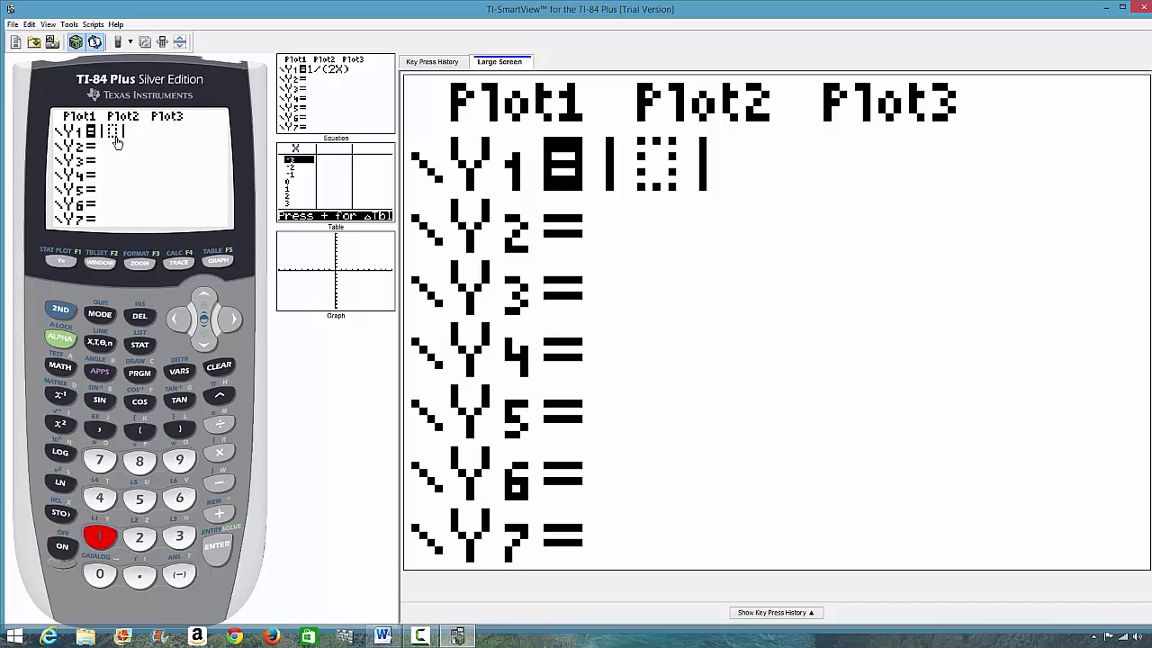
- Complete Y1 as |X|−3 in TI-SmartView after checking equation 7 in the Word document, and display its table of values
left_click(383, 636)
left_click(340, 636)
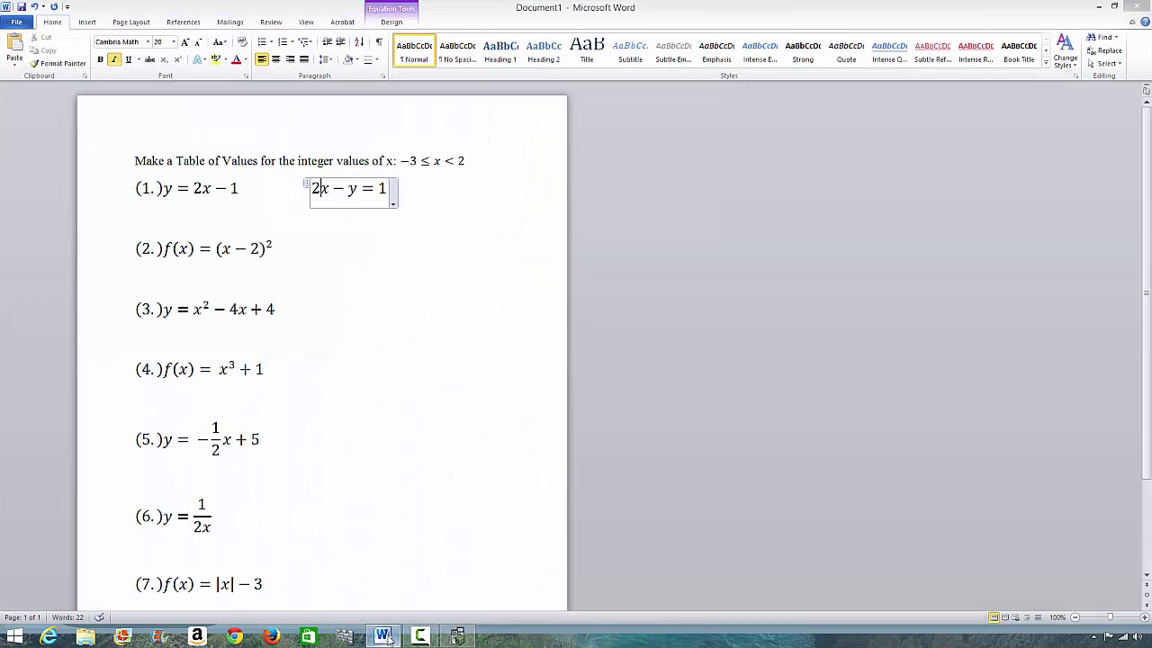
left_click(96, 346)
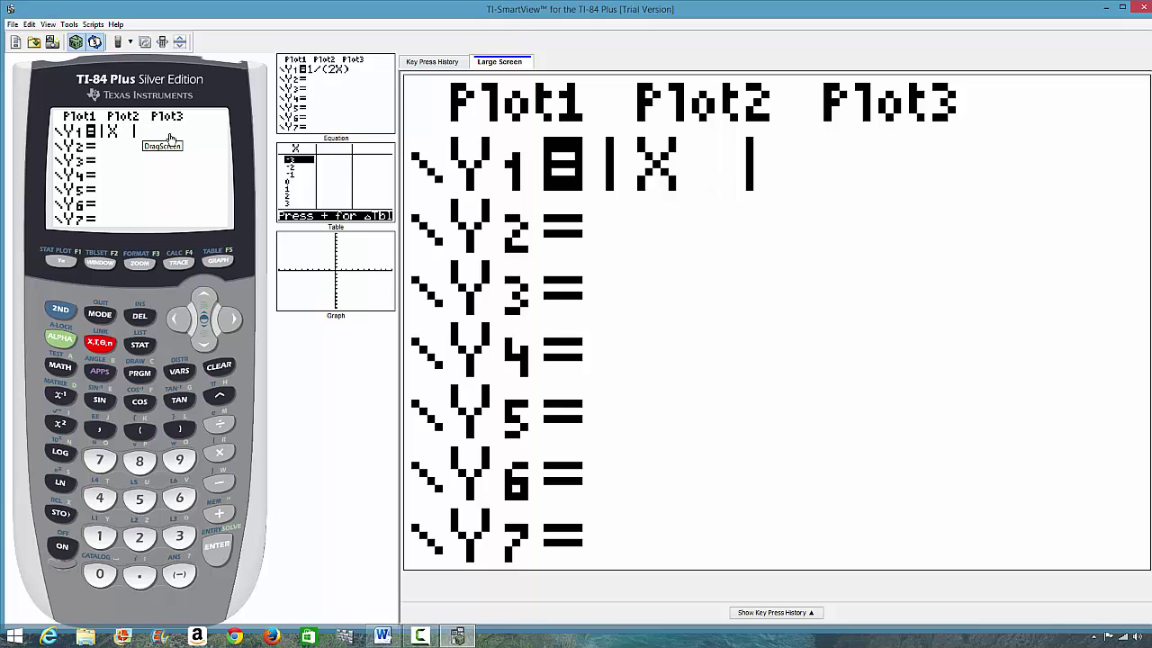
left_click(232, 318)
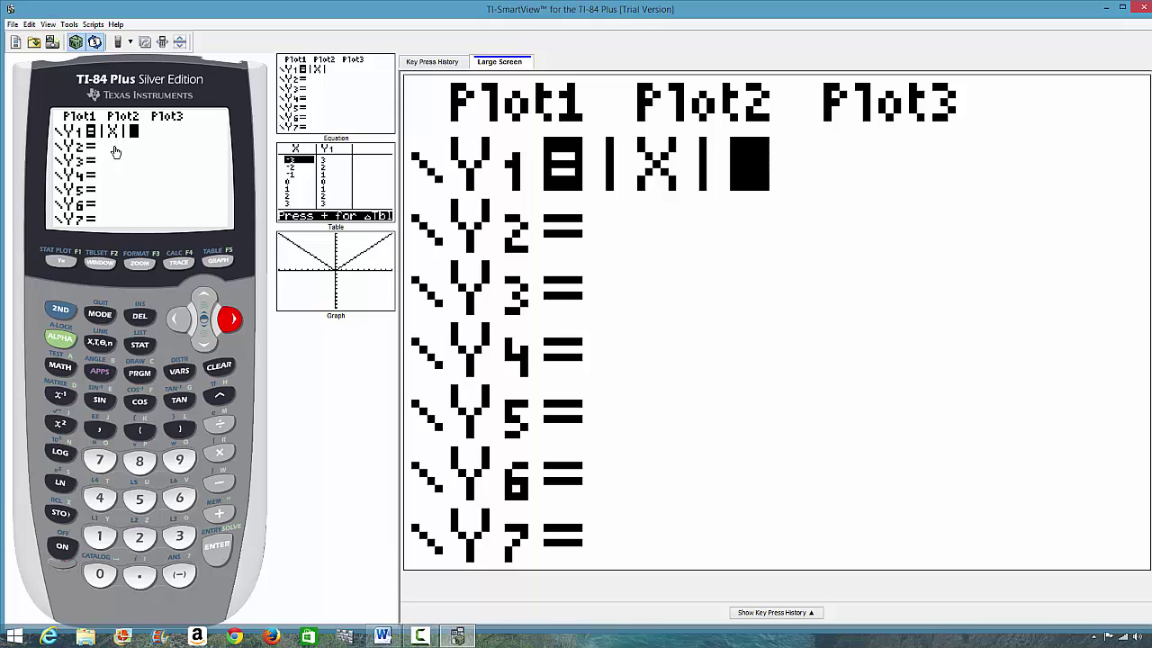
left_click(219, 483)
left_click(180, 538)
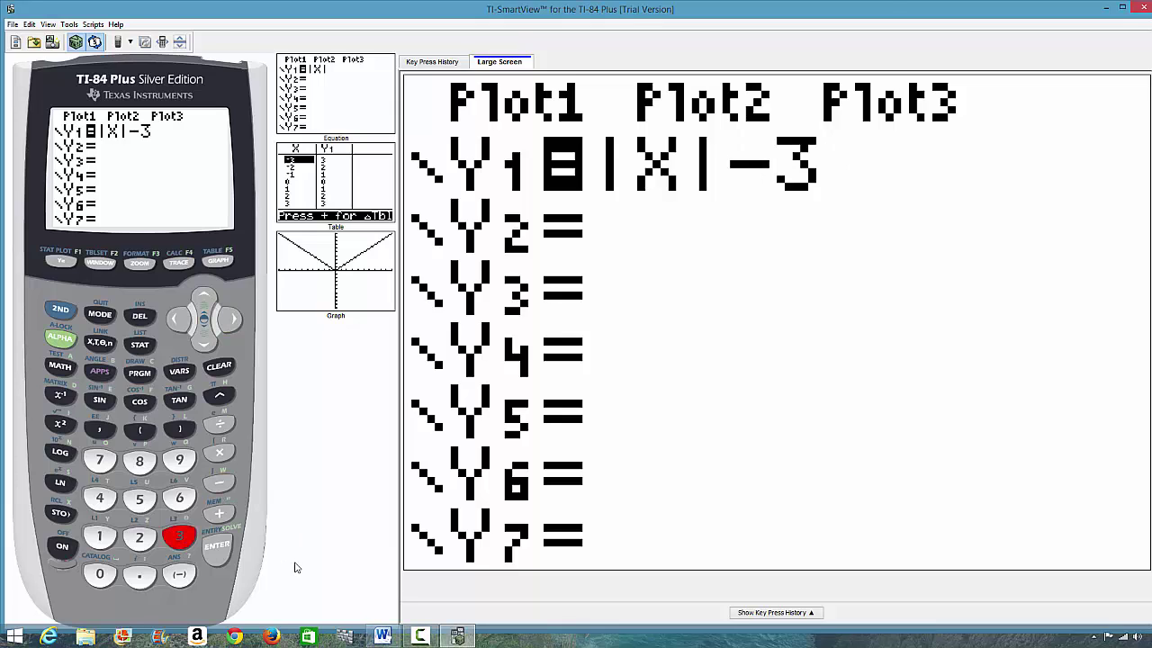
left_click(61, 309)
left_click(218, 260)
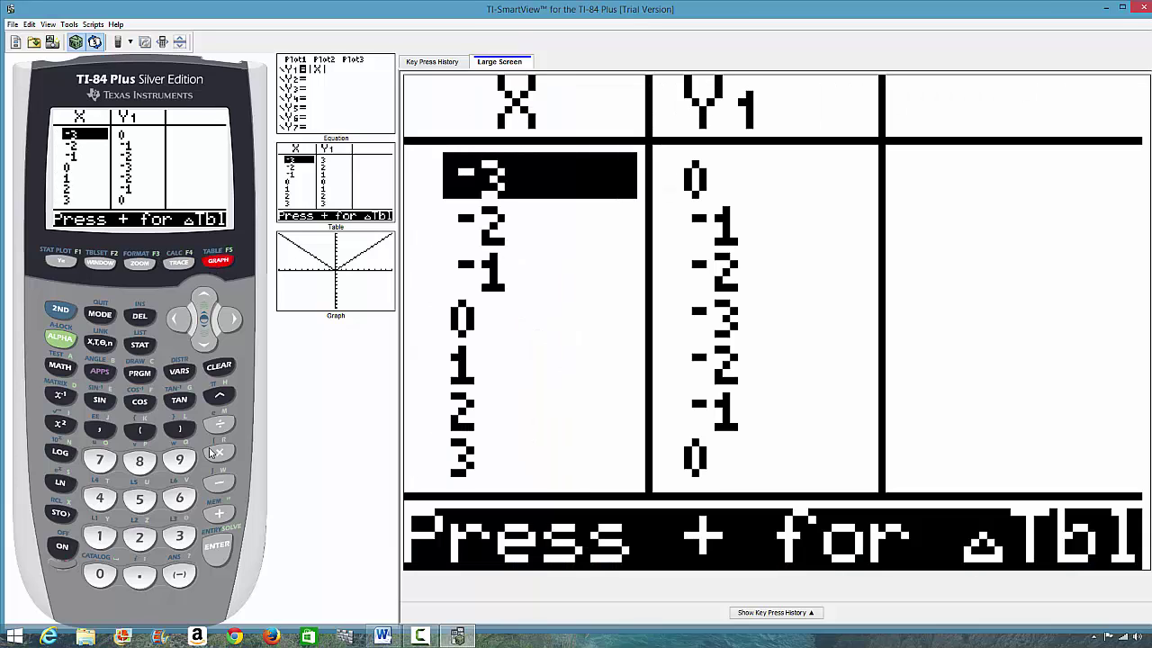